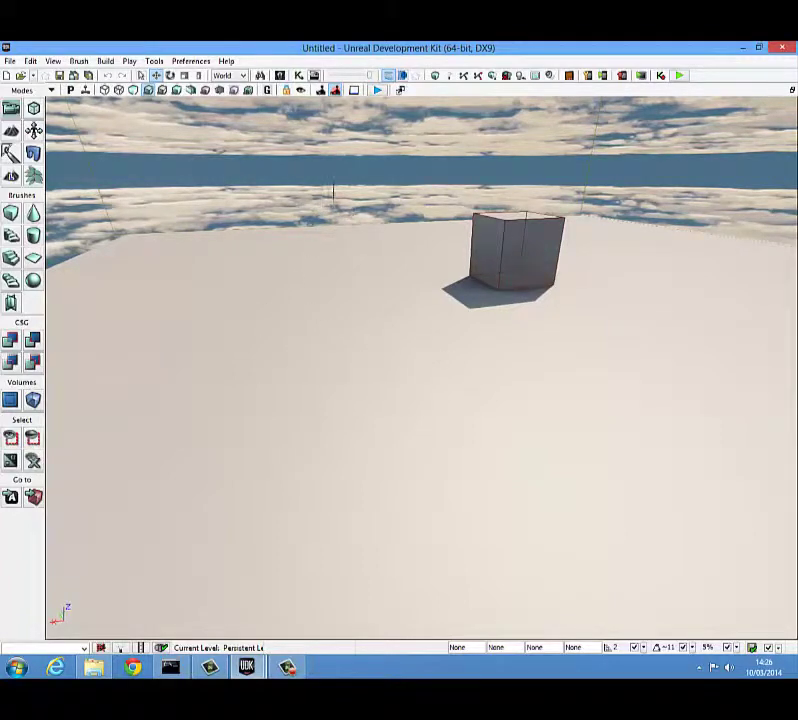
# - Open the Content Browser, filter the assets to Static Meshes and search for "pickup"
pyautogui.click(282, 77)
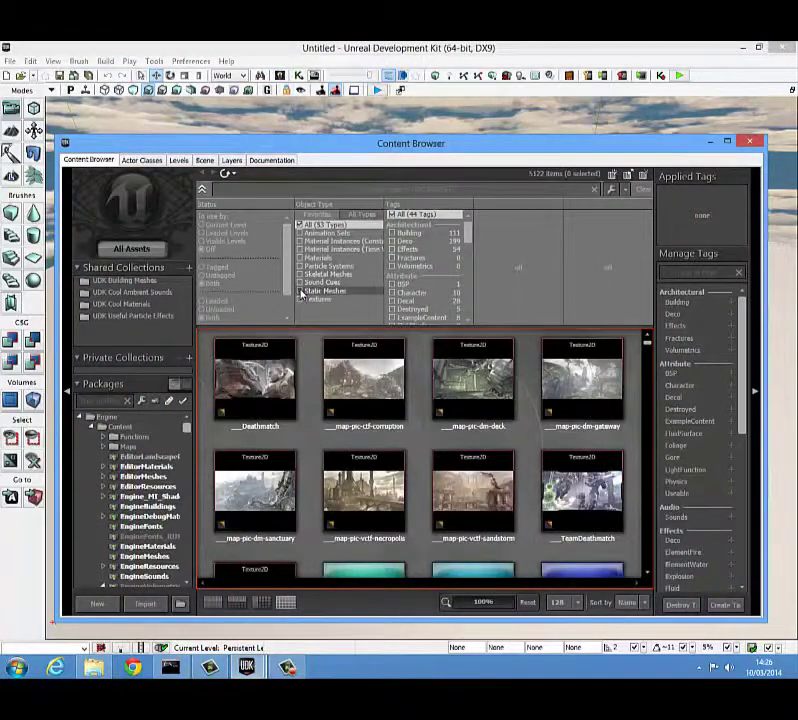
pyautogui.click(300, 290)
pyautogui.click(264, 190)
pyautogui.write('pickup')
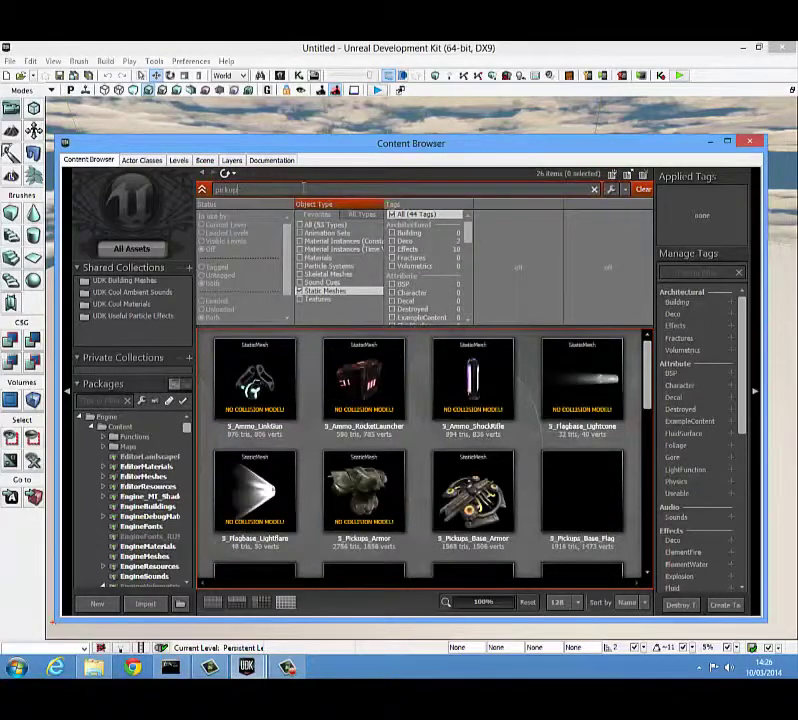
# - Place the S_Pickups_Berserk mesh on the floor of the level away from the cube and raise it slightly
pyautogui.scroll(-3, 645, 405)
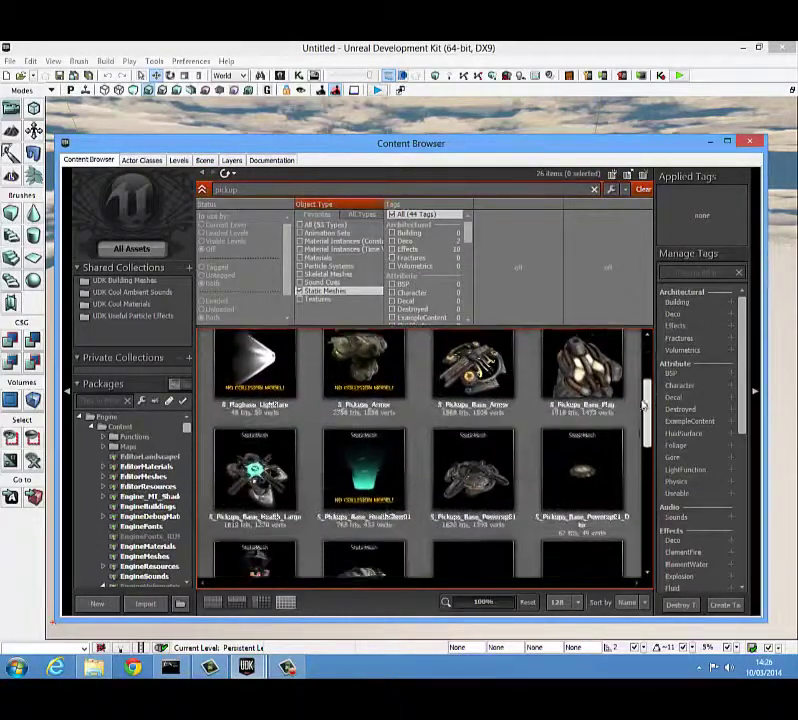
pyautogui.scroll(-3, 645, 405)
pyautogui.moveTo(362, 143); pyautogui.dragTo(599, 107)
pyautogui.moveTo(516, 450); pyautogui.dragTo(232, 430)
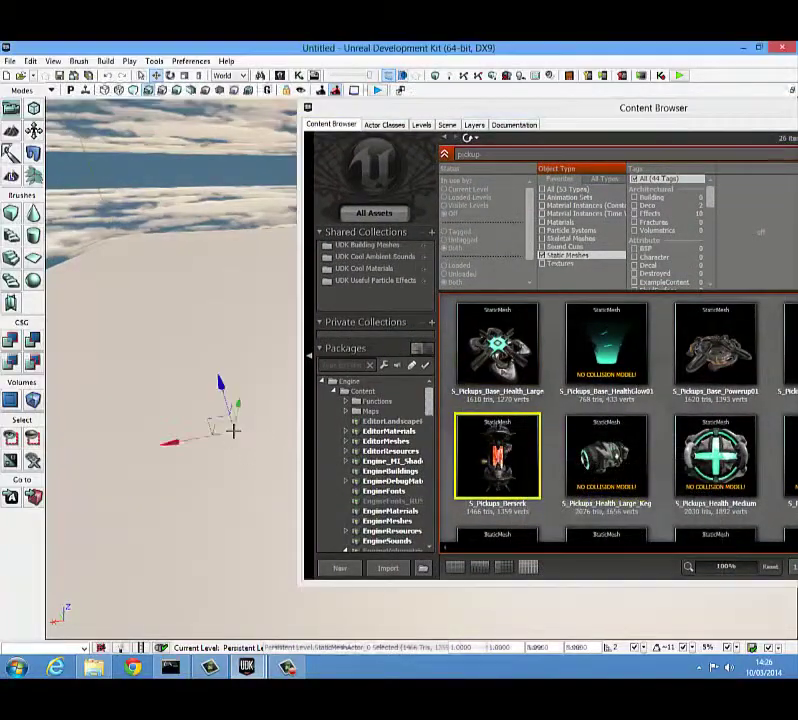
pyautogui.doubleClick(652, 107)
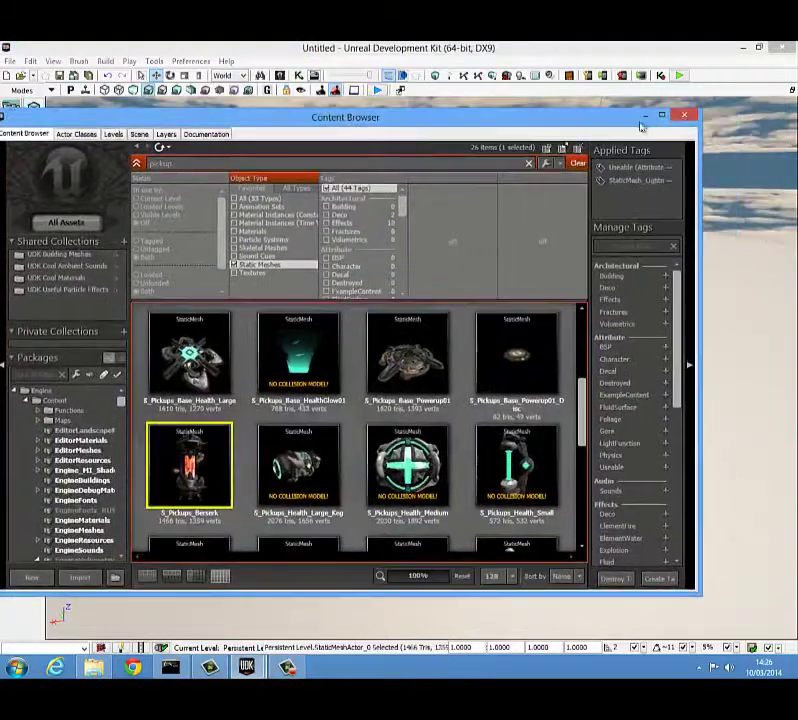
pyautogui.click(645, 117)
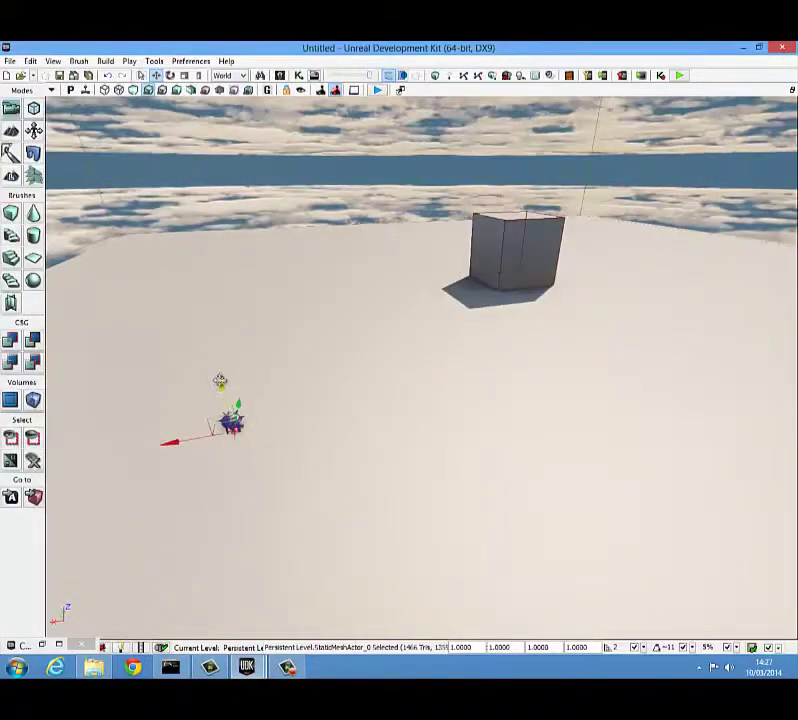
pyautogui.moveTo(220, 379); pyautogui.dragTo(214, 346)
# - Convert the placed Berserk static mesh actor to a Mover
pyautogui.moveTo(270, 425); pyautogui.dragTo(222, 403, button='right')
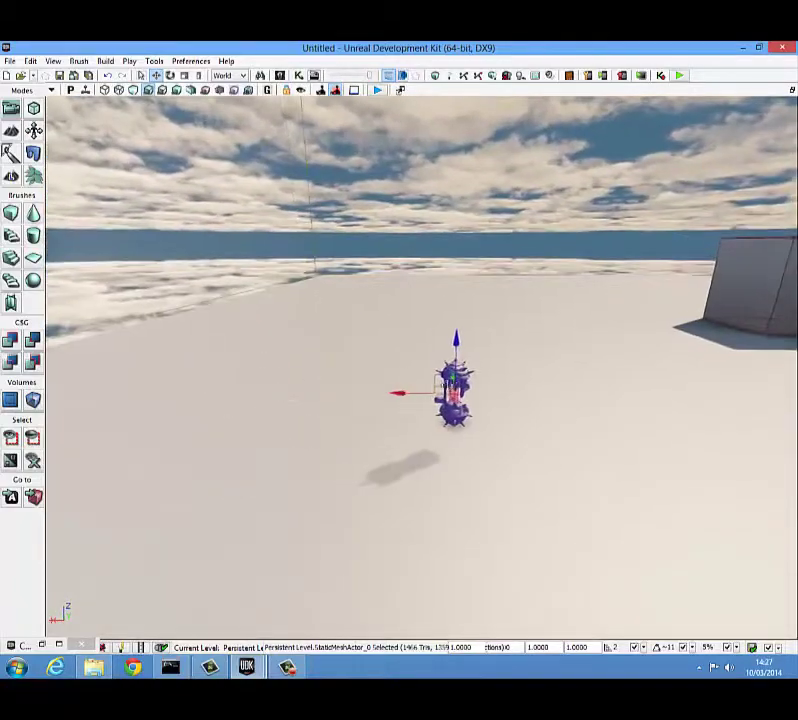
pyautogui.rightClick(452, 378)
pyautogui.moveTo(500, 574)
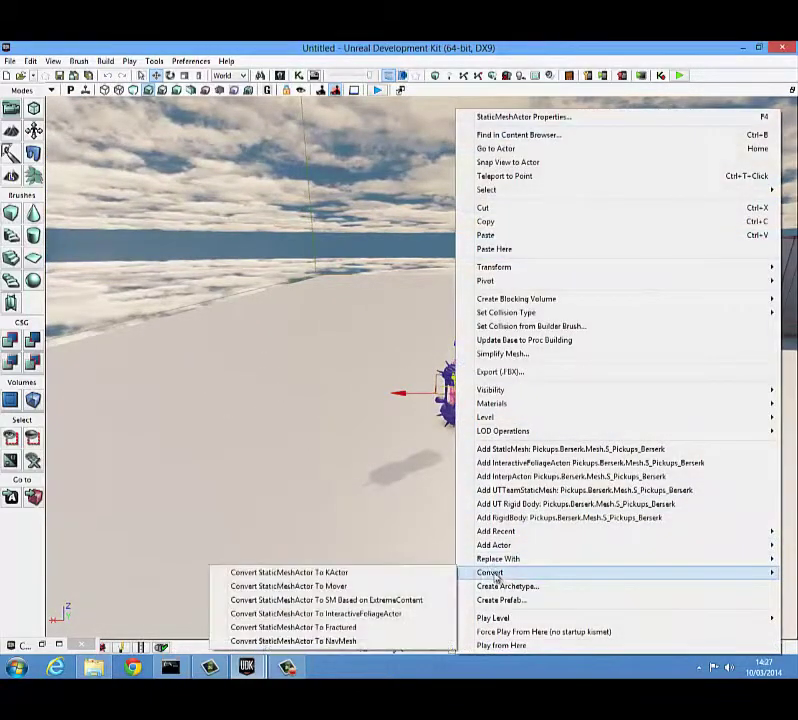
pyautogui.click(377, 587)
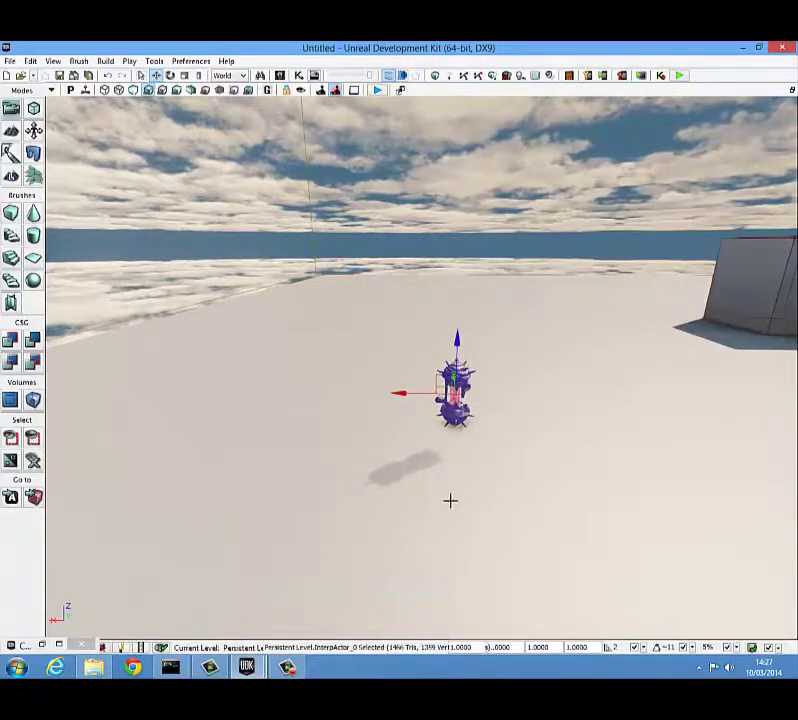
# - Duplicate the Berserk mover twice, placing the two copies close together, apart from the third pickup
pyautogui.moveTo(452, 500); pyautogui.dragTo(461, 491, button='right')
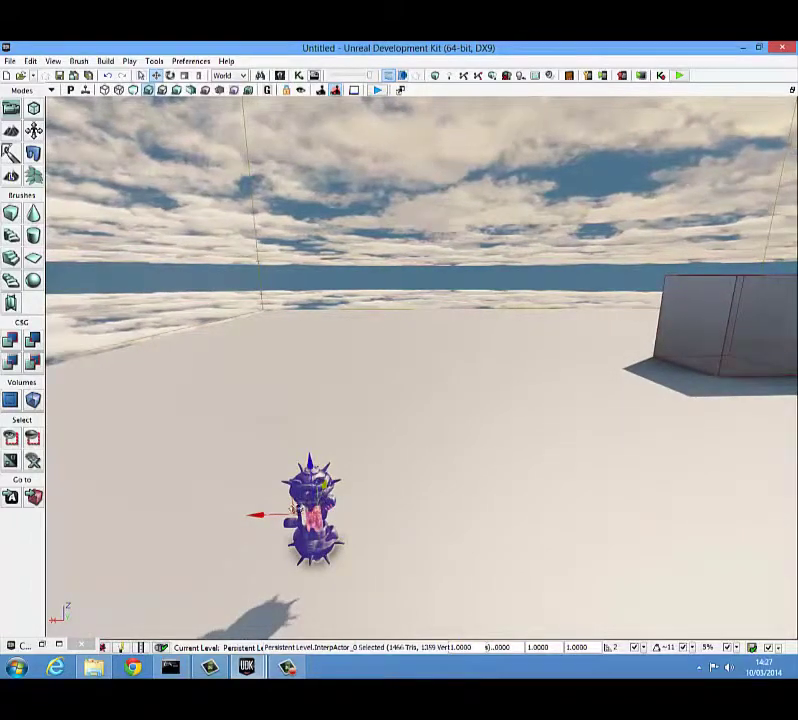
pyautogui.keyDown('alt'); pyautogui.moveTo(258, 515); pyautogui.dragTo(510, 512); pyautogui.keyUp('alt')
pyautogui.keyDown('alt'); pyautogui.moveTo(543, 480); pyautogui.dragTo(513, 437); pyautogui.keyUp('alt')
# - Enable Hidden in the display properties of both Berserk pickups that stand close together
pyautogui.moveTo(476, 514); pyautogui.dragTo(444, 502, button='right')
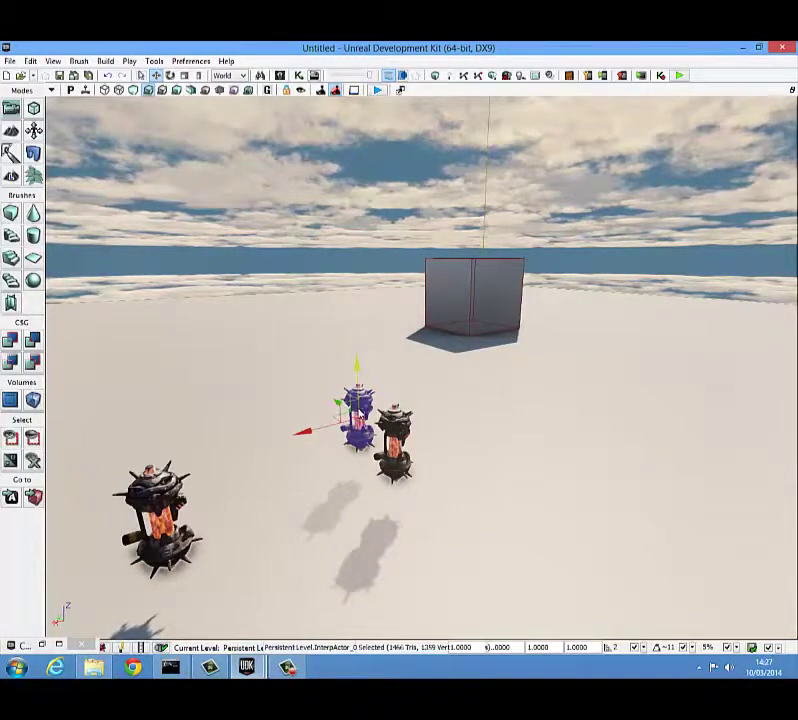
pyautogui.doubleClick(350, 410)
pyautogui.moveTo(393, 187); pyautogui.dragTo(648, 162)
pyautogui.moveTo(766, 291); pyautogui.dragTo(765, 418)
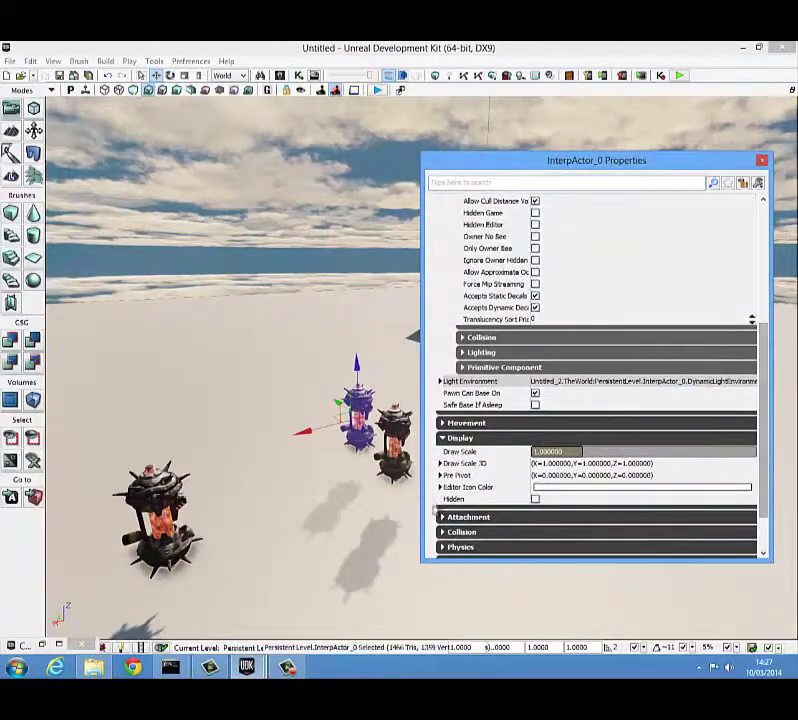
pyautogui.click(535, 499)
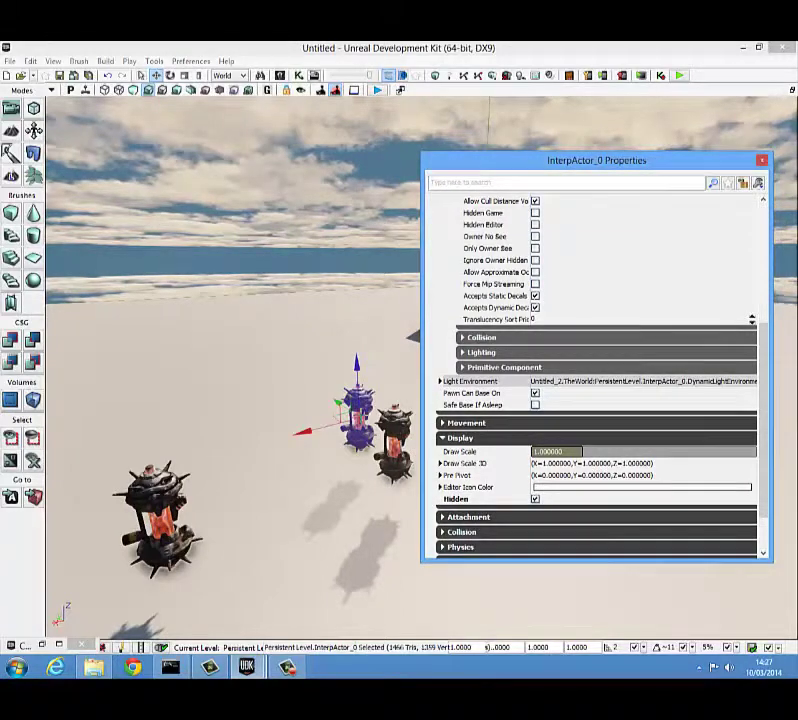
pyautogui.click(395, 440)
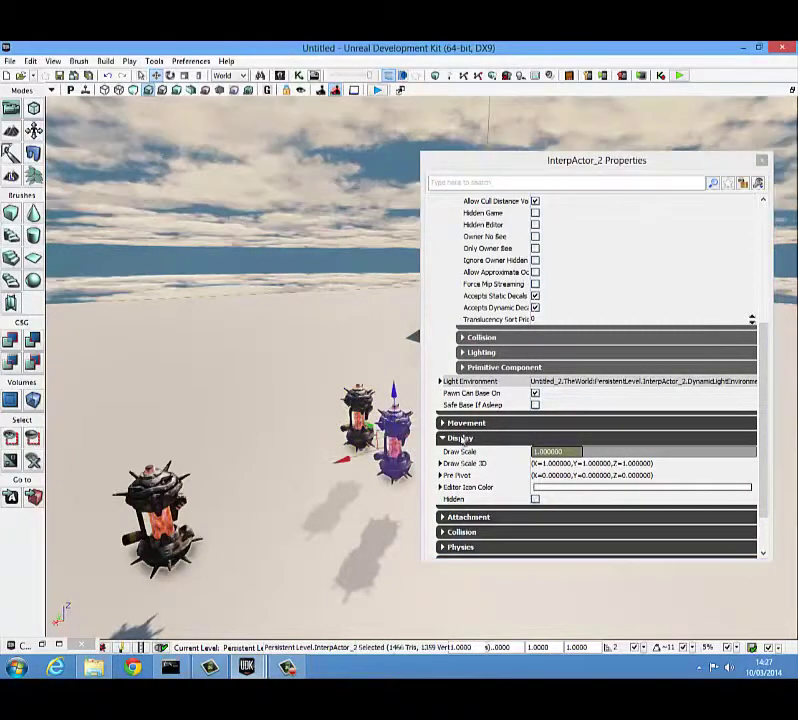
pyautogui.click(535, 499)
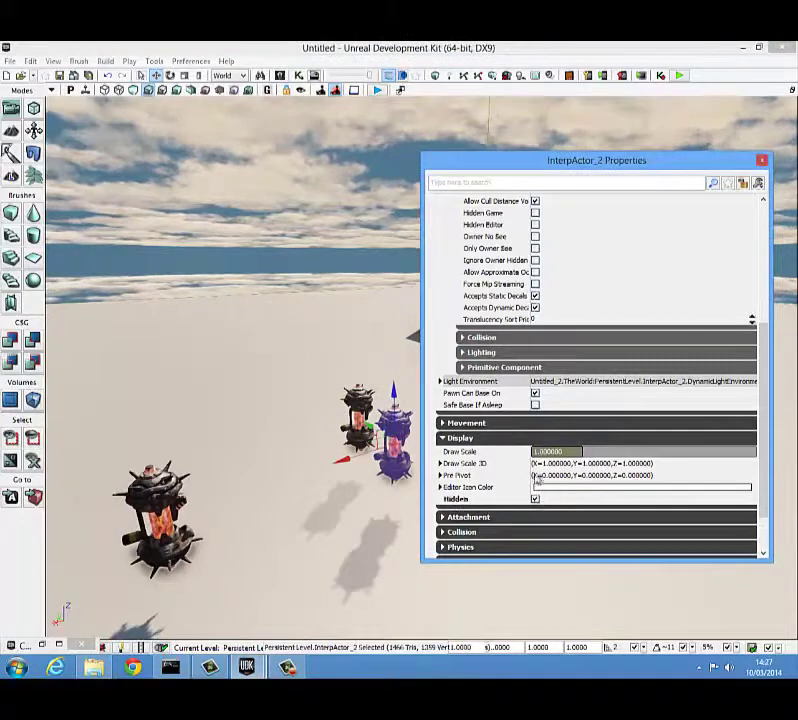
pyautogui.click(761, 160)
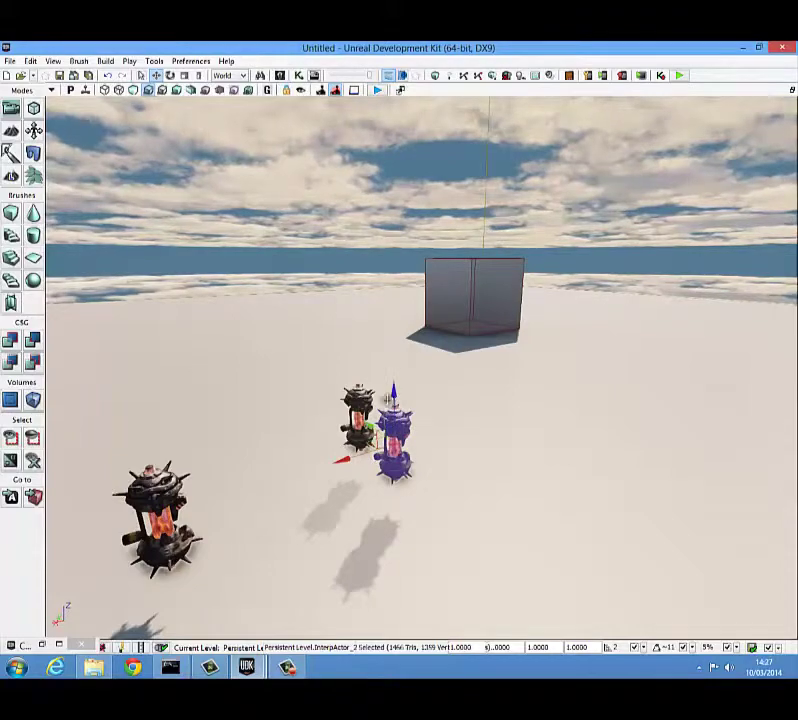
# - Filter the Content Browser to Materials, search for "red" and select the Translucent_Red material
pyautogui.moveTo(384, 434)
pyautogui.mouseDown(button='right')
pyautogui.moveTo(392, 439)
pyautogui.moveTo(388, 419)
pyautogui.moveTo(391, 434)
pyautogui.mouseUp(button='right')
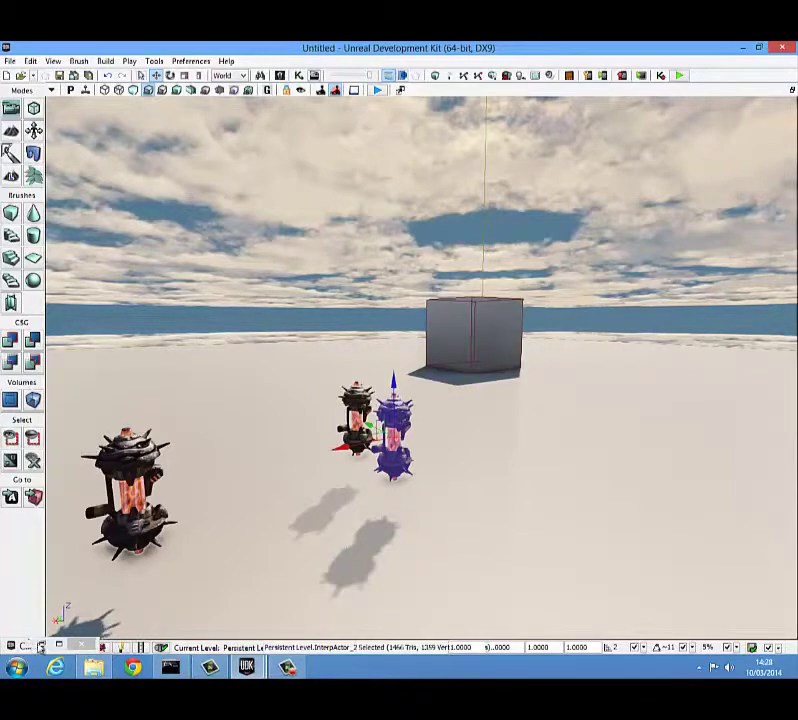
pyautogui.click(41, 647)
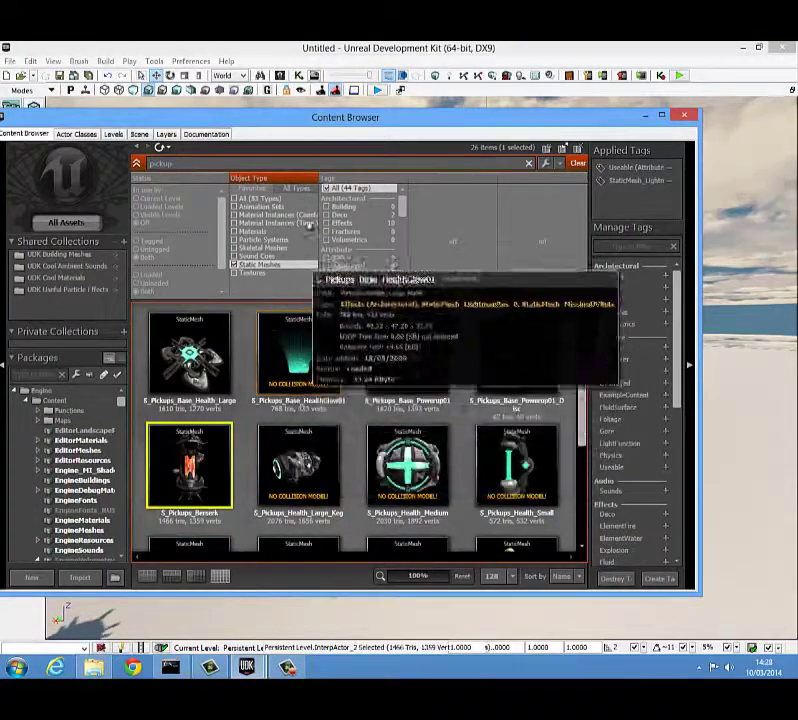
pyautogui.click(235, 199)
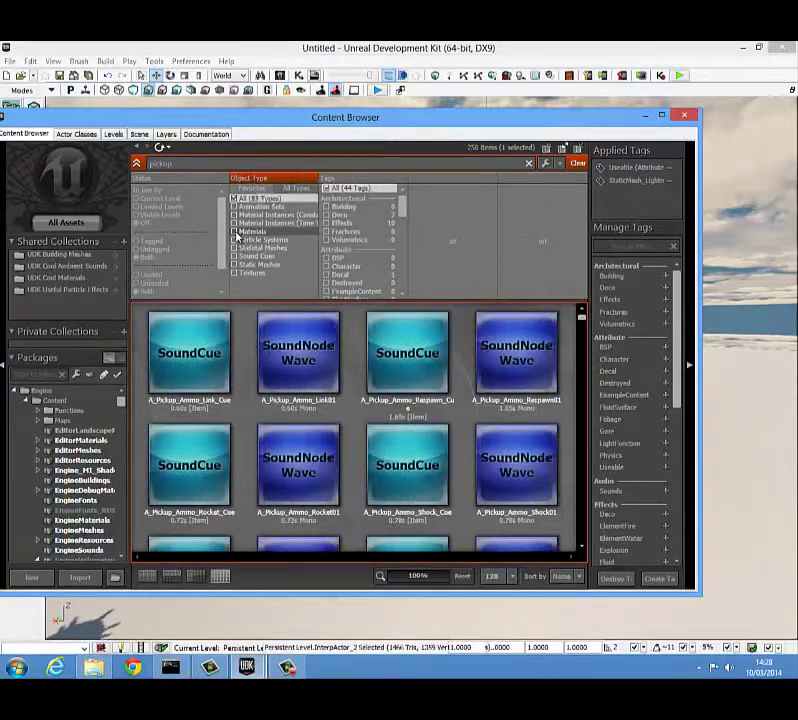
pyautogui.click(236, 232)
pyautogui.write('red')
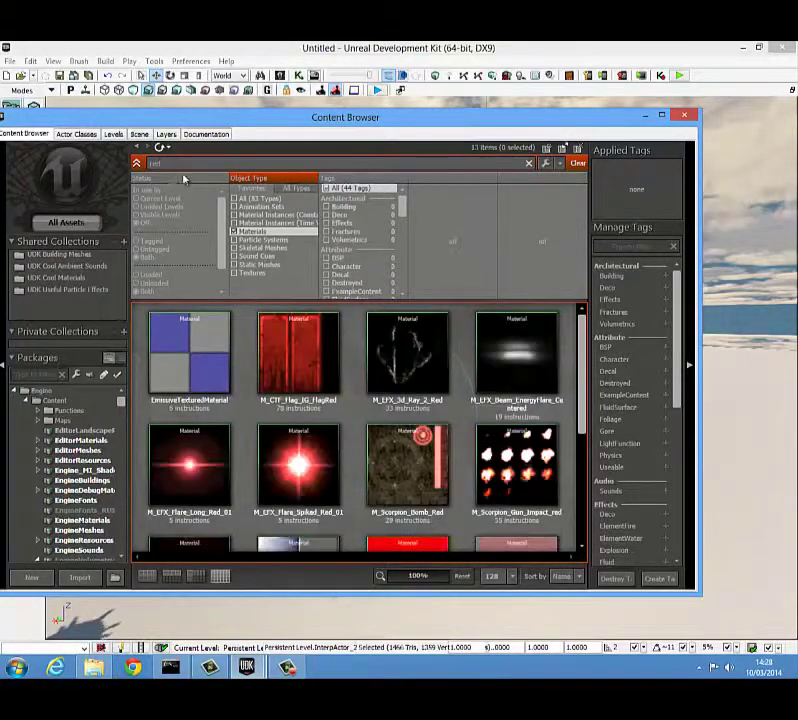
pyautogui.scroll(-3, 577, 336)
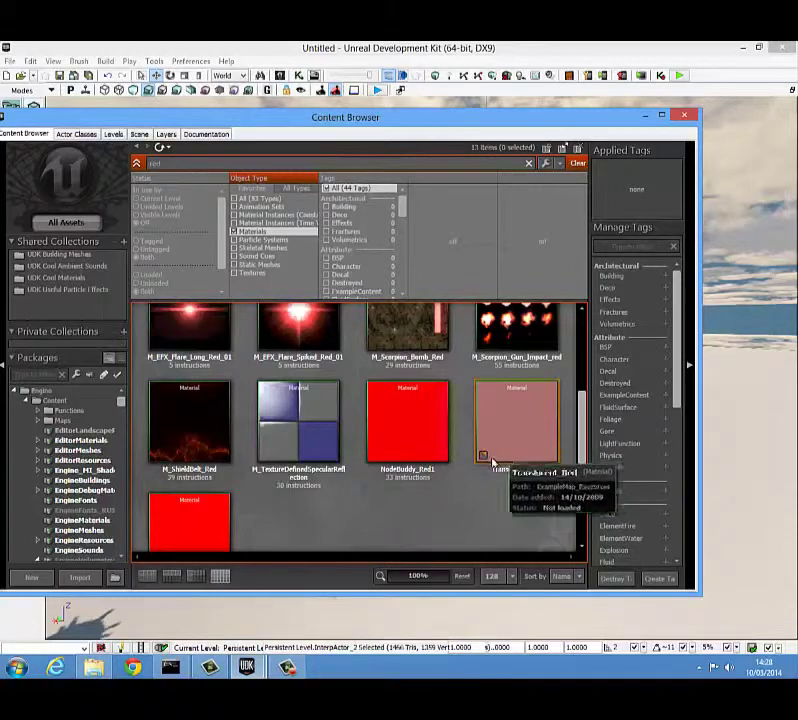
pyautogui.click(486, 460)
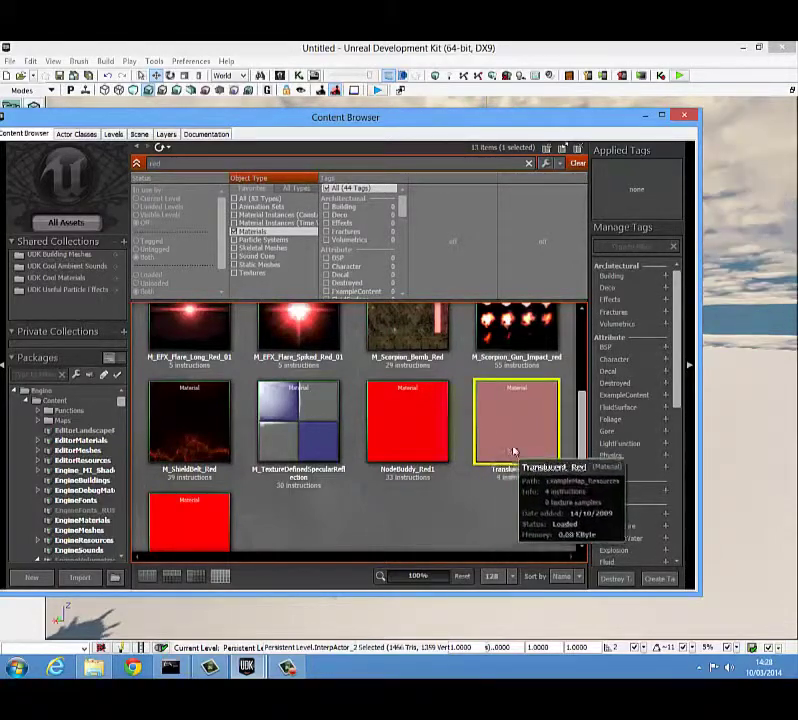
pyautogui.click(646, 116)
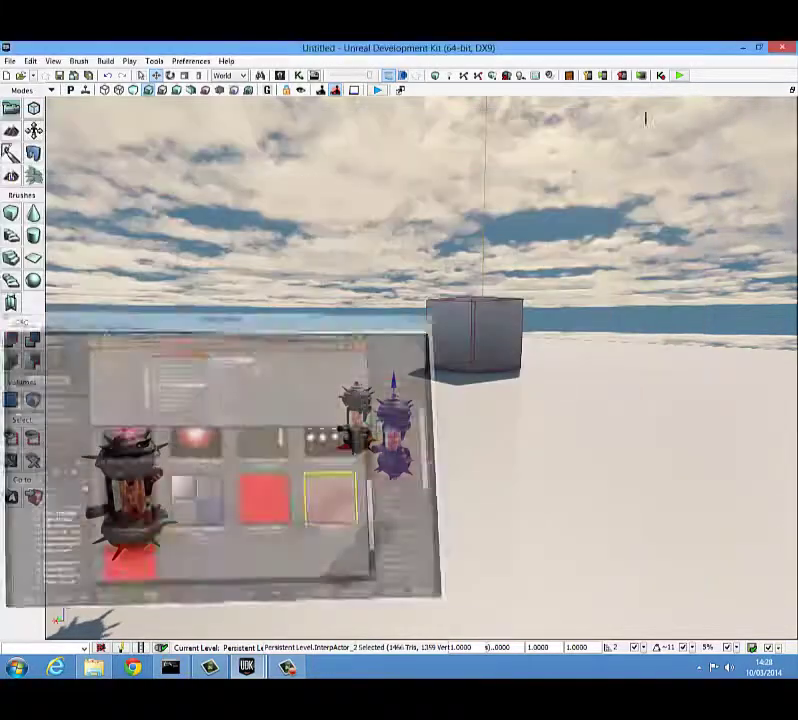
# - Add one material override to InterpActor_2's static mesh component and assign the selected Translucent_Red material to it
pyautogui.moveTo(452, 335); pyautogui.dragTo(500, 437, button='right')
pyautogui.moveTo(380, 379); pyautogui.dragTo(255, 222, button='right')
pyautogui.press('F4')
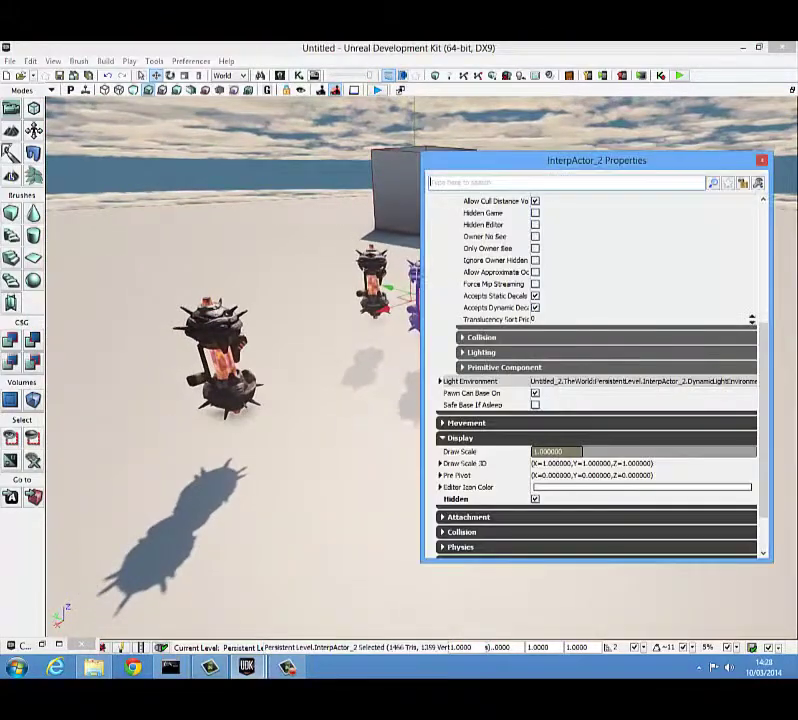
pyautogui.moveTo(766, 347); pyautogui.dragTo(765, 228)
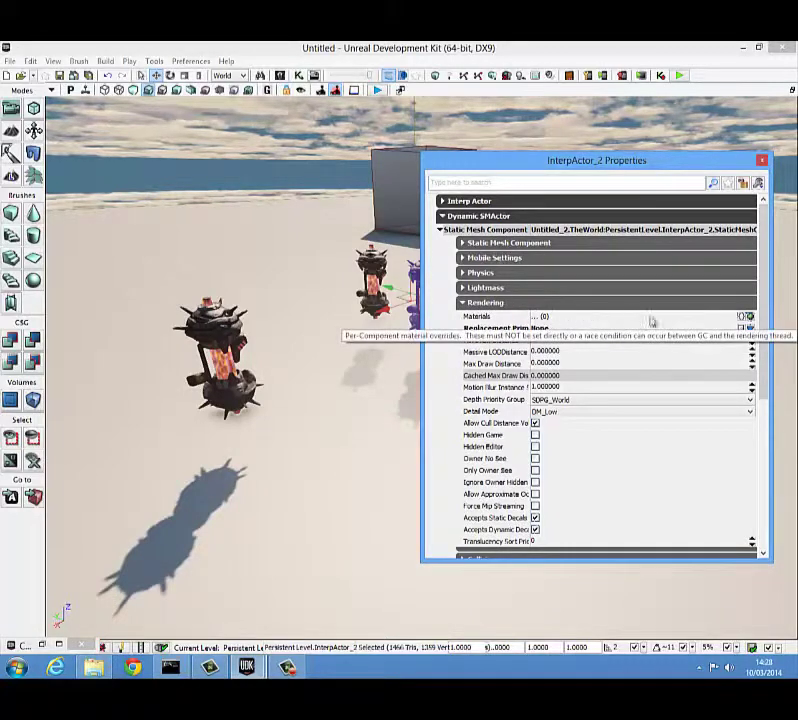
pyautogui.click(749, 318)
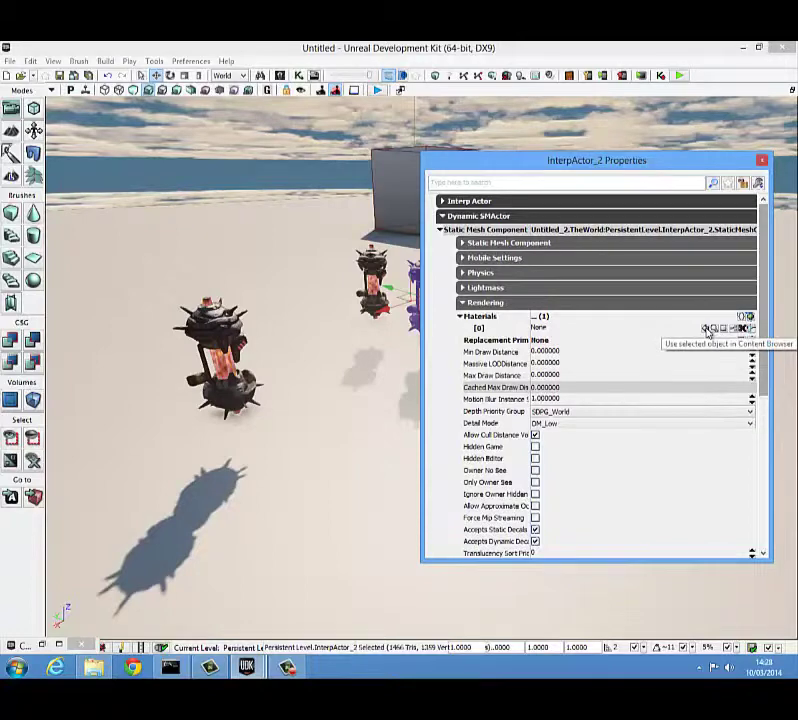
pyautogui.click(706, 331)
pyautogui.moveTo(399, 345); pyautogui.dragTo(402, 274)
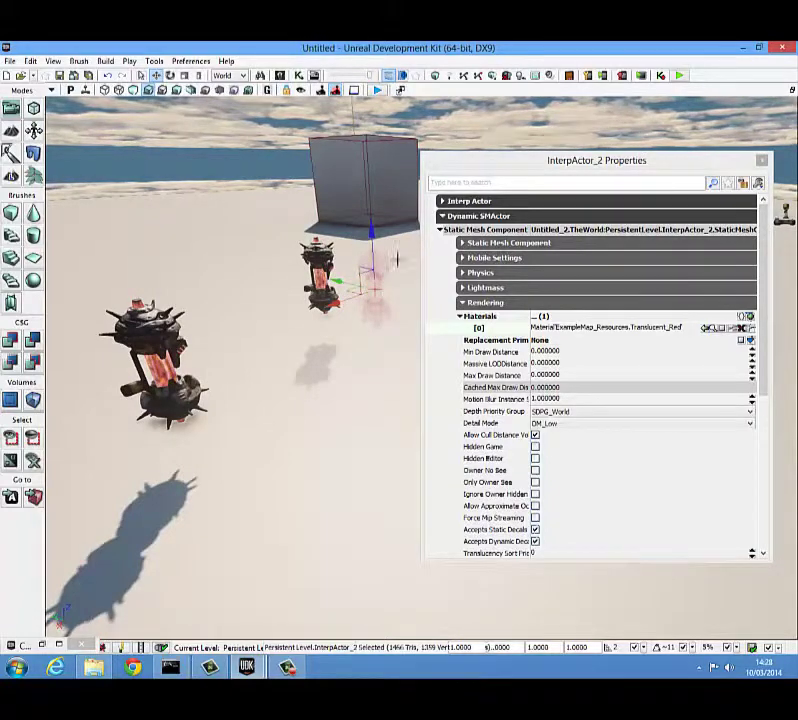
pyautogui.click(760, 162)
# - Close the Content Browser and add a Trigger actor at the Berserk pickup that stands alone
pyautogui.moveTo(465, 271); pyautogui.dragTo(385, 371, button='right')
pyautogui.moveTo(385, 371); pyautogui.dragTo(349, 495)
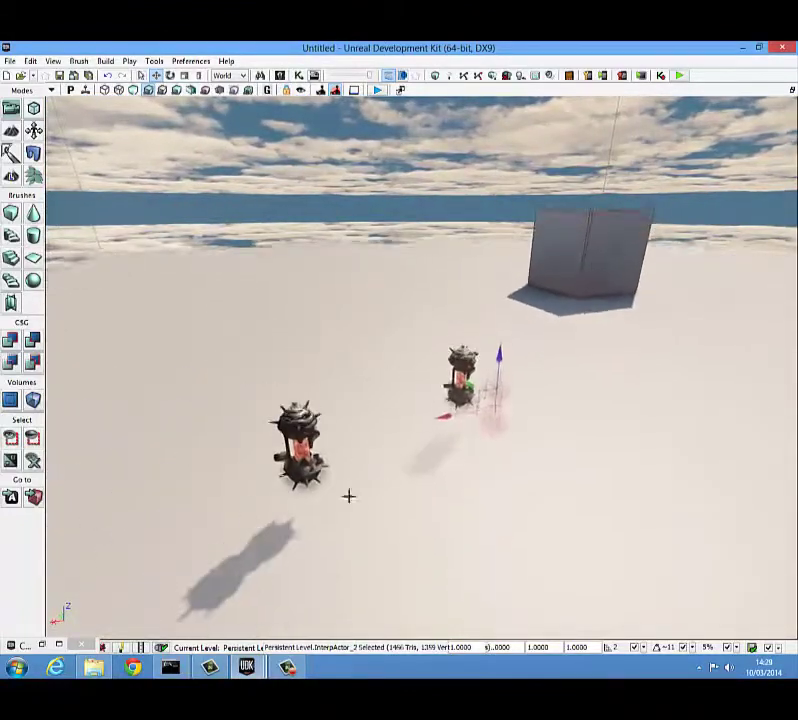
pyautogui.click(86, 647)
pyautogui.moveTo(277, 503)
pyautogui.mouseDown()
pyautogui.moveTo(237, 504)
pyautogui.moveTo(283, 497)
pyautogui.mouseUp()
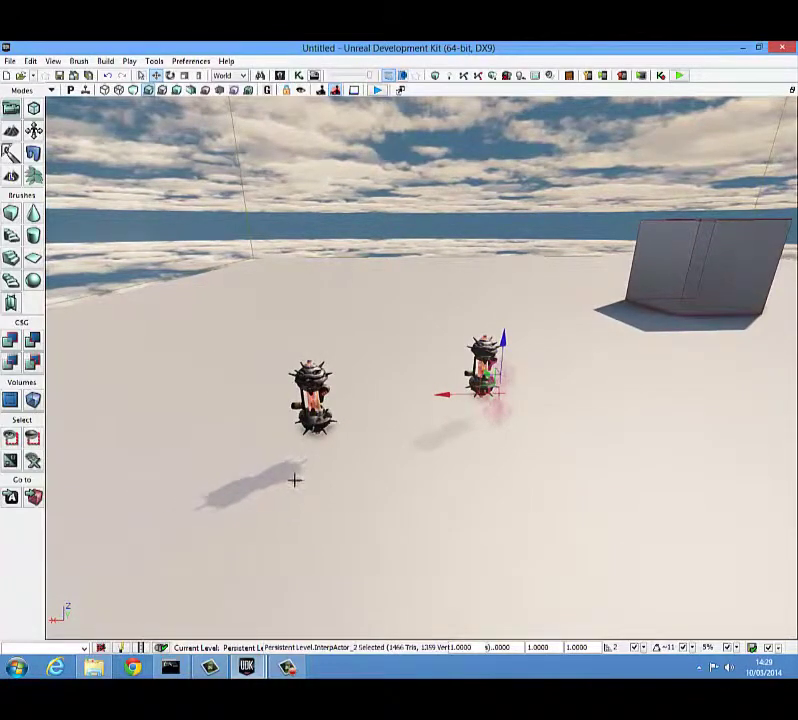
pyautogui.rightClick(309, 470)
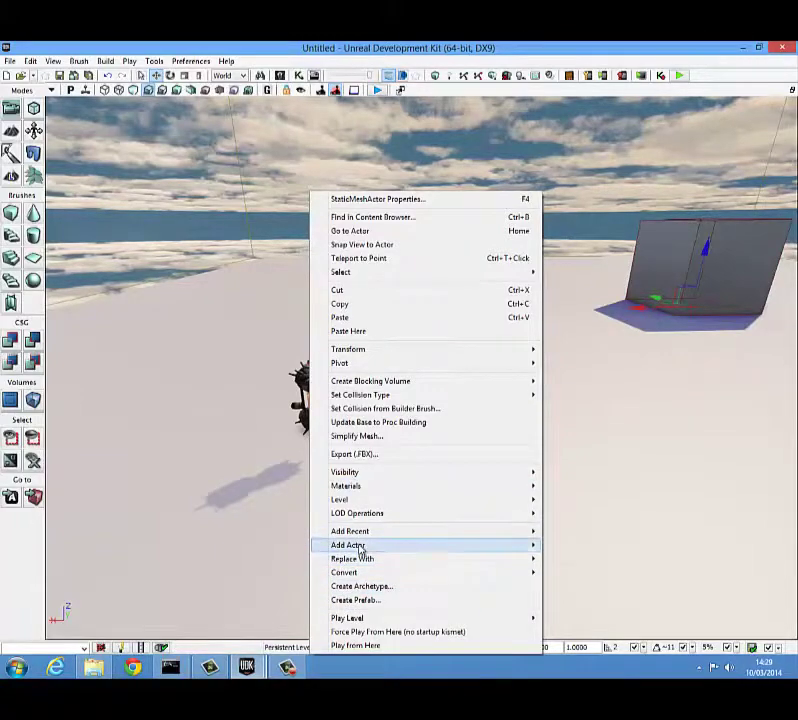
pyautogui.moveTo(361, 547)
pyautogui.click(579, 627)
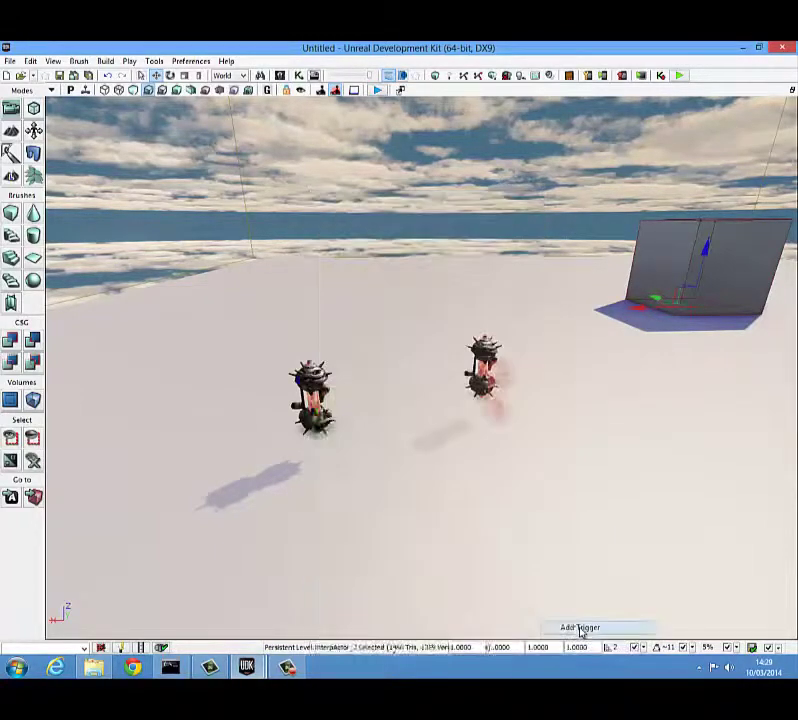
pyautogui.moveTo(294, 479); pyautogui.dragTo(321, 494, button='right')
pyautogui.moveTo(439, 494); pyautogui.dragTo(413, 489)
pyautogui.moveTo(459, 542); pyautogui.dragTo(460, 534)
pyautogui.moveTo(360, 528); pyautogui.dragTo(125, 451, button='right')
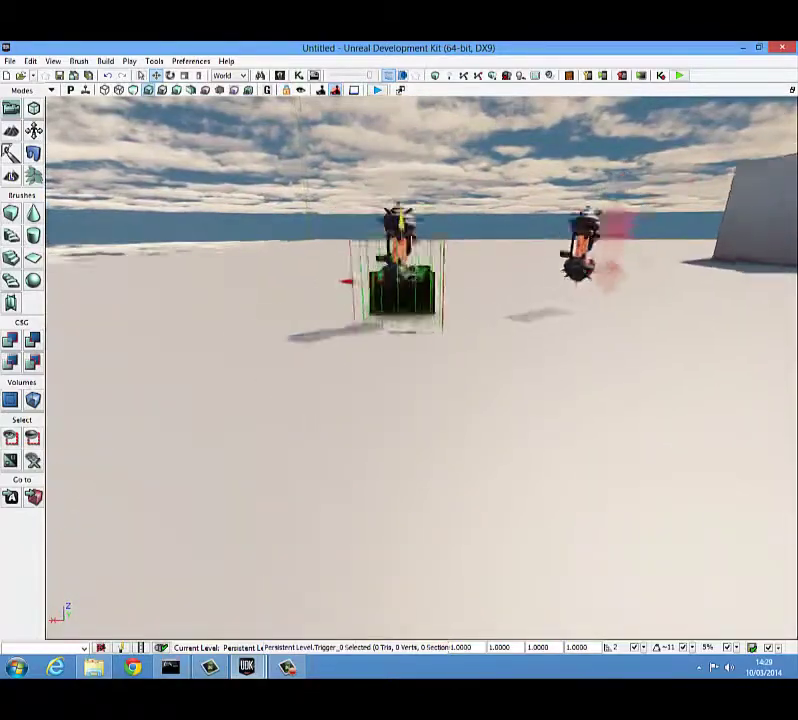
# - Set the trigger's collision height and collision radius to 80 each
pyautogui.doubleClick(397, 320)
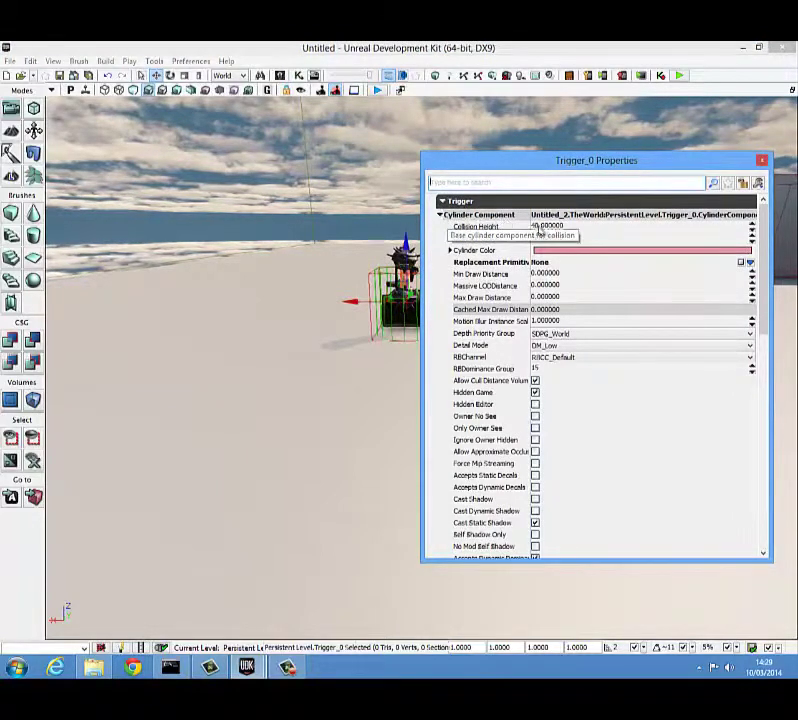
pyautogui.click(546, 227)
pyautogui.write('80')
pyautogui.click(548, 237)
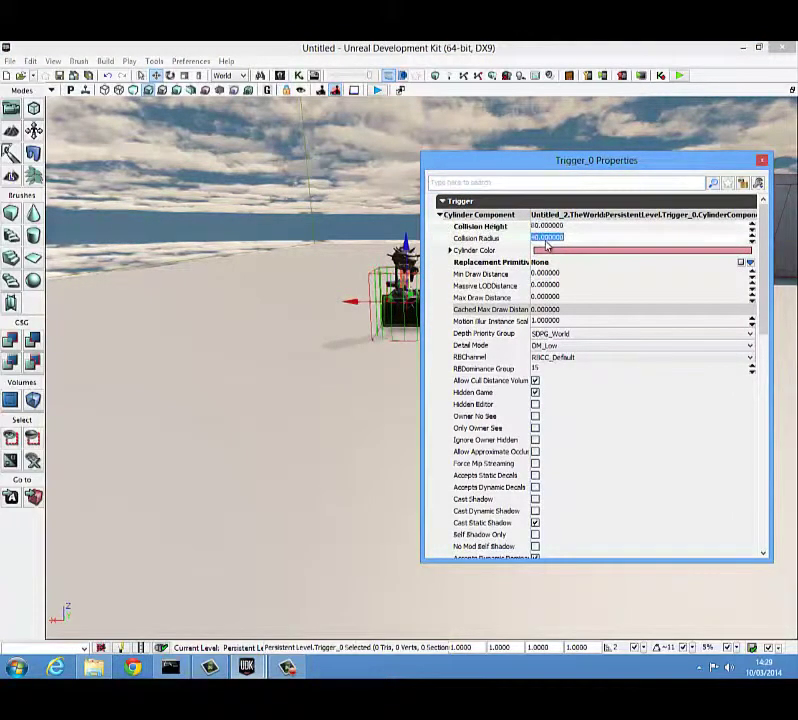
pyautogui.write('80')
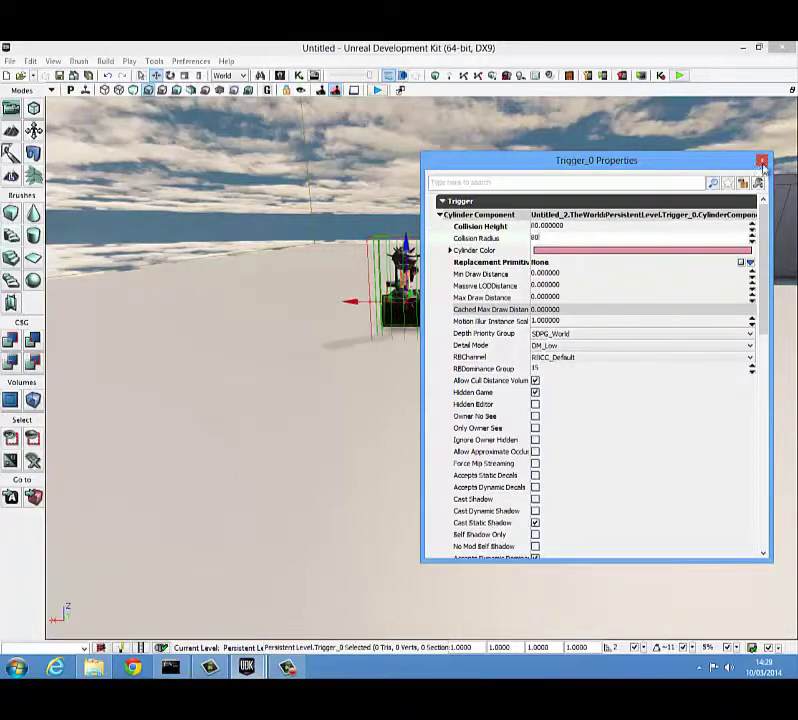
# - Close the trigger's properties and duplicate the trigger along the X axis to the neighbouring Berserk pickup
pyautogui.click(764, 163)
pyautogui.moveTo(553, 340); pyautogui.dragTo(550, 380, button='right')
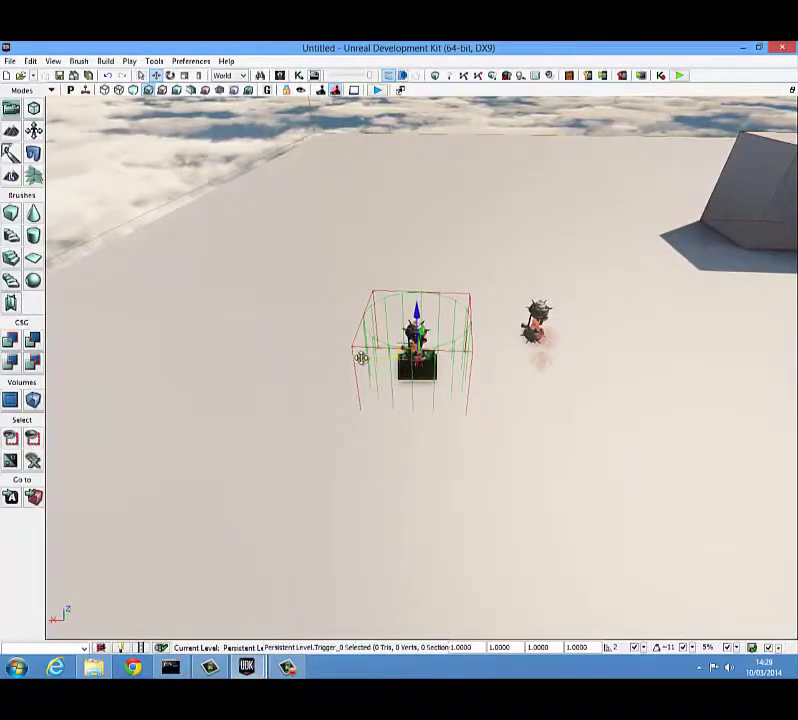
pyautogui.moveTo(361, 357); pyautogui.dragTo(494, 369)
pyautogui.click(414, 362)
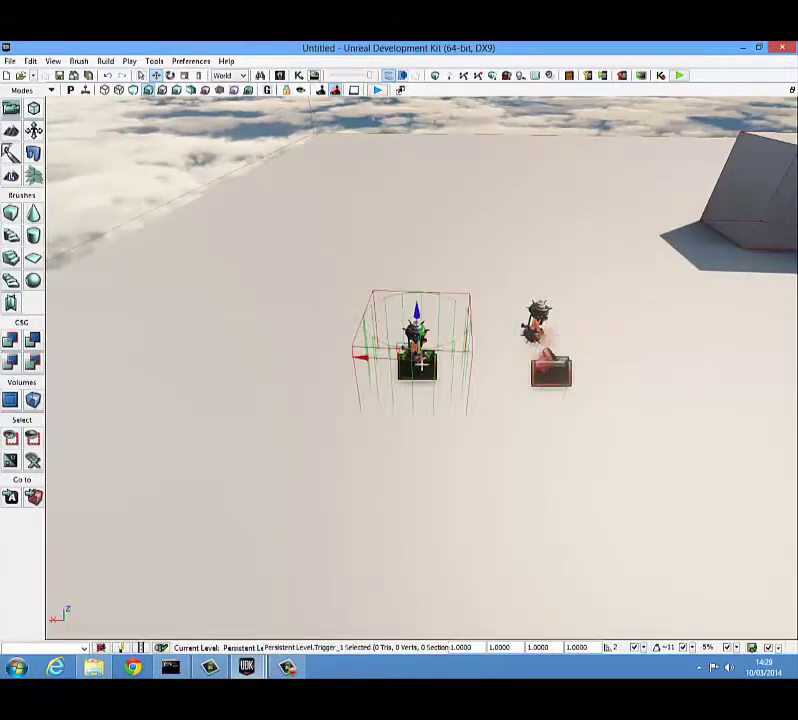
pyautogui.click(561, 385)
pyautogui.click(424, 364)
pyautogui.click(547, 374)
# - Select Trigger_1 at the standalone Berserk pickup, open Kismet and create a Touch event for it
pyautogui.click(415, 372)
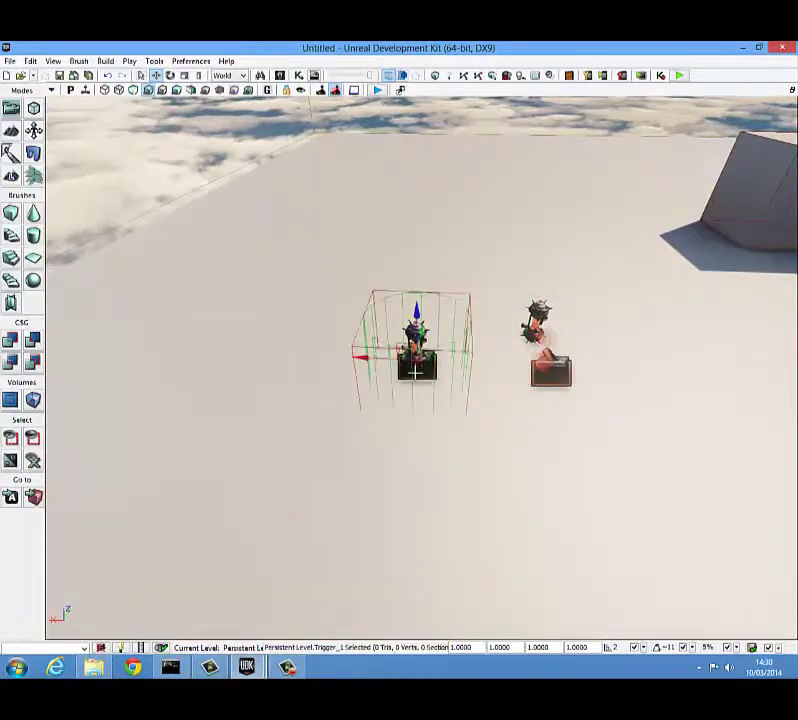
pyautogui.moveTo(420, 344)
pyautogui.mouseDown(button='right')
pyautogui.moveTo(419, 327)
pyautogui.moveTo(410, 324)
pyautogui.moveTo(406, 335)
pyautogui.mouseUp(button='right')
pyautogui.click(300, 76)
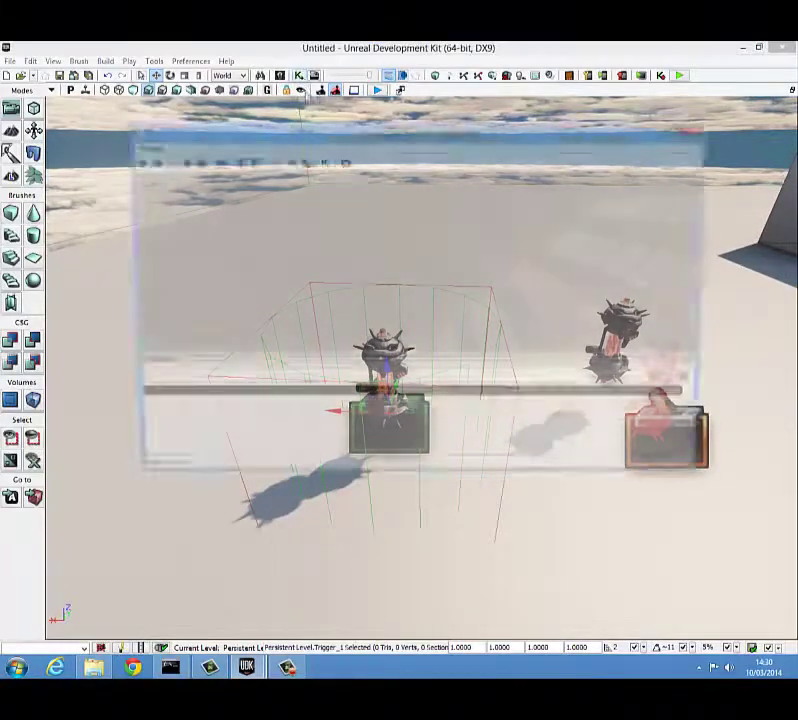
pyautogui.moveTo(422, 132); pyautogui.dragTo(553, 132)
pyautogui.moveTo(130, 357); pyautogui.dragTo(236, 344, button='right')
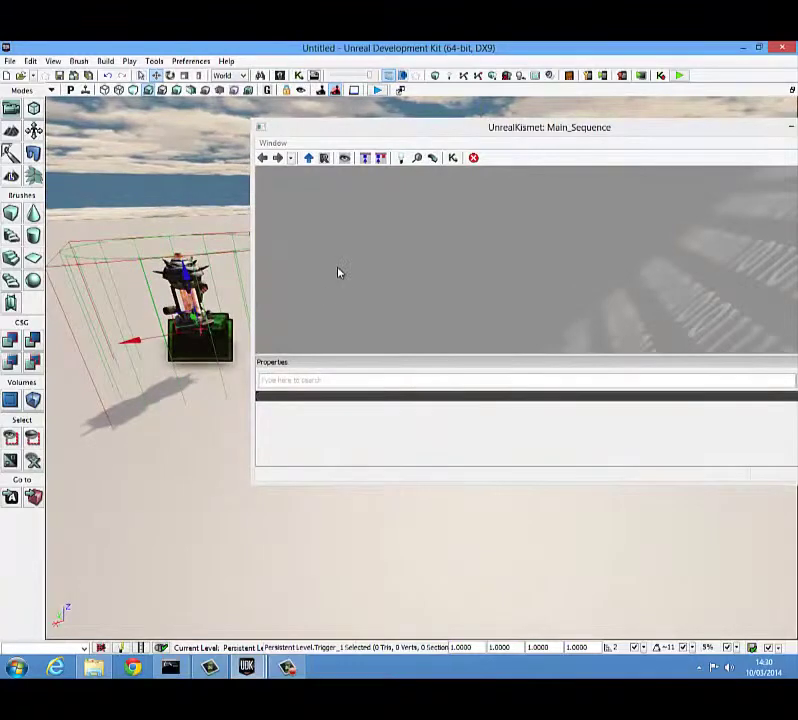
pyautogui.rightClick(358, 252)
pyautogui.moveTo(419, 366)
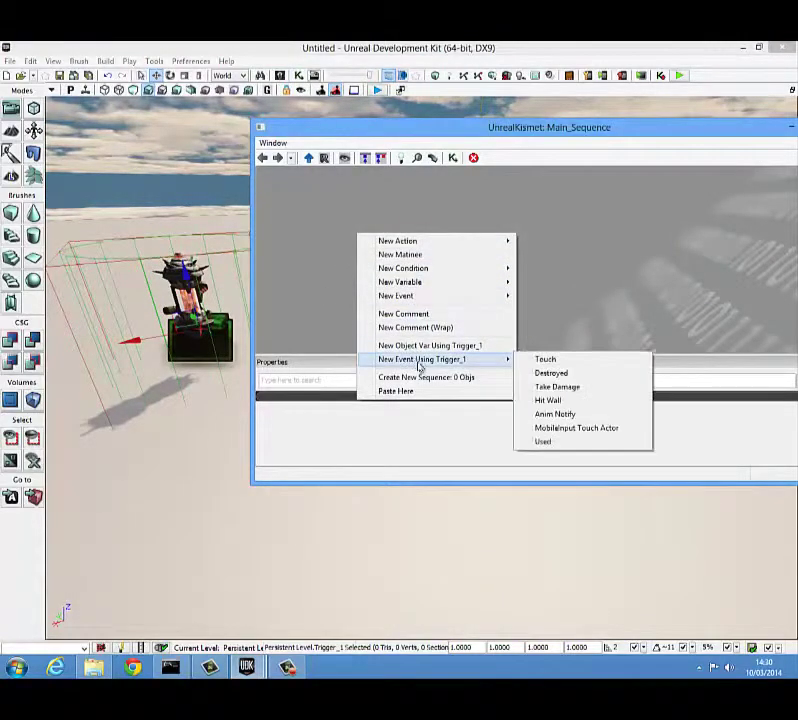
pyautogui.click(536, 364)
# - Add a Used event for Trigger_1 and place it beneath the Touch event
pyautogui.moveTo(397, 300); pyautogui.dragTo(398, 188)
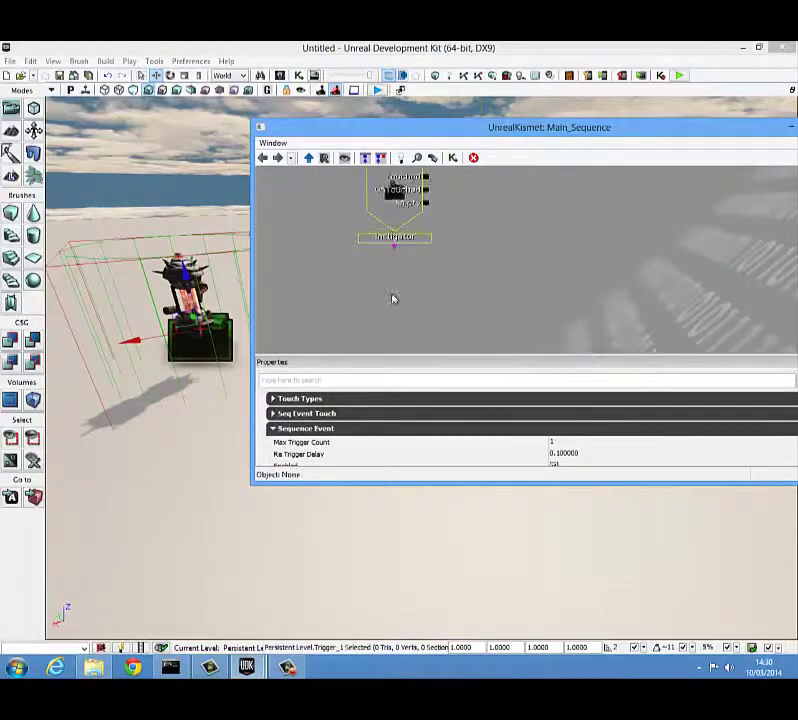
pyautogui.rightClick(396, 281)
pyautogui.moveTo(467, 406)
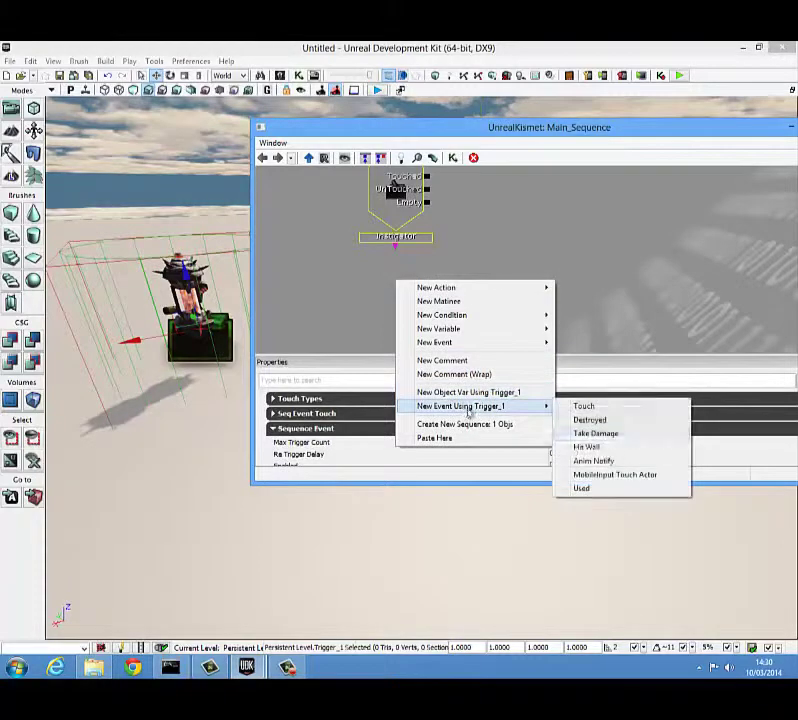
pyautogui.click(584, 488)
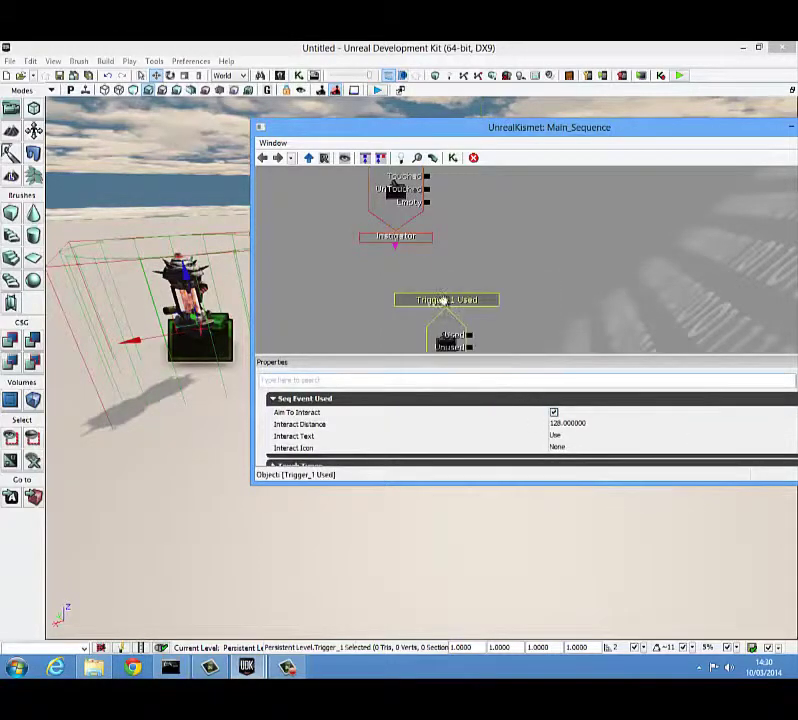
pyautogui.keyDown('ctrl'); pyautogui.moveTo(432, 289); pyautogui.dragTo(398, 270); pyautogui.keyUp('ctrl')
pyautogui.moveTo(452, 271); pyautogui.dragTo(458, 329)
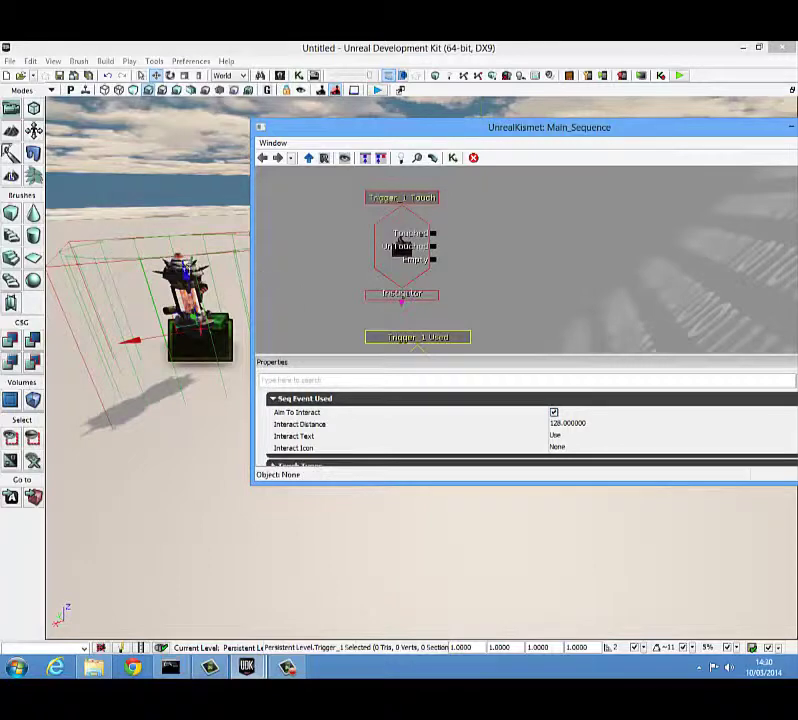
# - Add a Play Announcement action with the text "Press E to pick up", run by the Touch event's Touched output
pyautogui.rightClick(487, 224)
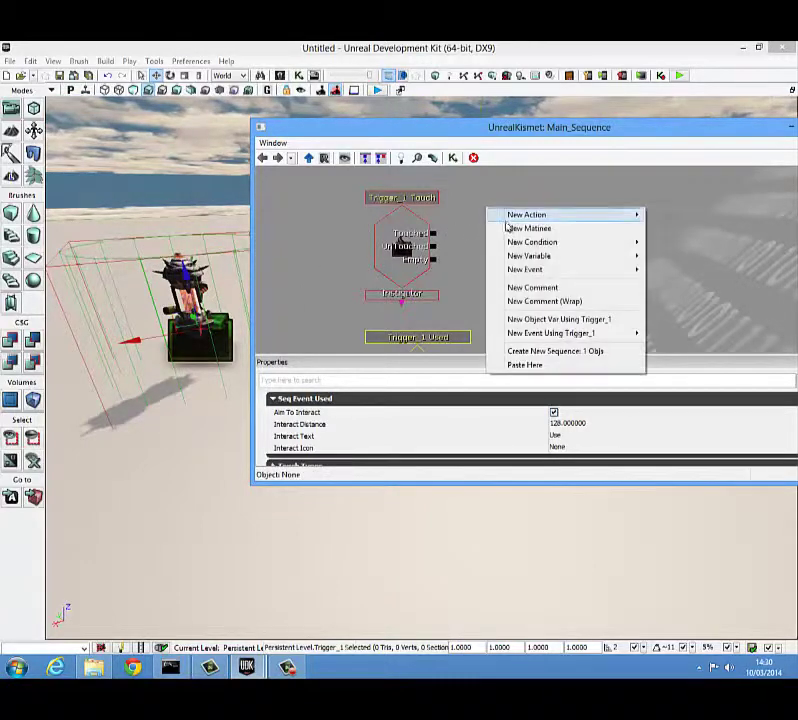
pyautogui.moveTo(508, 216)
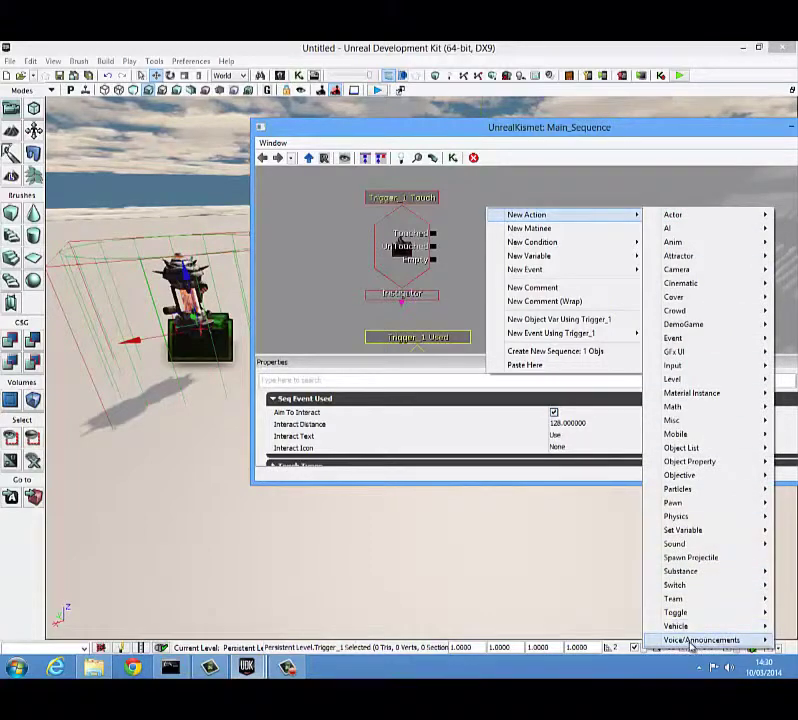
pyautogui.moveTo(676, 641)
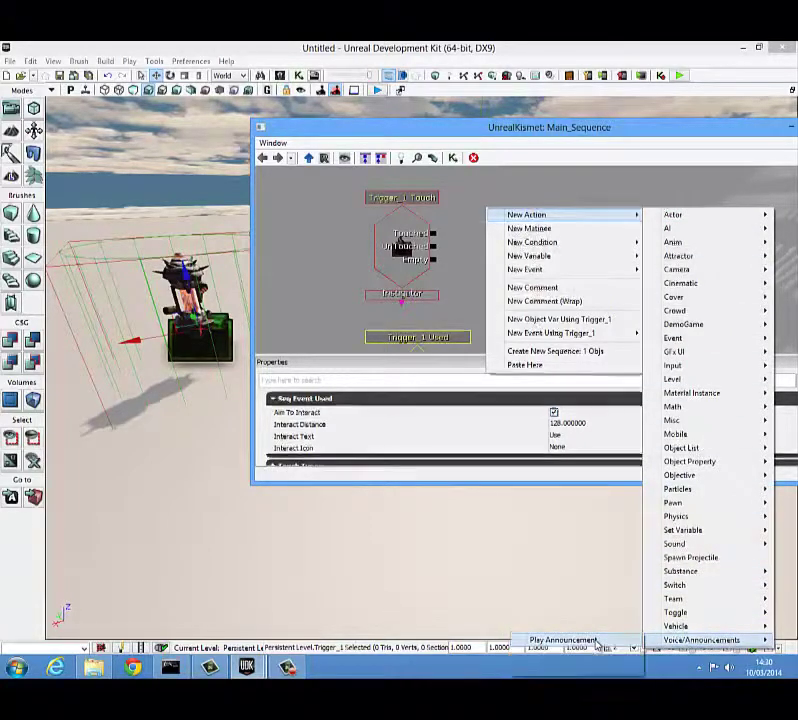
pyautogui.click(597, 641)
pyautogui.moveTo(509, 226); pyautogui.dragTo(505, 210)
pyautogui.moveTo(433, 233); pyautogui.dragTo(505, 217)
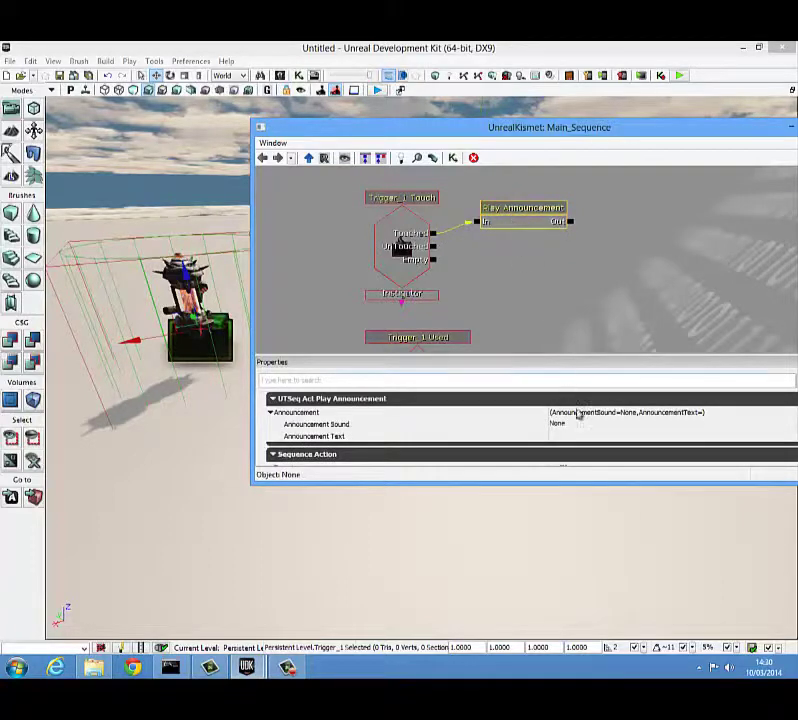
pyautogui.click(563, 437)
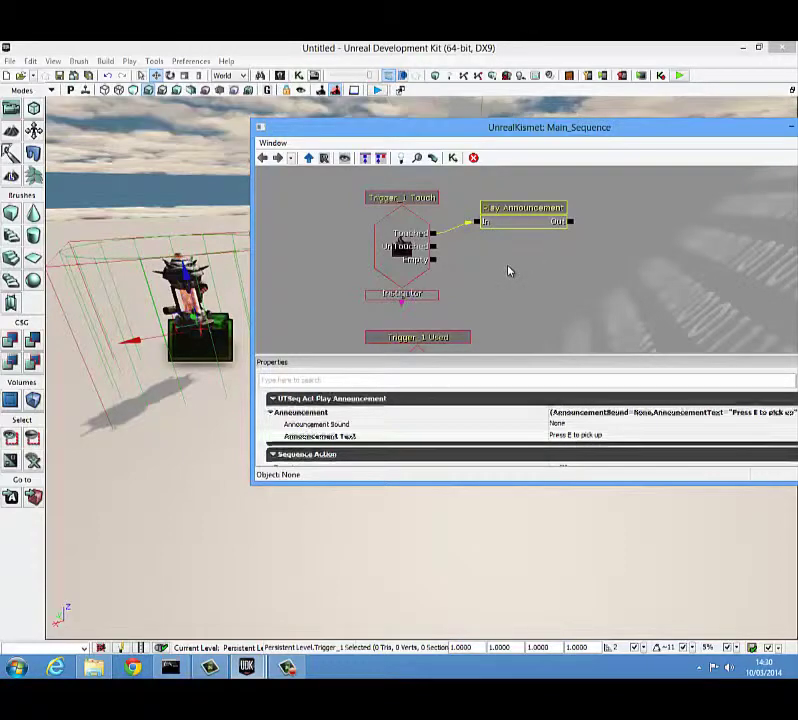
pyautogui.click(477, 265)
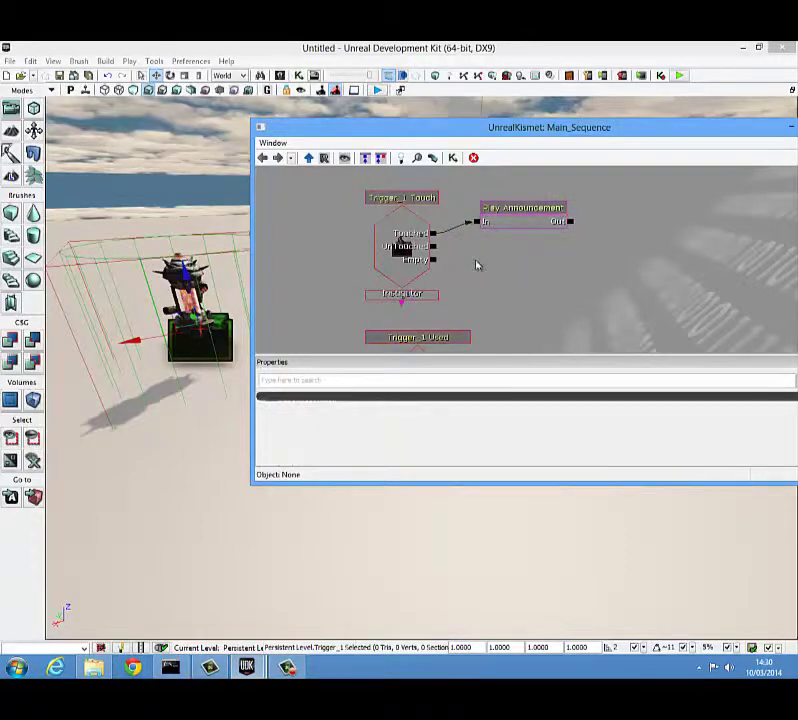
# - Set the Trigger_1 Touch event's Max Trigger Count to 0
pyautogui.click(386, 204)
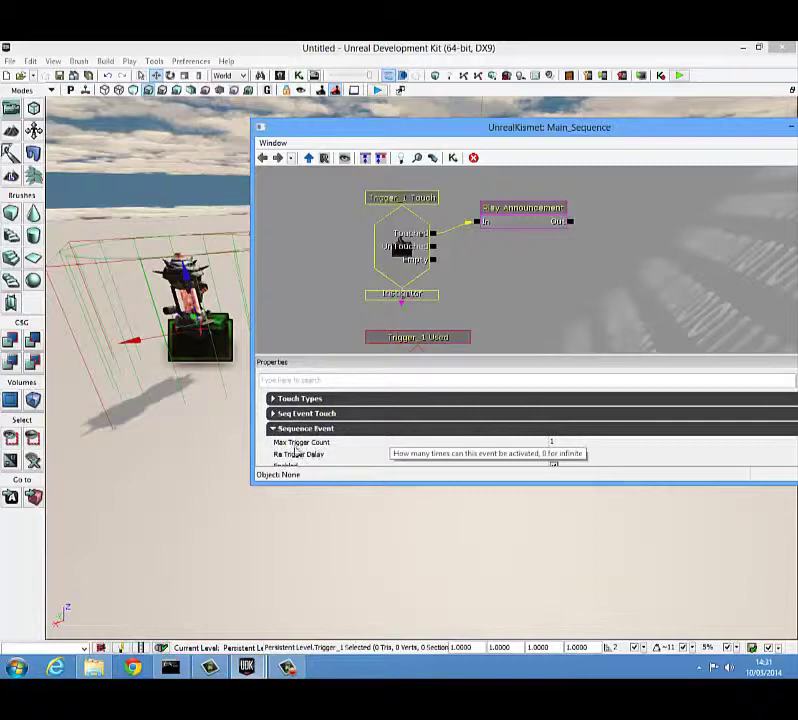
pyautogui.click(551, 443)
pyautogui.write('0')
pyautogui.press('Return')
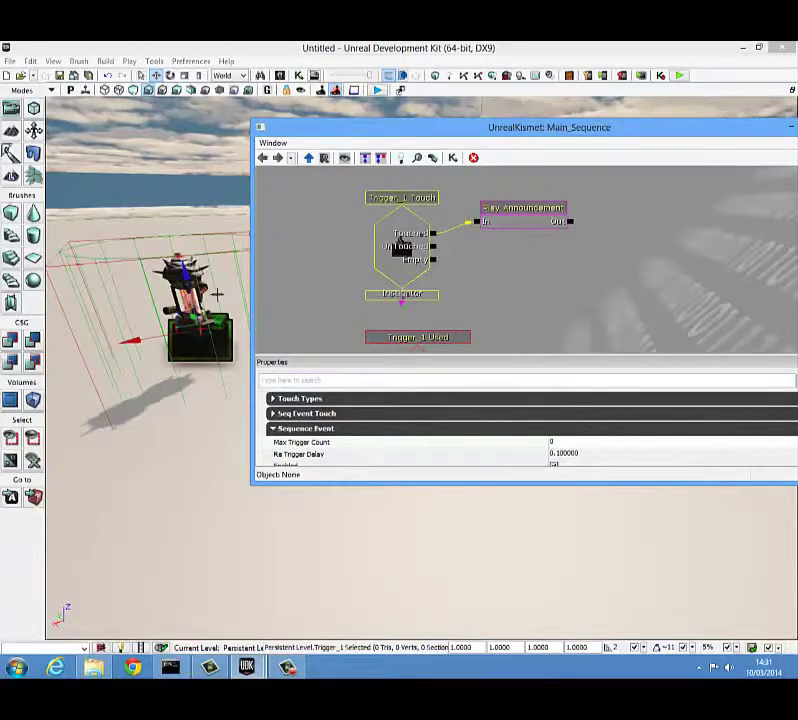
# - Turn off Aim To Interact for the Trigger_1 Used event
pyautogui.moveTo(545, 300); pyautogui.dragTo(507, 228)
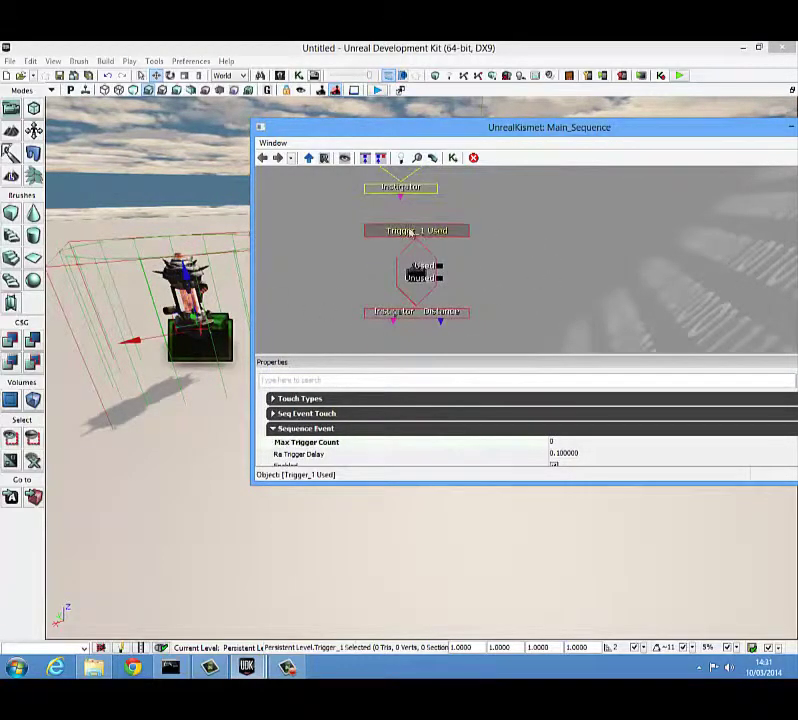
pyautogui.click(409, 233)
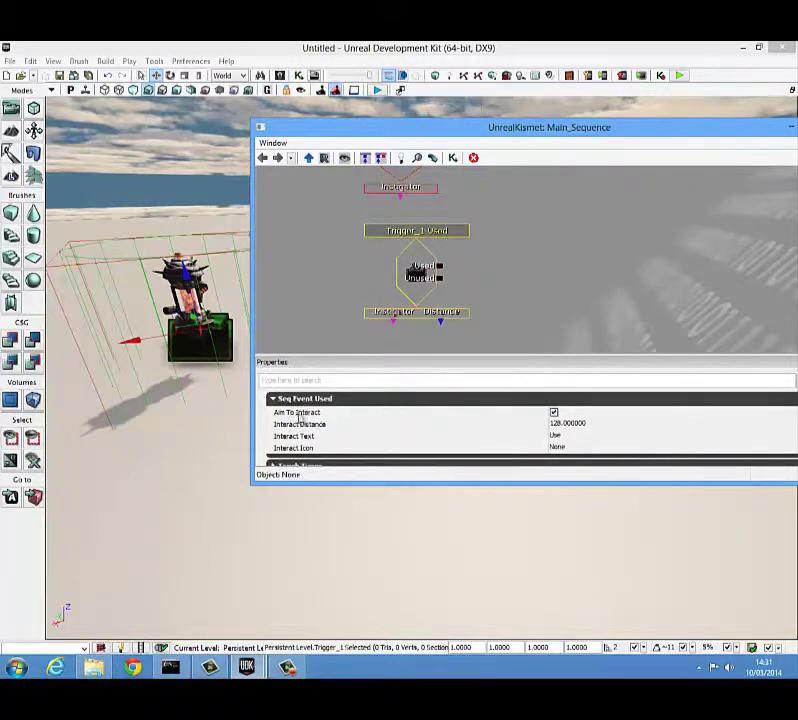
pyautogui.click(553, 412)
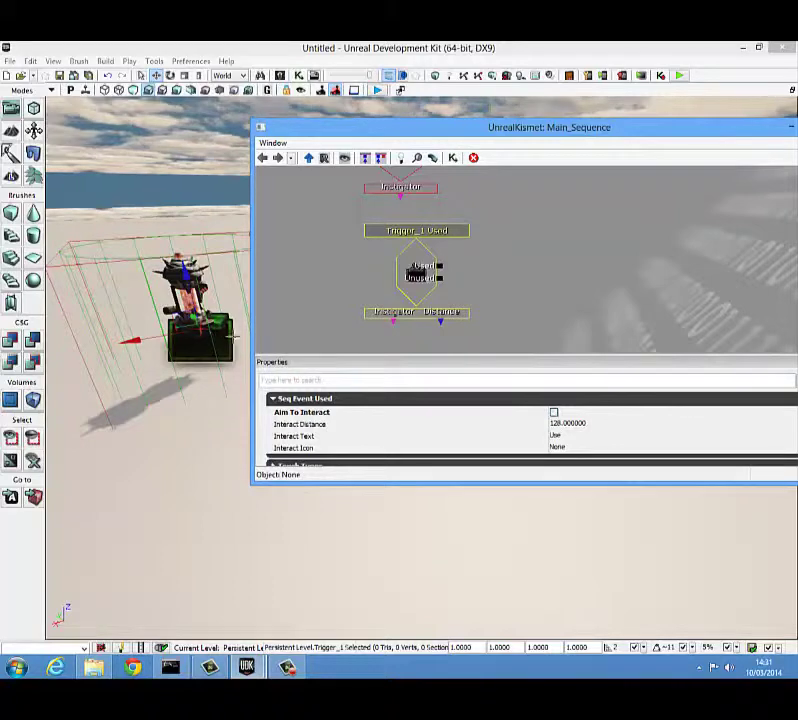
# - Raise Trigger_1 slightly along the Z axis at the standalone Berserk pickup
pyautogui.moveTo(188, 269)
pyautogui.mouseDown()
pyautogui.moveTo(178, 219)
pyautogui.moveTo(188, 254)
pyautogui.moveTo(186, 246)
pyautogui.mouseUp()
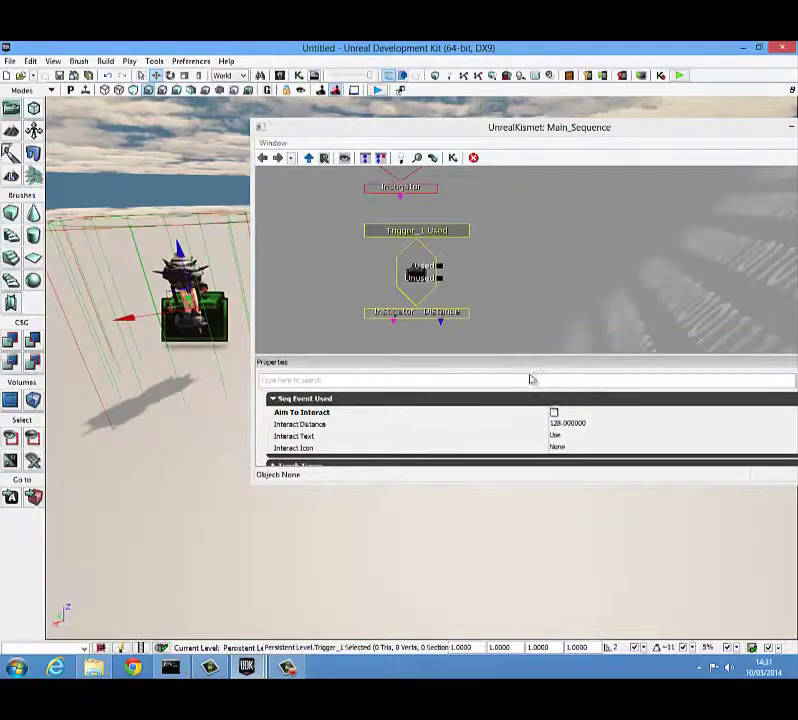
pyautogui.moveTo(233, 317); pyautogui.dragTo(342, 319, button='right')
pyautogui.moveTo(342, 318); pyautogui.dragTo(344, 317)
# - Add a Toggle Hidden action and connect the Trigger_1 Used event's Used output to its Toggle input
pyautogui.moveTo(490, 231); pyautogui.dragTo(444, 253)
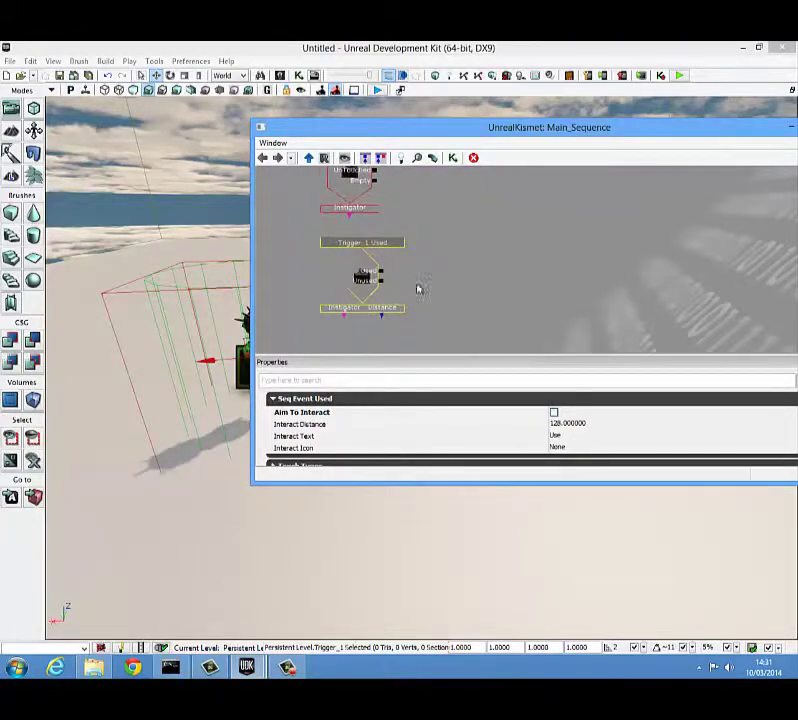
pyautogui.moveTo(446, 302); pyautogui.dragTo(462, 299)
pyautogui.moveTo(169, 345); pyautogui.dragTo(237, 300)
pyautogui.moveTo(212, 343); pyautogui.dragTo(235, 349)
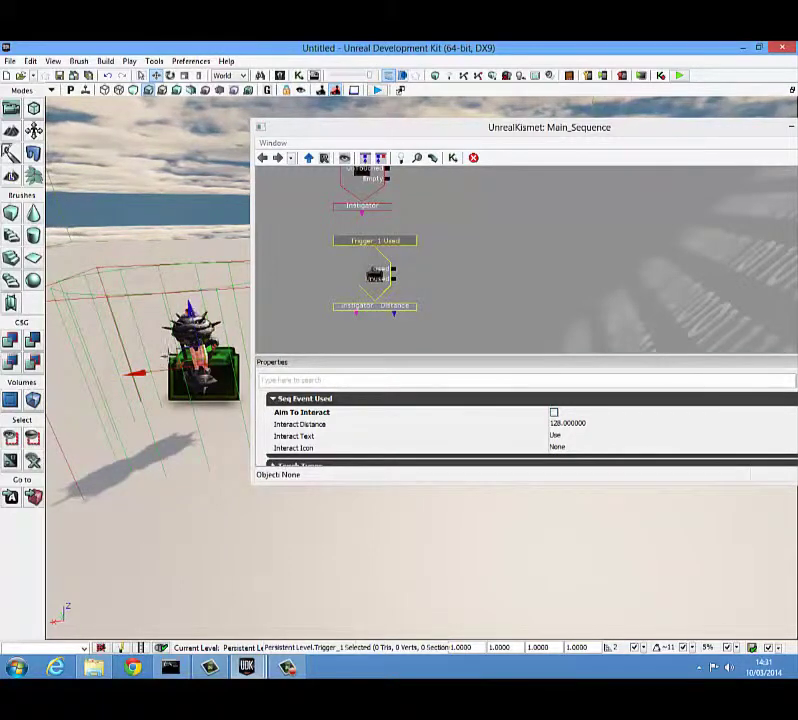
pyautogui.rightClick(465, 269)
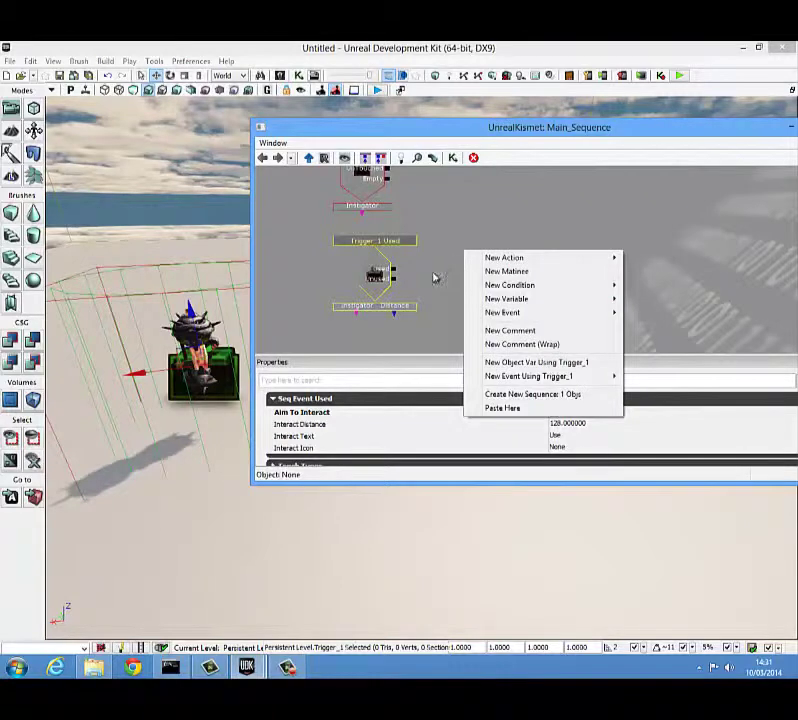
pyautogui.moveTo(505, 258)
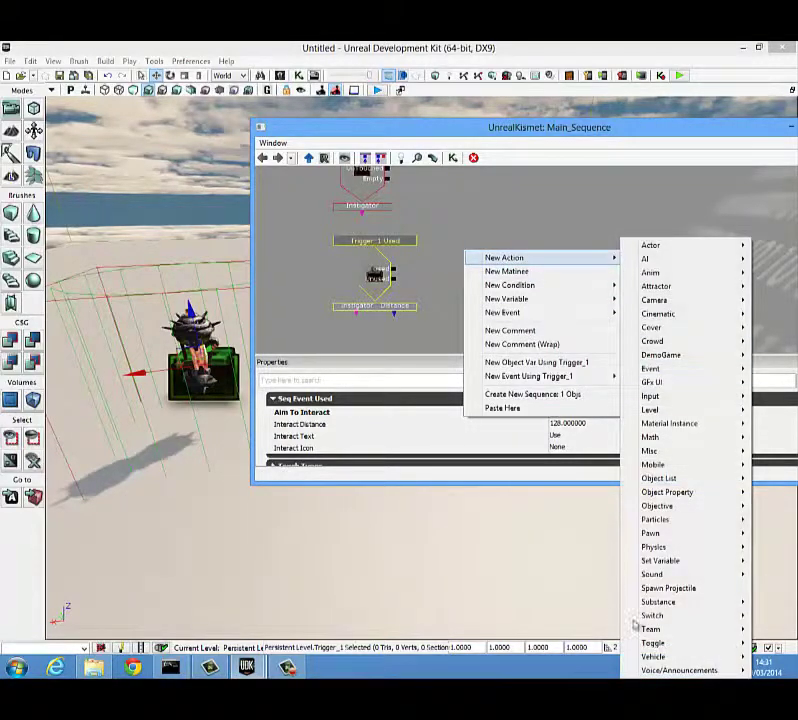
pyautogui.moveTo(652, 643)
pyautogui.click(540, 615)
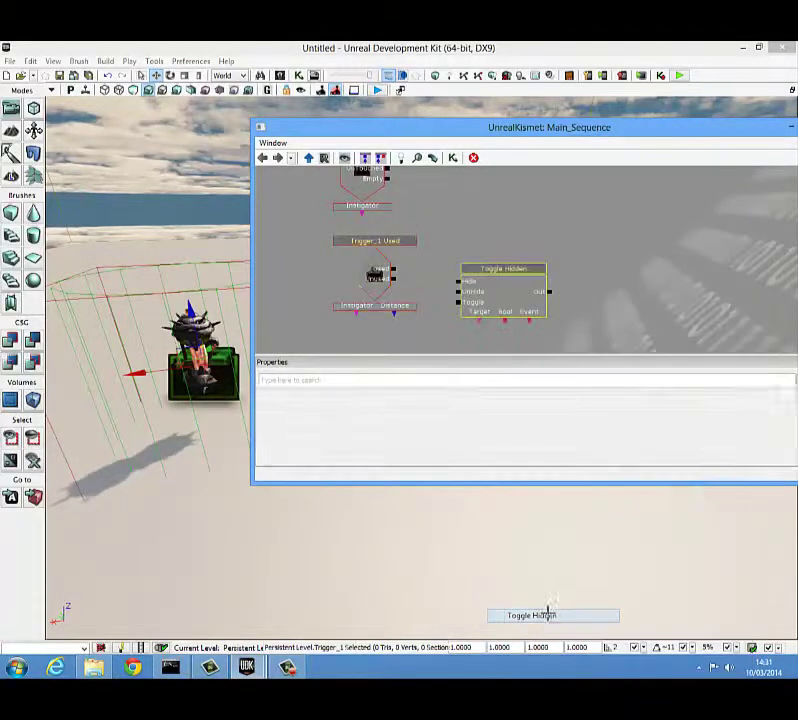
pyautogui.moveTo(491, 271); pyautogui.dragTo(482, 239)
pyautogui.moveTo(394, 270); pyautogui.dragTo(447, 272)
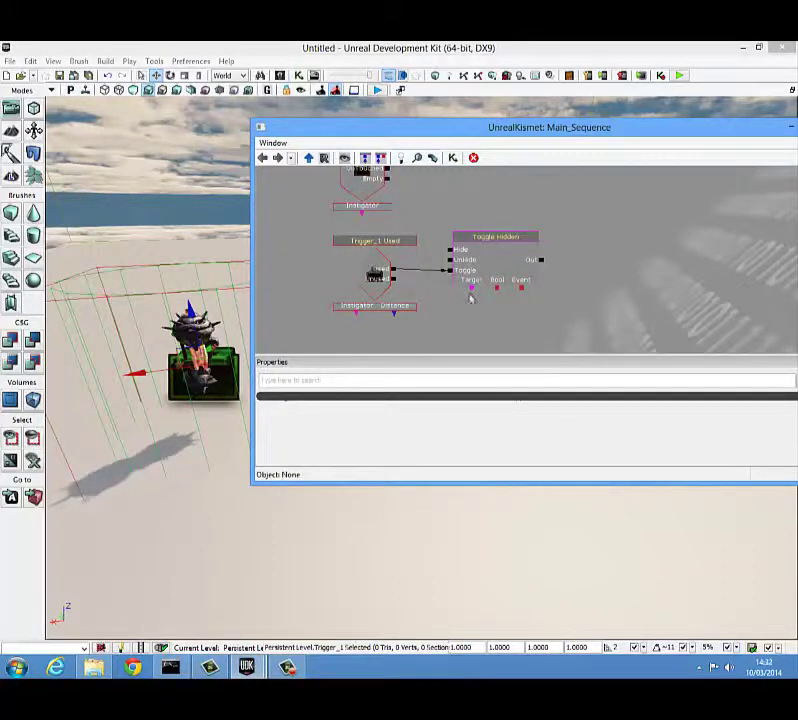
# - Create an object variable from the Berserk mesh InterpActor_1 and link it to Toggle Hidden's Target
pyautogui.click(200, 344)
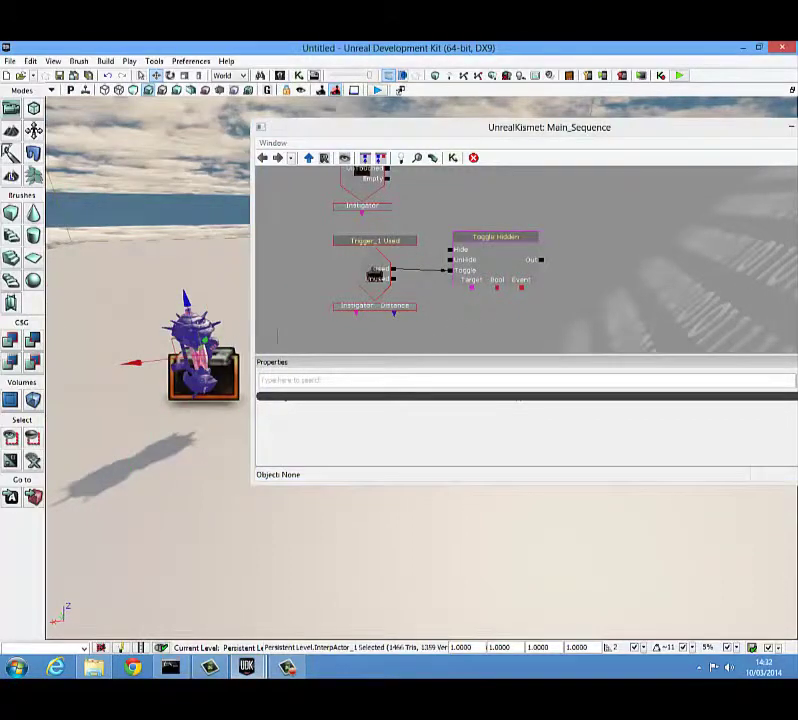
pyautogui.rightClick(475, 298)
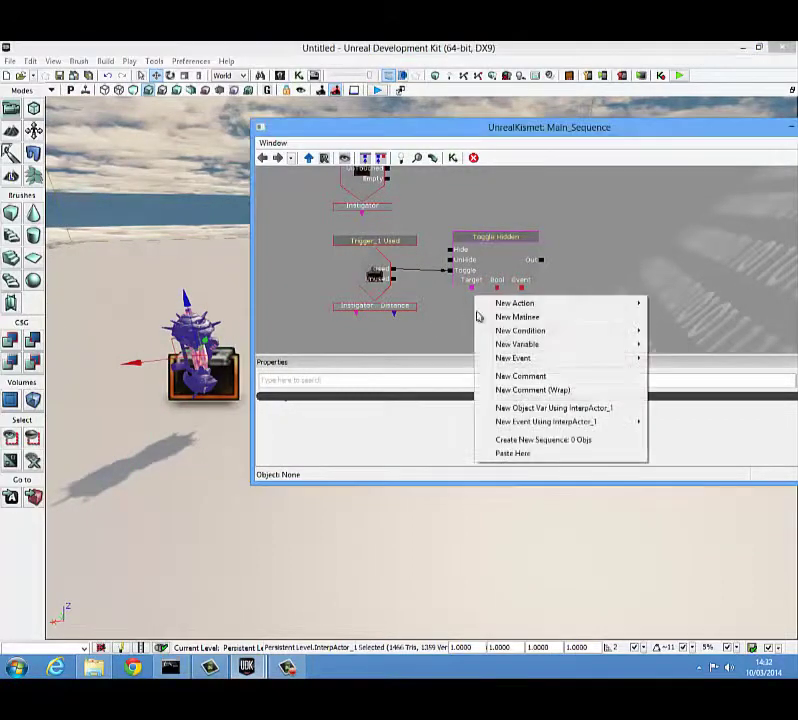
pyautogui.click(561, 408)
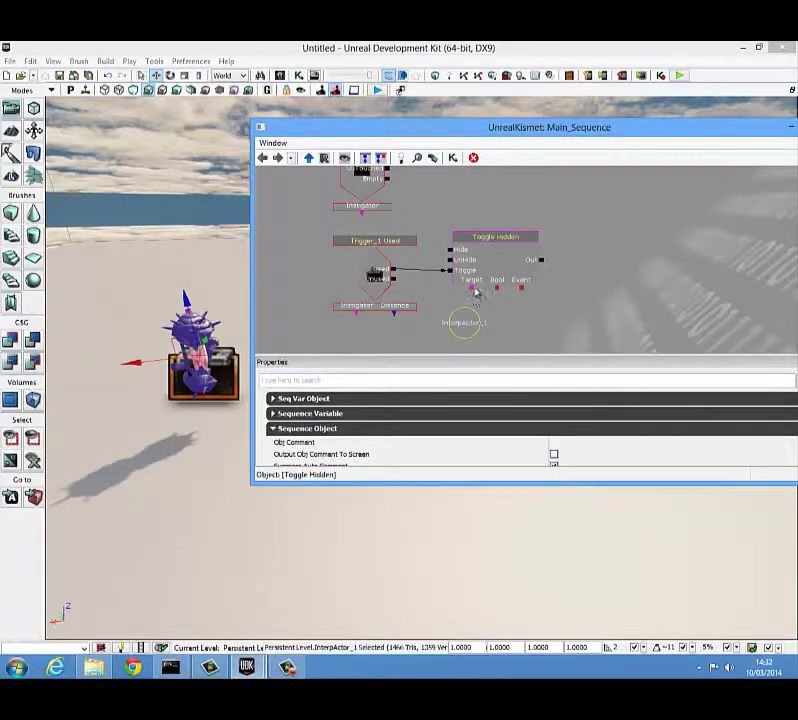
pyautogui.moveTo(473, 288); pyautogui.dragTo(468, 308)
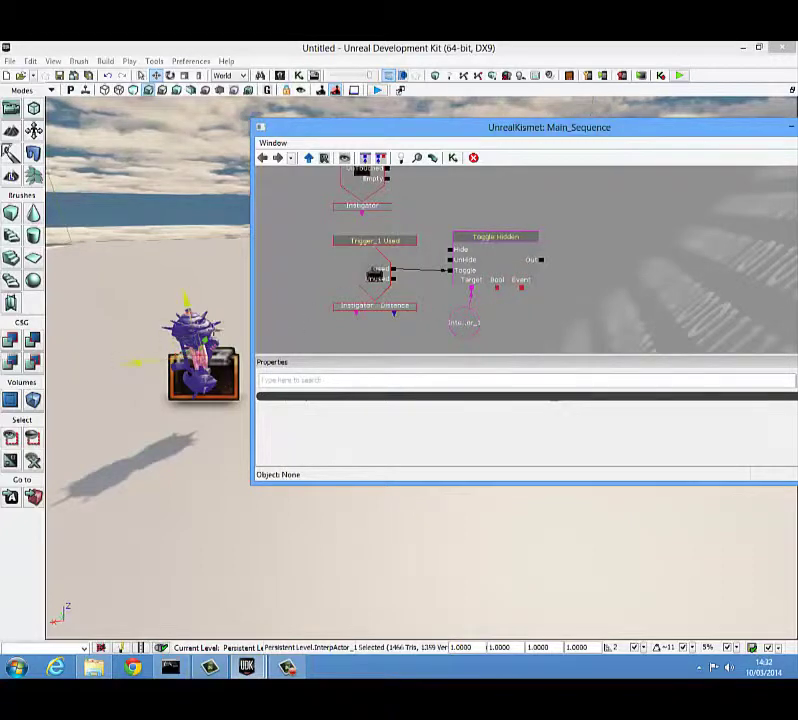
pyautogui.click(375, 241)
# - Set the level's Default Game Type to utgame and its Game Type For PIE to UTDeathmatch in the World Properties
pyautogui.moveTo(597, 137); pyautogui.dragTo(472, 136)
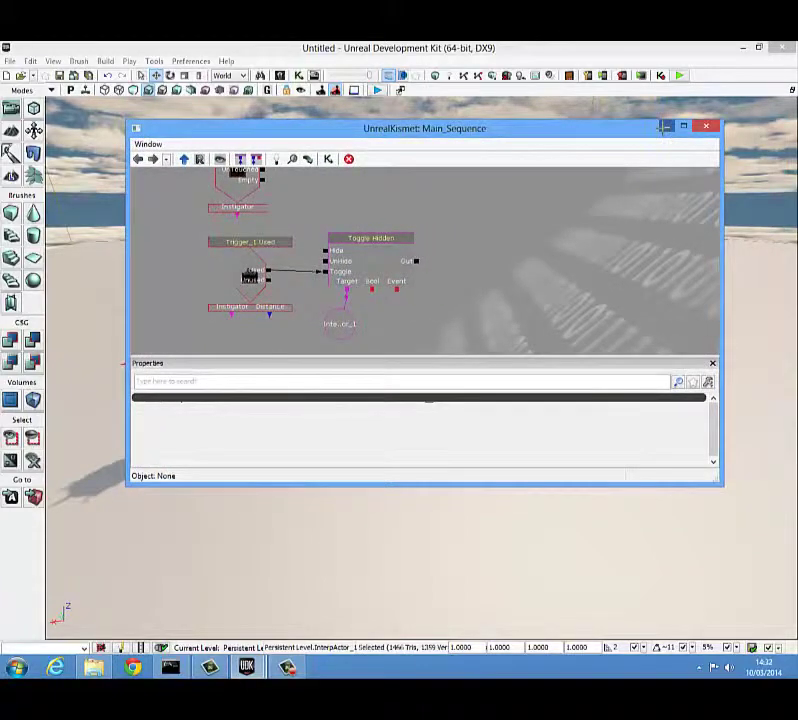
pyautogui.click(665, 127)
pyautogui.moveTo(244, 402); pyautogui.dragTo(243, 356, button='right')
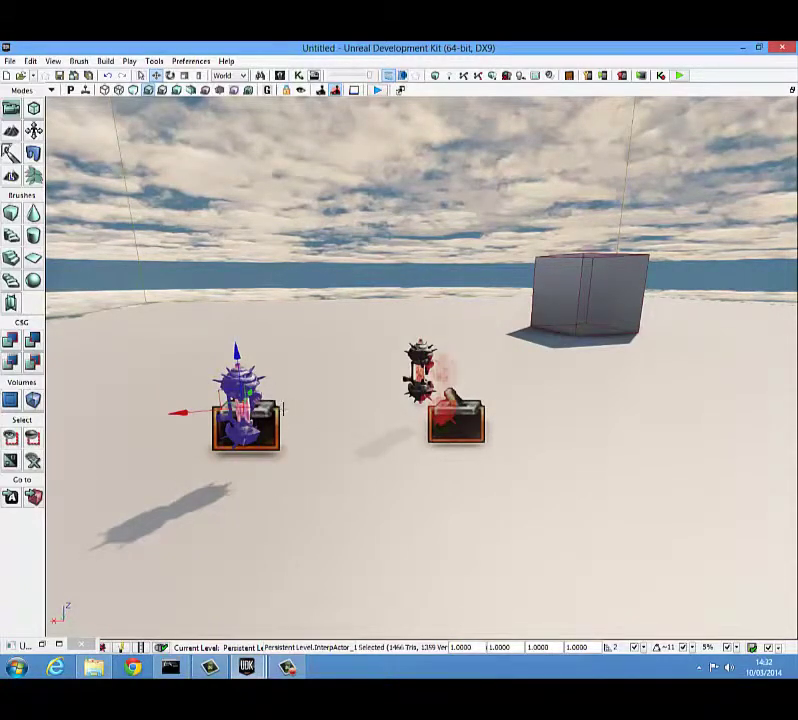
pyautogui.click(55, 62)
pyautogui.click(100, 119)
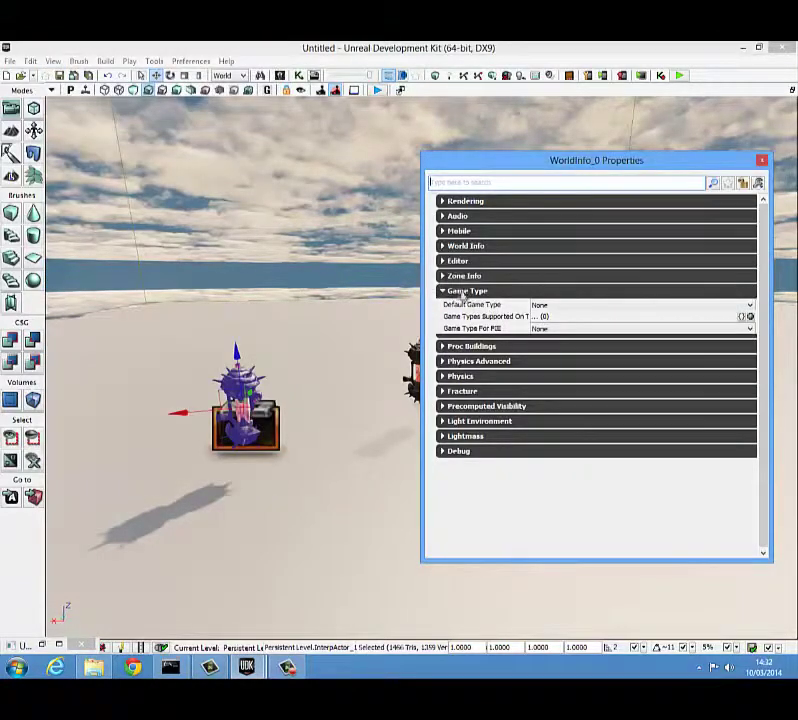
pyautogui.click(548, 305)
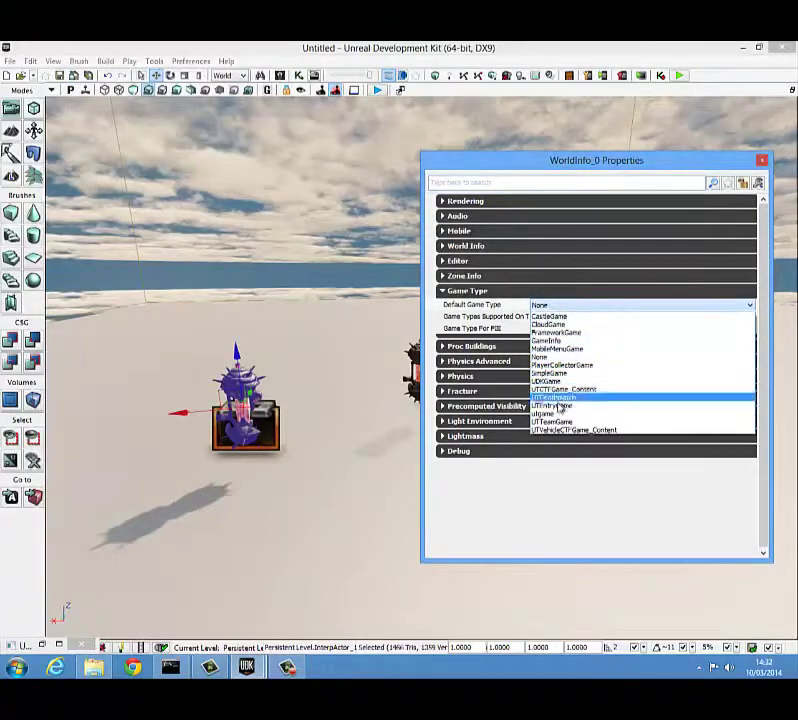
pyautogui.click(557, 413)
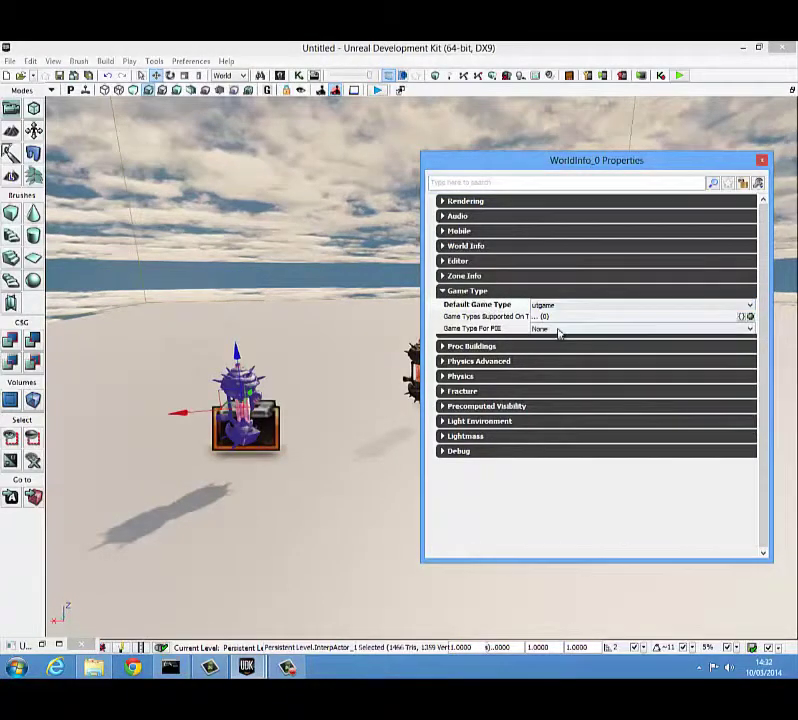
pyautogui.click(557, 329)
pyautogui.click(557, 421)
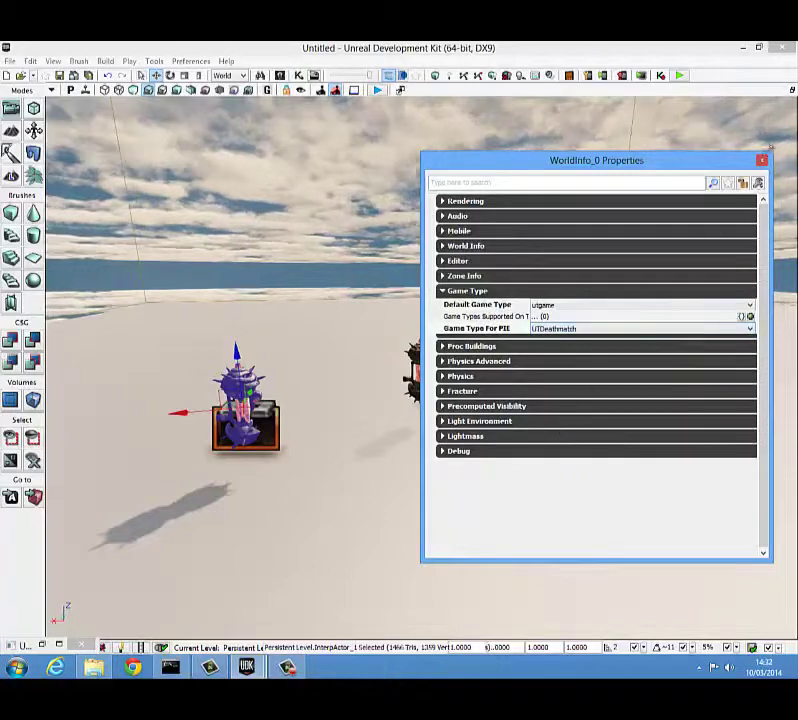
pyautogui.click(762, 161)
# - Play-test the level in the editor preview, walk through the Berserk pickup area and exit
pyautogui.click(680, 76)
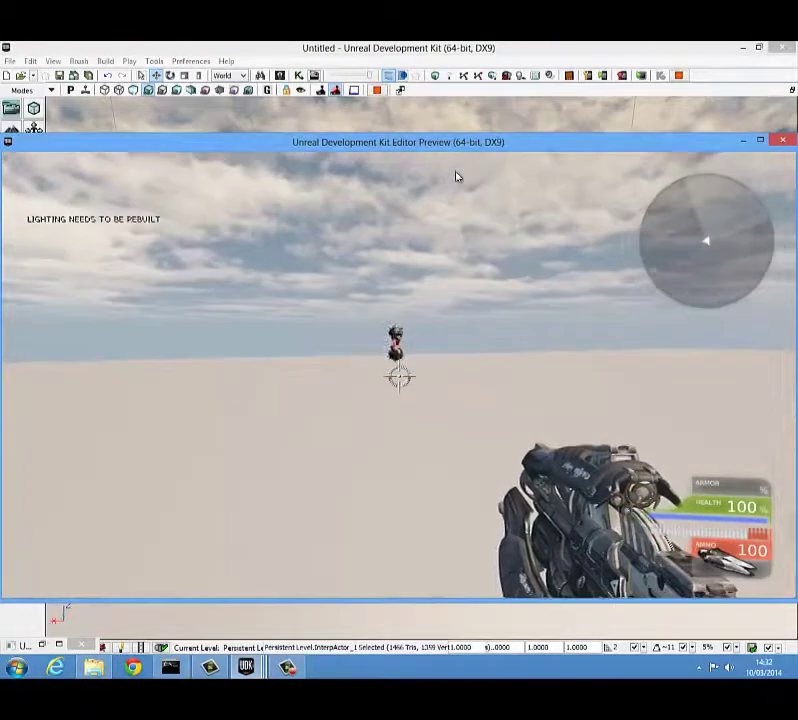
pyautogui.press('w')
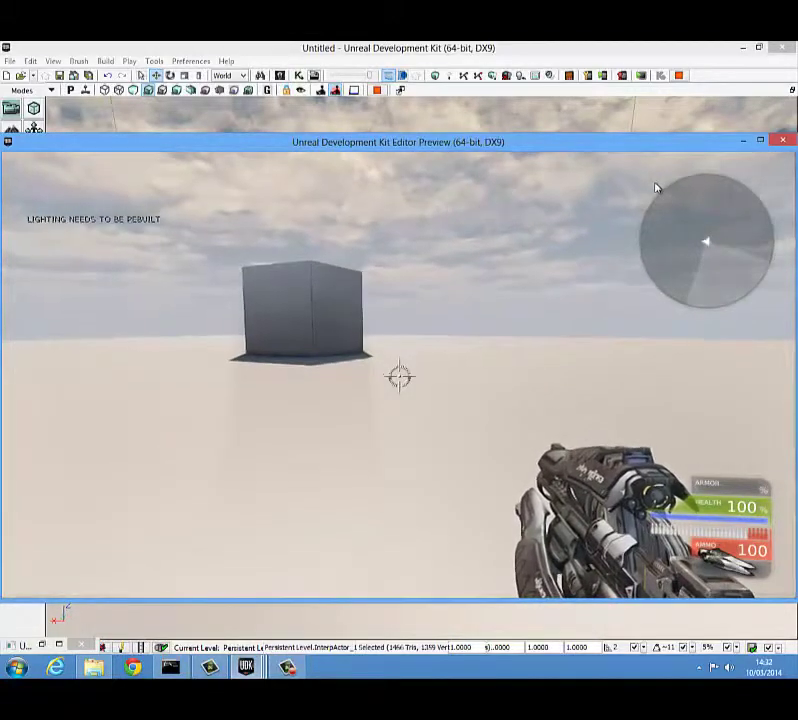
pyautogui.press('Escape')
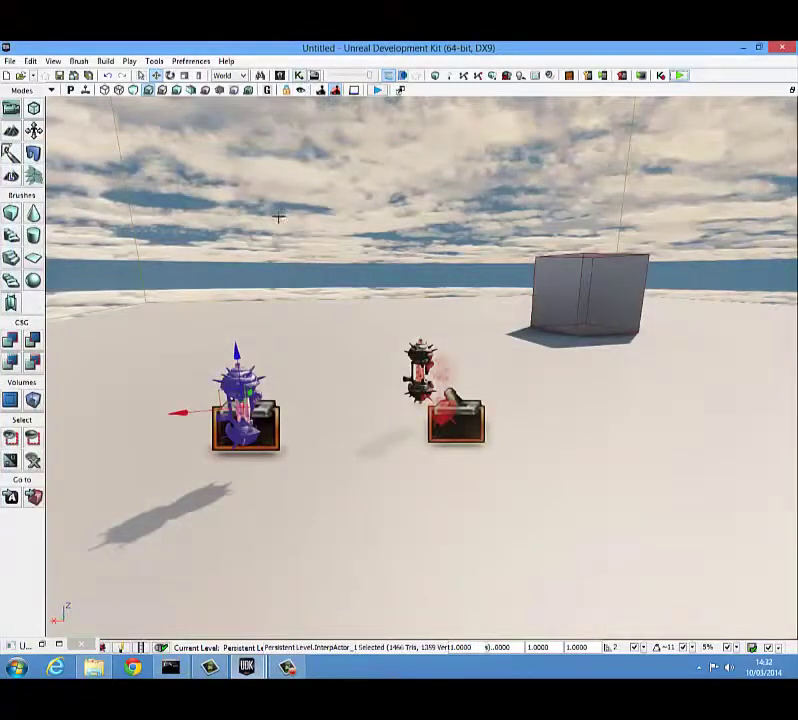
# - Create a Kismet object variable from the InterpActor_2 Berserk mesh and place it beside the Toggle Hidden action
pyautogui.click(298, 75)
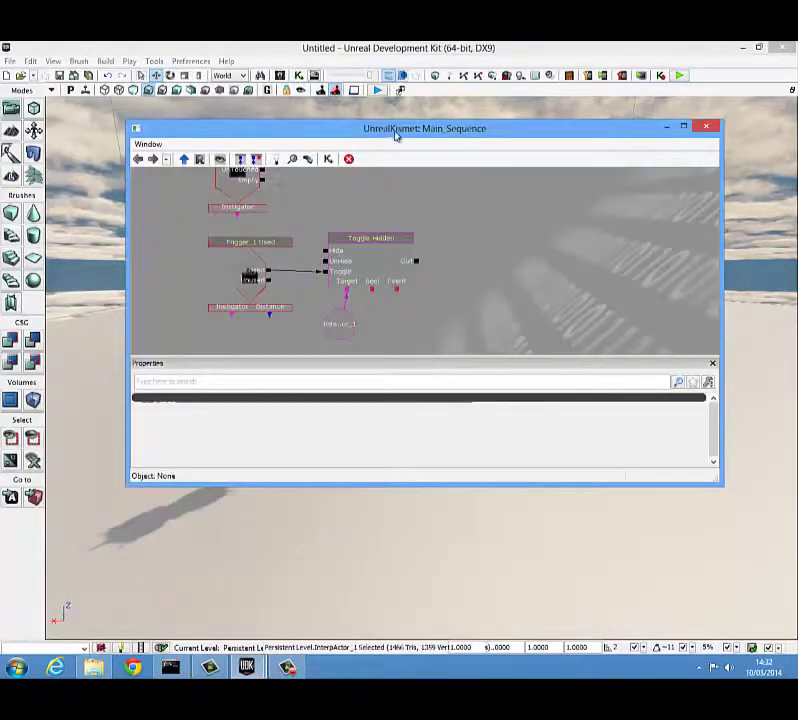
pyautogui.moveTo(396, 136); pyautogui.dragTo(573, 147)
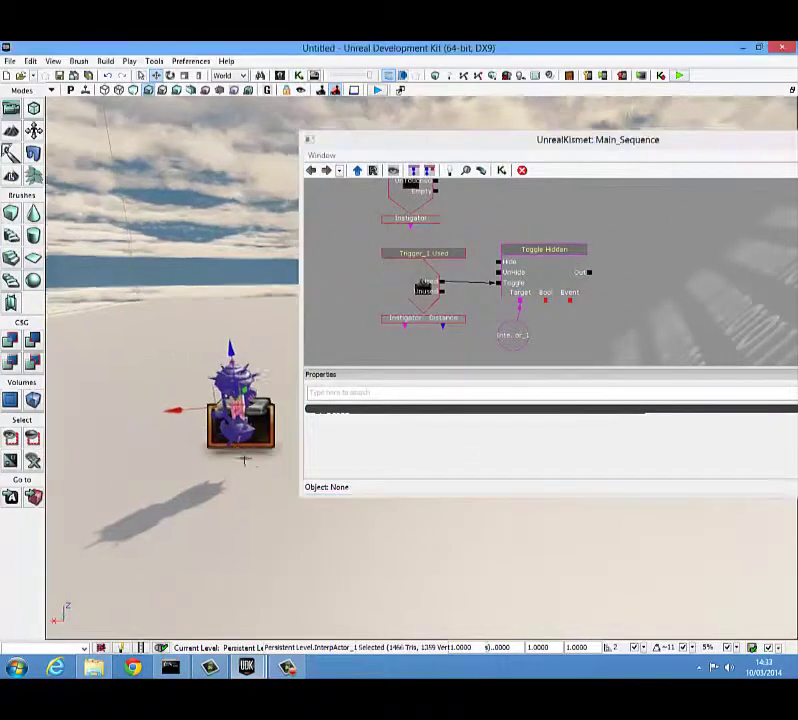
pyautogui.moveTo(244, 460); pyautogui.dragTo(240, 449, button='right')
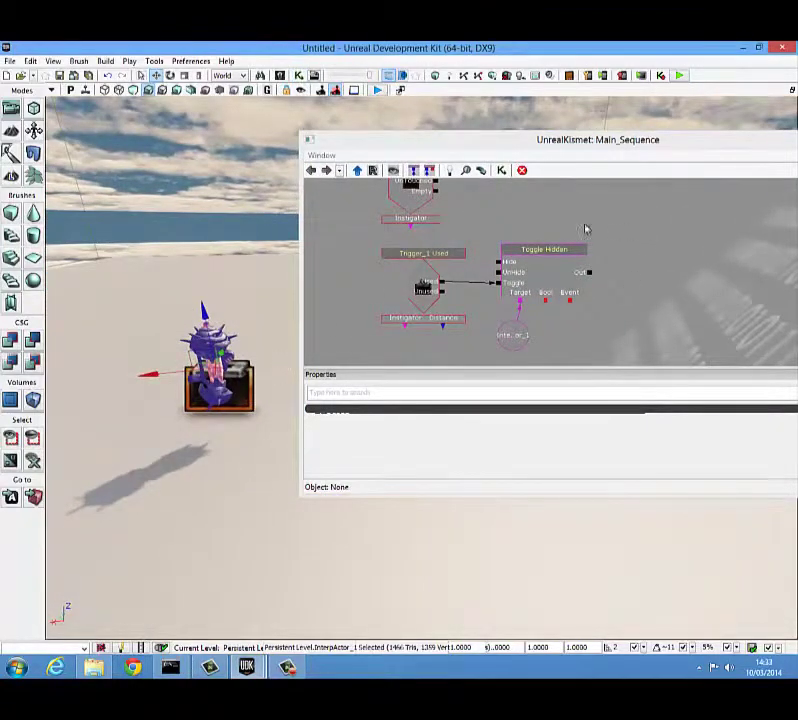
pyautogui.click(201, 357)
pyautogui.moveTo(249, 397); pyautogui.dragTo(222, 382, button='right')
pyautogui.click(240, 354)
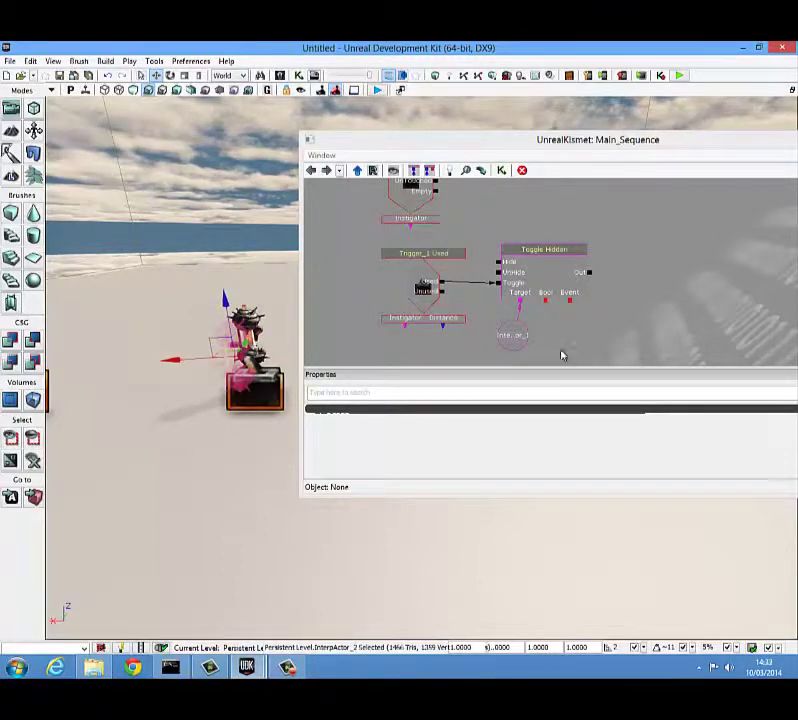
pyautogui.moveTo(561, 353); pyautogui.dragTo(510, 322)
pyautogui.rightClick(628, 312)
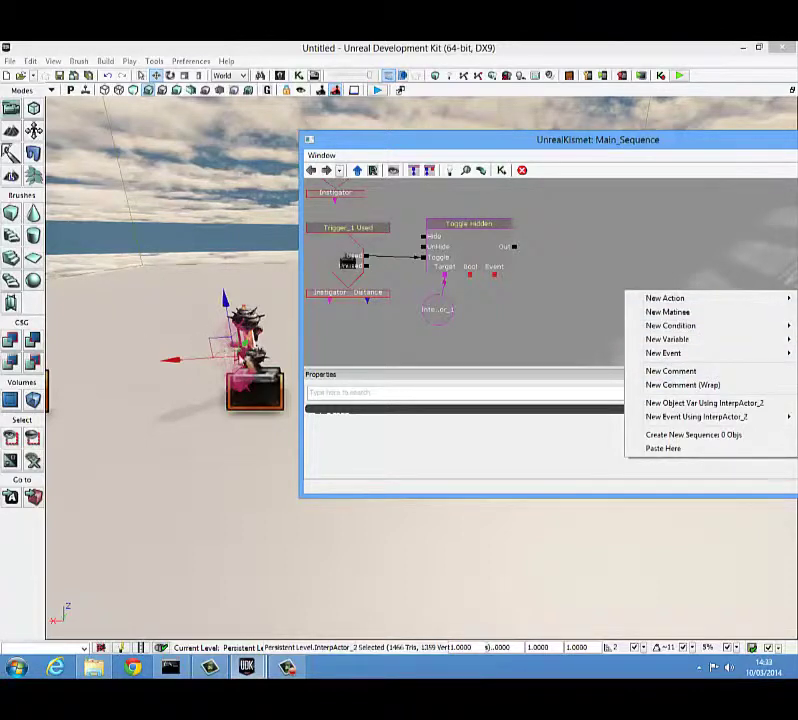
pyautogui.click(680, 403)
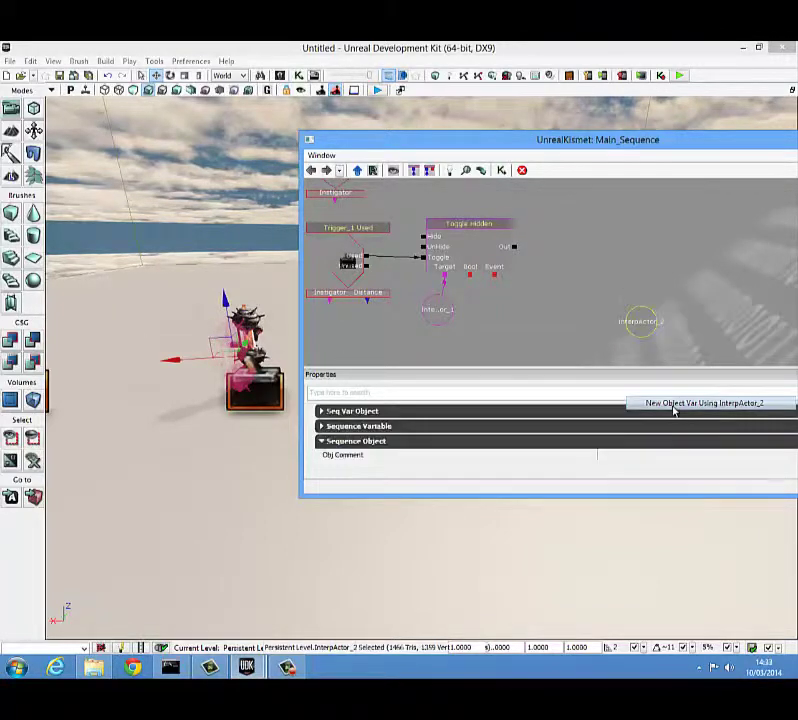
pyautogui.moveTo(650, 333); pyautogui.dragTo(674, 329)
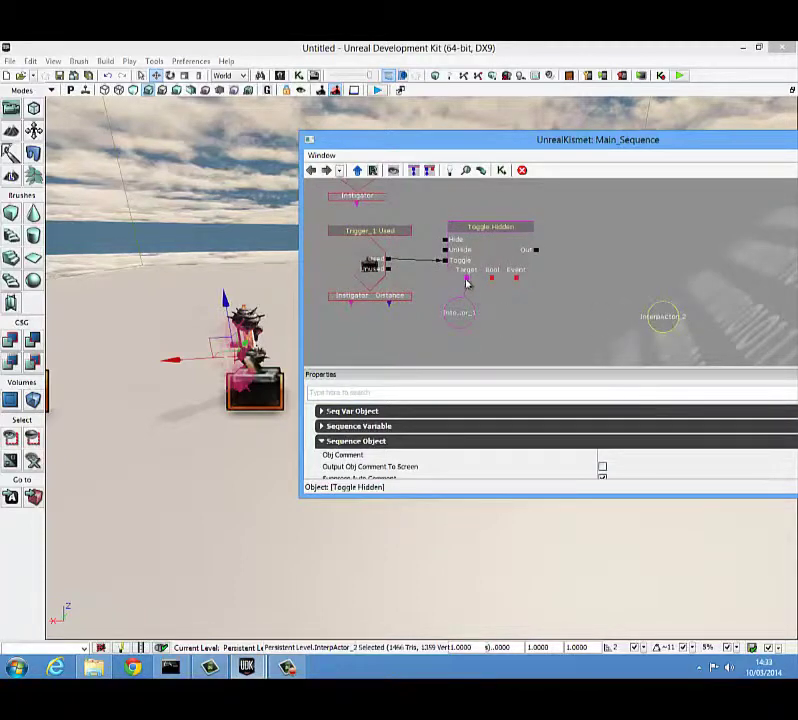
# - Link Toggle Hidden's Target to the InterpActor_2 variable as well and shift that variable slightly upwards
pyautogui.moveTo(468, 285); pyautogui.dragTo(475, 291)
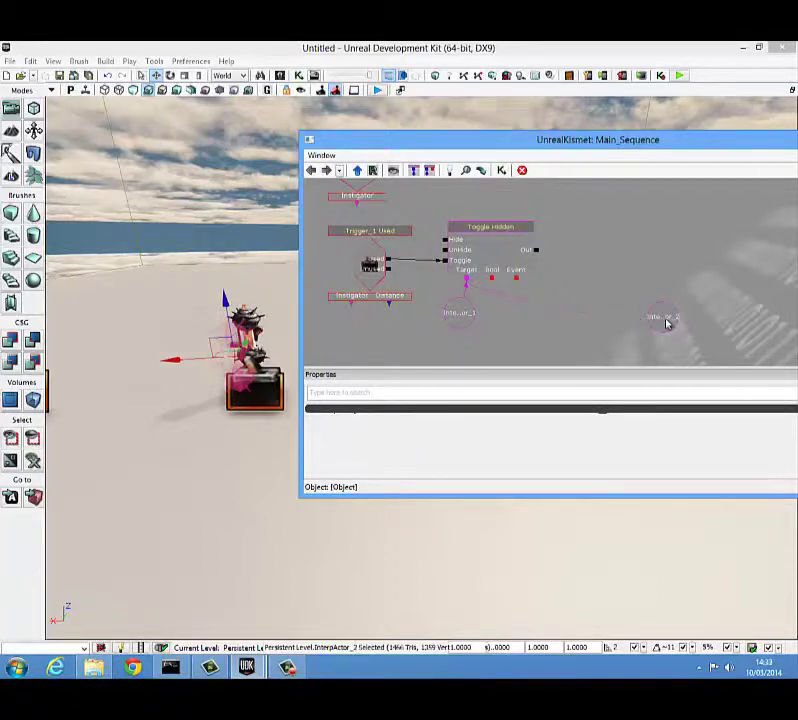
pyautogui.moveTo(667, 323); pyautogui.dragTo(664, 318)
pyautogui.click(452, 250)
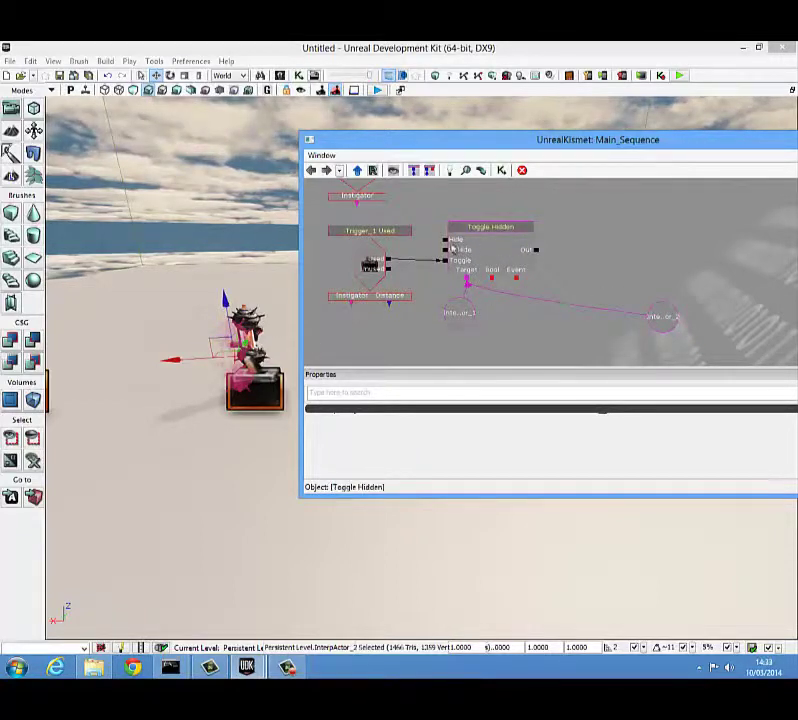
pyautogui.click(415, 256)
pyautogui.moveTo(148, 347); pyautogui.dragTo(118, 372)
pyautogui.moveTo(235, 381); pyautogui.dragTo(237, 321)
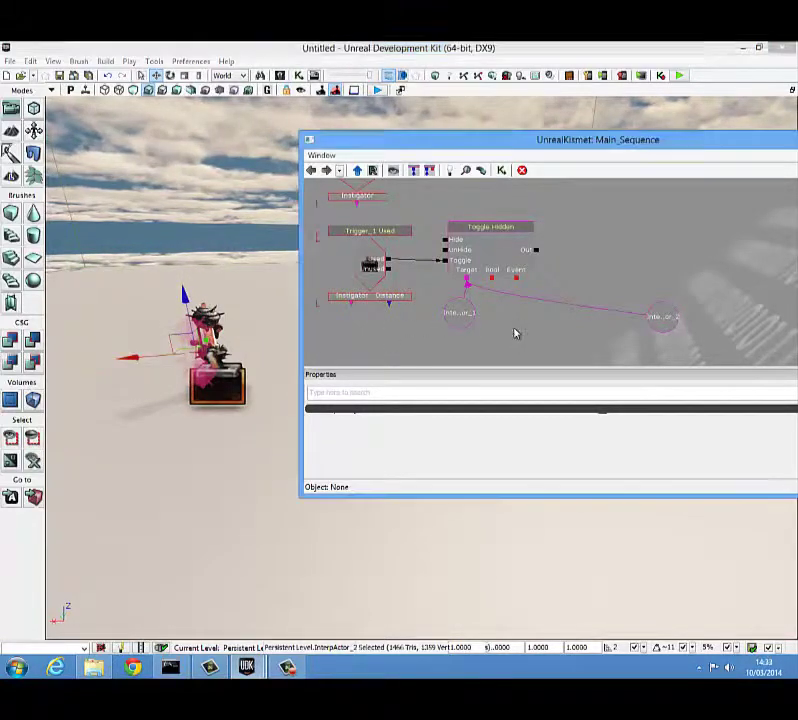
pyautogui.moveTo(515, 331); pyautogui.dragTo(458, 334)
pyautogui.click(616, 321)
pyautogui.keyDown('ctrl'); pyautogui.moveTo(616, 321); pyautogui.dragTo(637, 292); pyautogui.keyUp('ctrl')
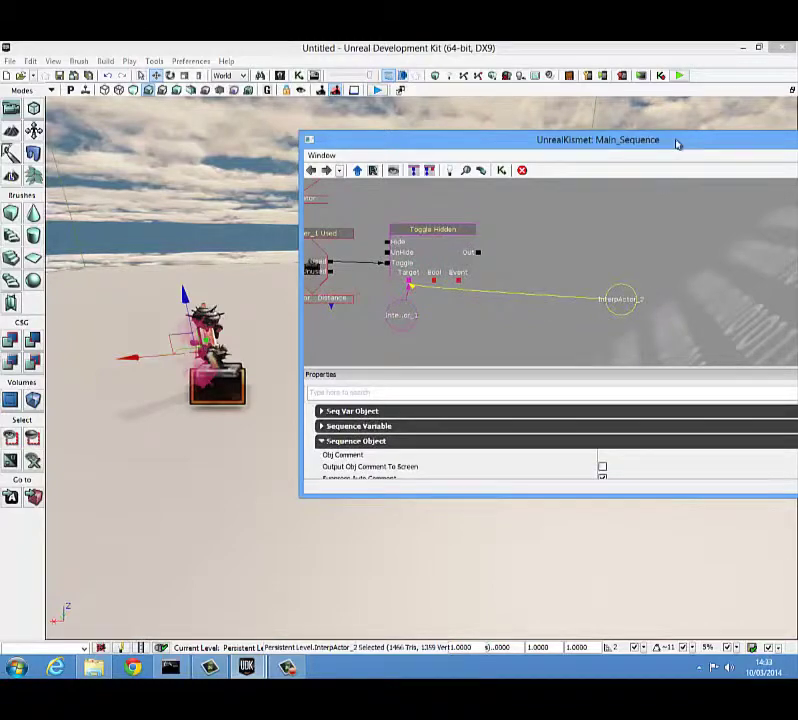
# - Play-test the level, walk up to the Berserk pickup, use it when prompted and exit the preview
pyautogui.moveTo(677, 142); pyautogui.dragTo(562, 142)
pyautogui.click(761, 136)
pyautogui.click(682, 75)
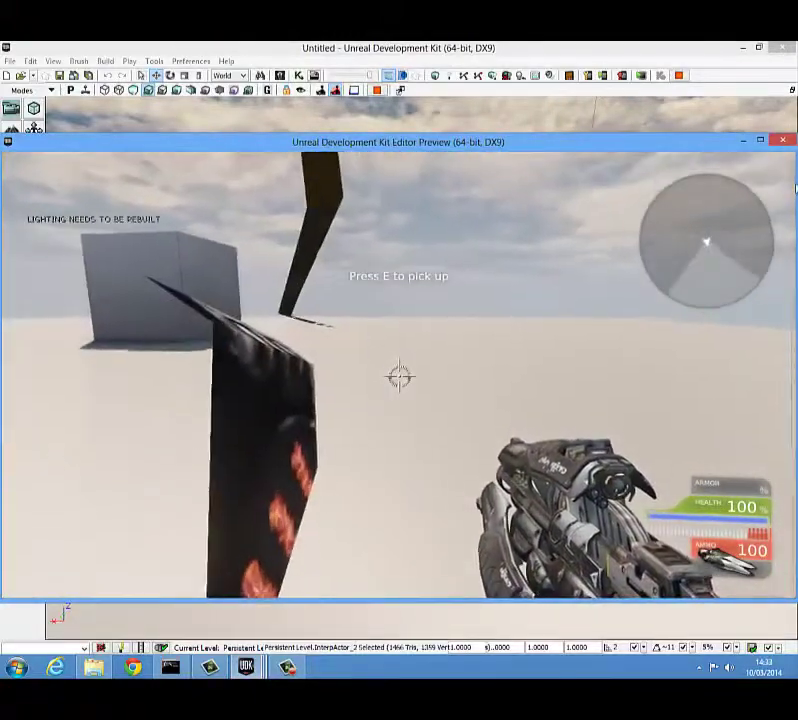
pyautogui.press('s')
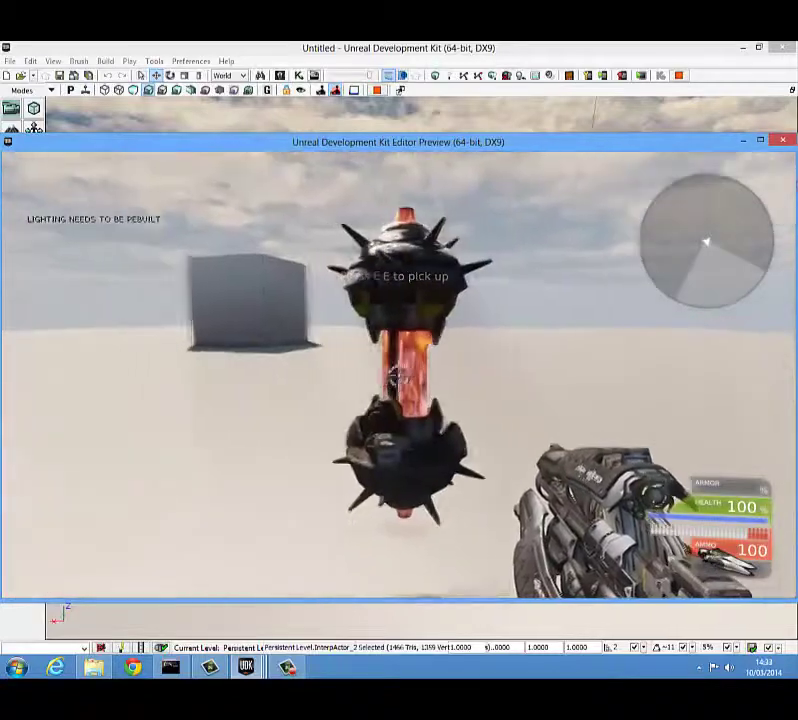
pyautogui.press('w')
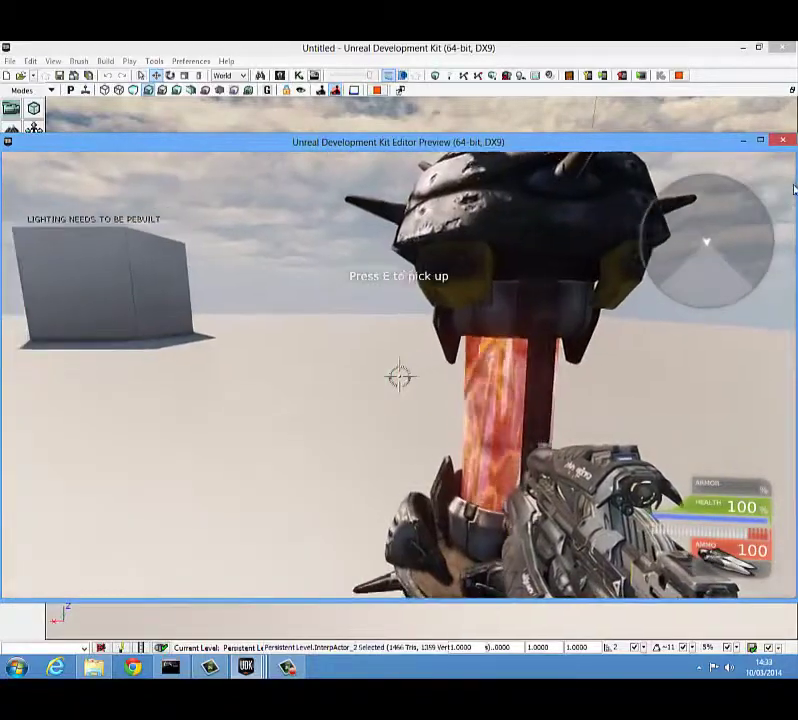
pyautogui.press('e')
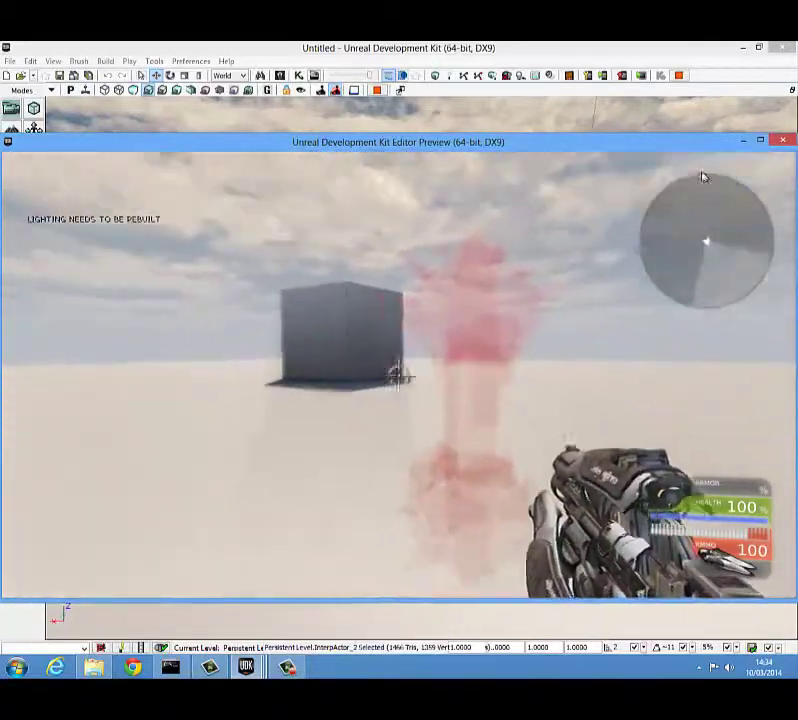
pyautogui.press('Escape')
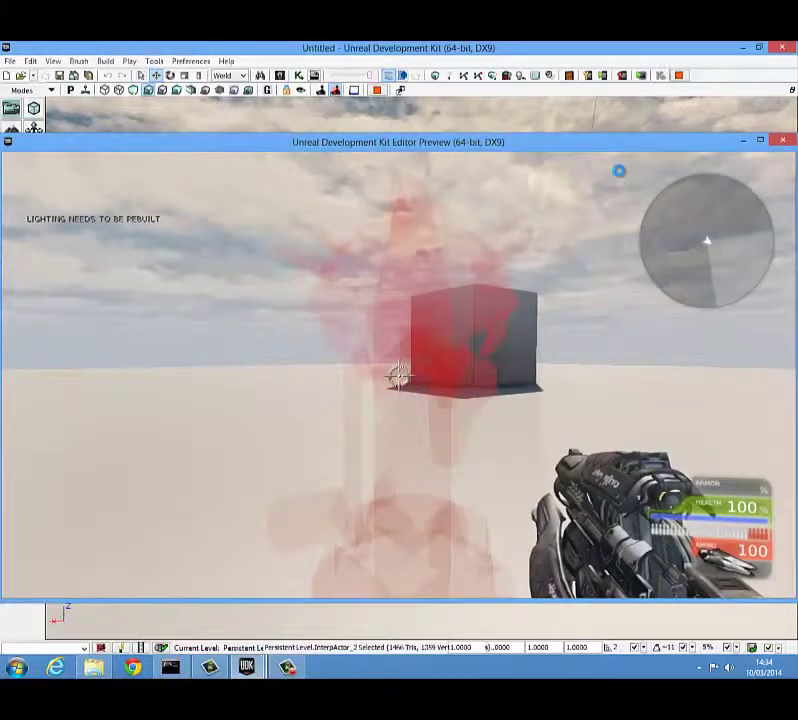
pyautogui.press('Escape')
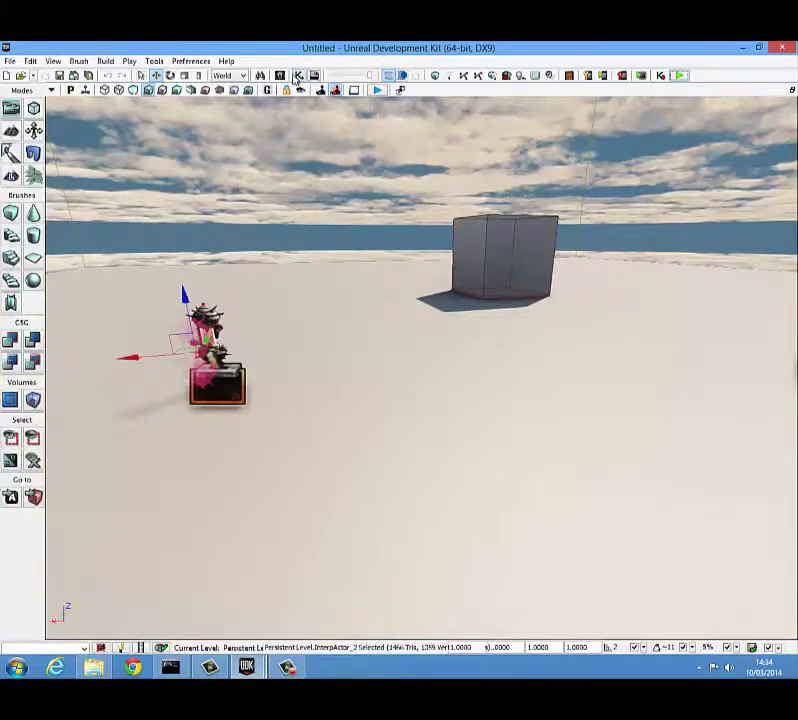
# - Add a Touch event in Kismet for Trigger_0, the trigger at the other Berserk pickup
pyautogui.click(298, 76)
pyautogui.moveTo(461, 280); pyautogui.dragTo(500, 294)
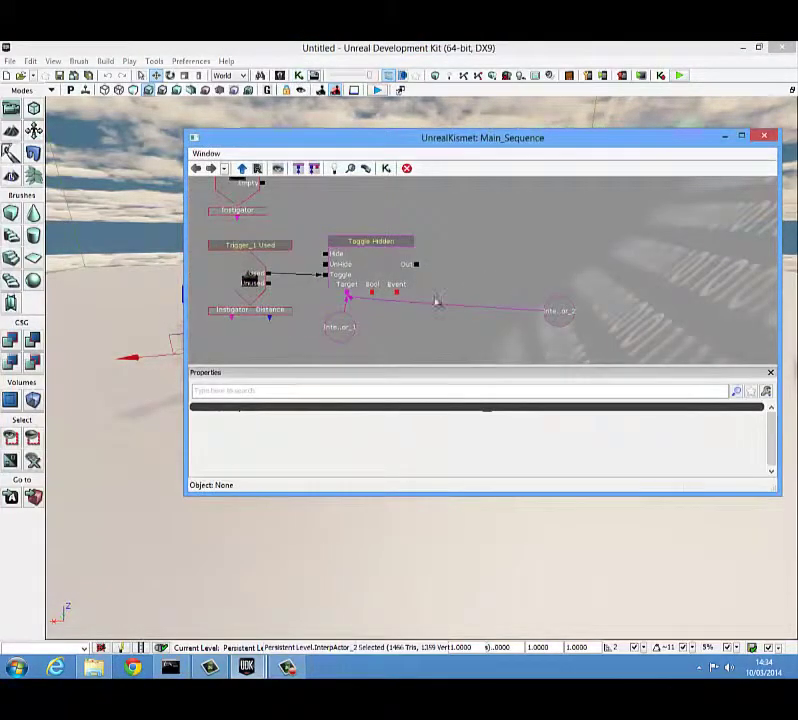
pyautogui.moveTo(150, 402); pyautogui.dragTo(133, 427)
pyautogui.click(145, 403)
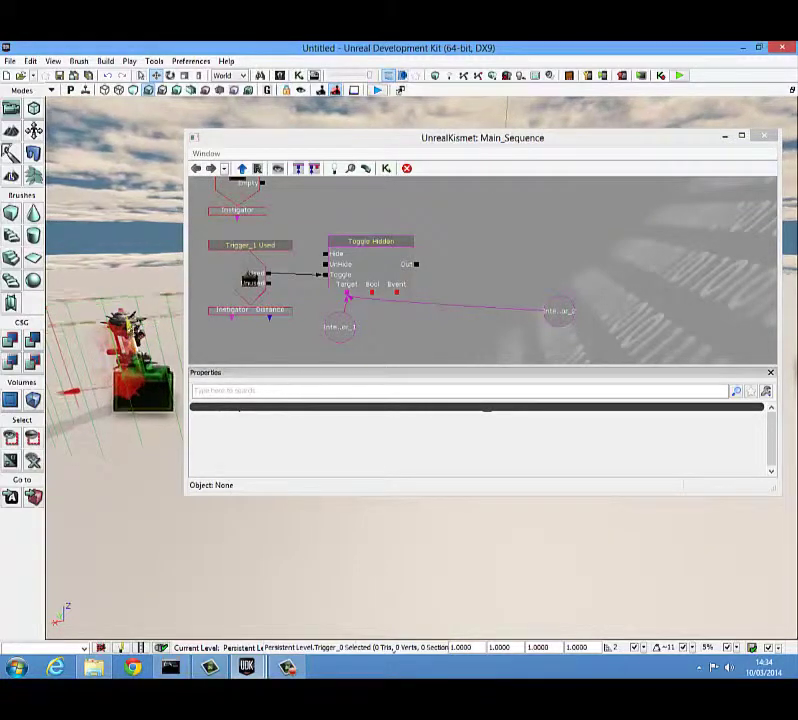
pyautogui.moveTo(570, 311); pyautogui.dragTo(483, 339)
pyautogui.scroll(-3, 540, 308)
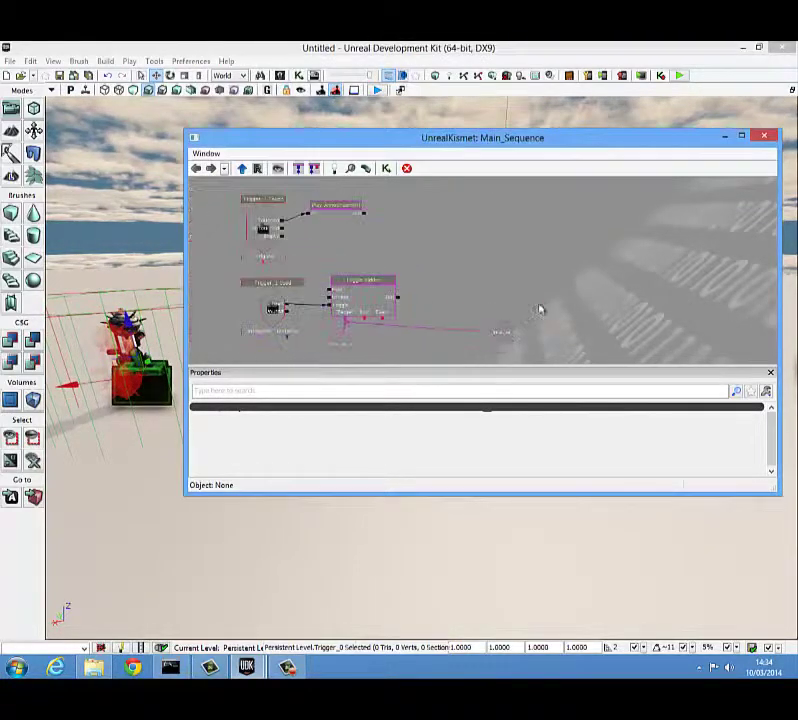
pyautogui.moveTo(572, 298); pyautogui.dragTo(516, 298)
pyautogui.rightClick(544, 233)
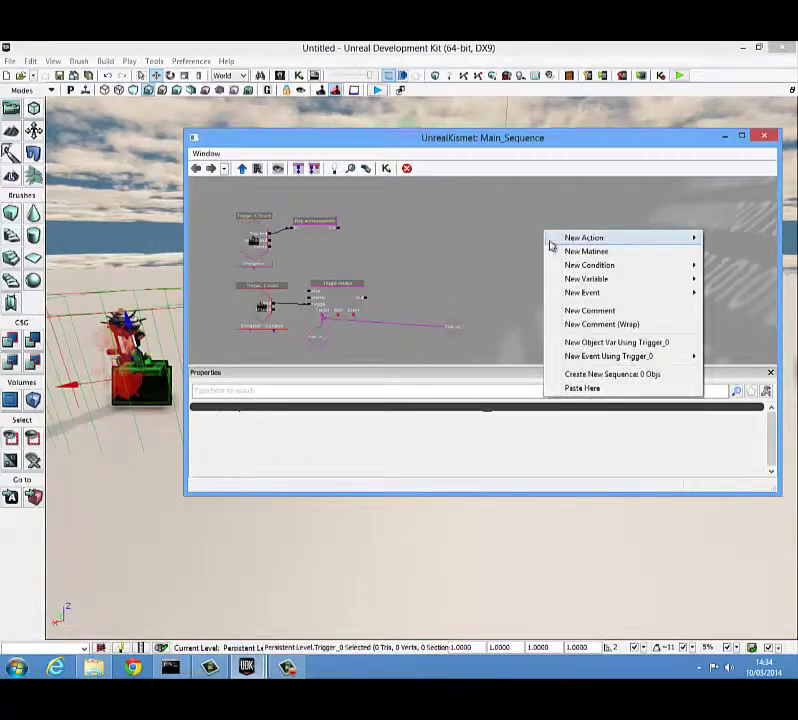
pyautogui.moveTo(587, 364)
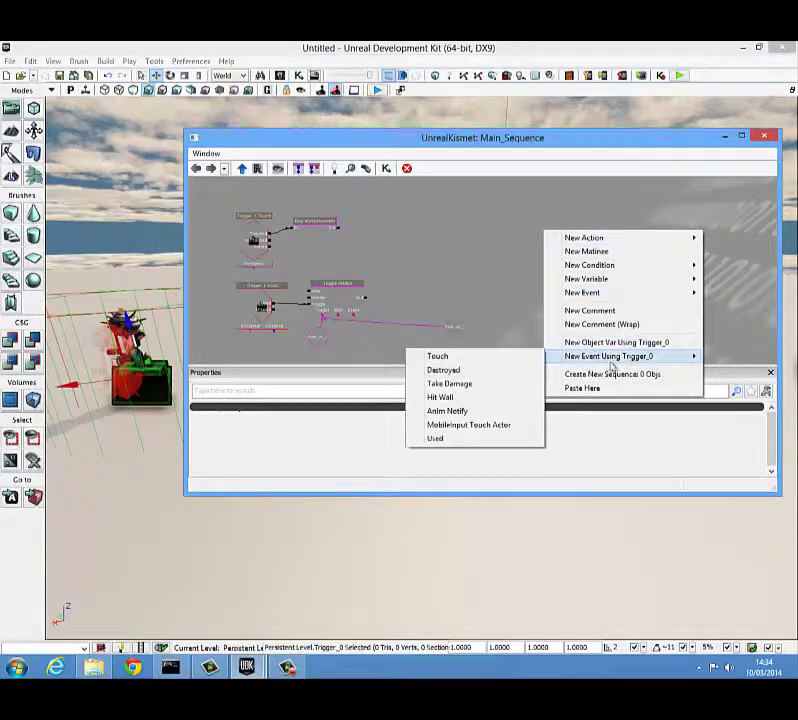
pyautogui.click(532, 358)
# - Add a Used event for Trigger_0 below its Touch event
pyautogui.rightClick(562, 308)
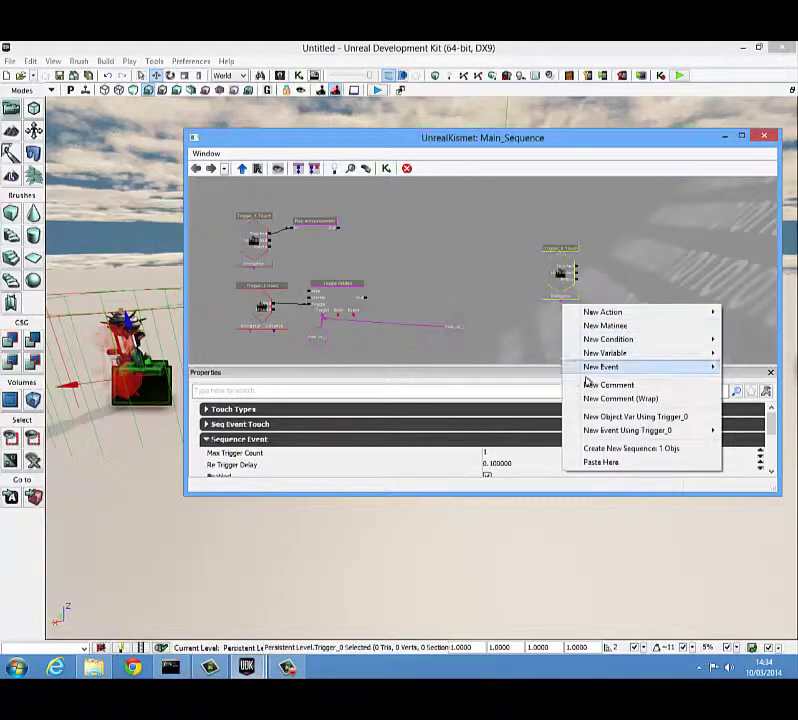
pyautogui.moveTo(603, 440)
pyautogui.click(458, 513)
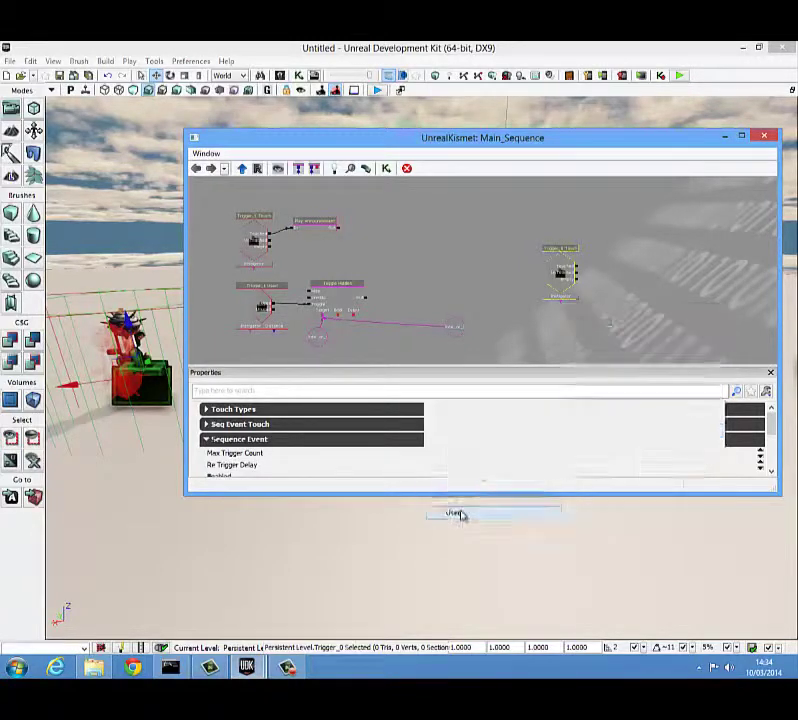
# - Arrange the Trigger_0 Used and Touch events side by side in open space, clear of the Trigger_1 nodes
pyautogui.keyDown('ctrl'); pyautogui.moveTo(563, 251); pyautogui.dragTo(655, 232); pyautogui.keyUp('ctrl')
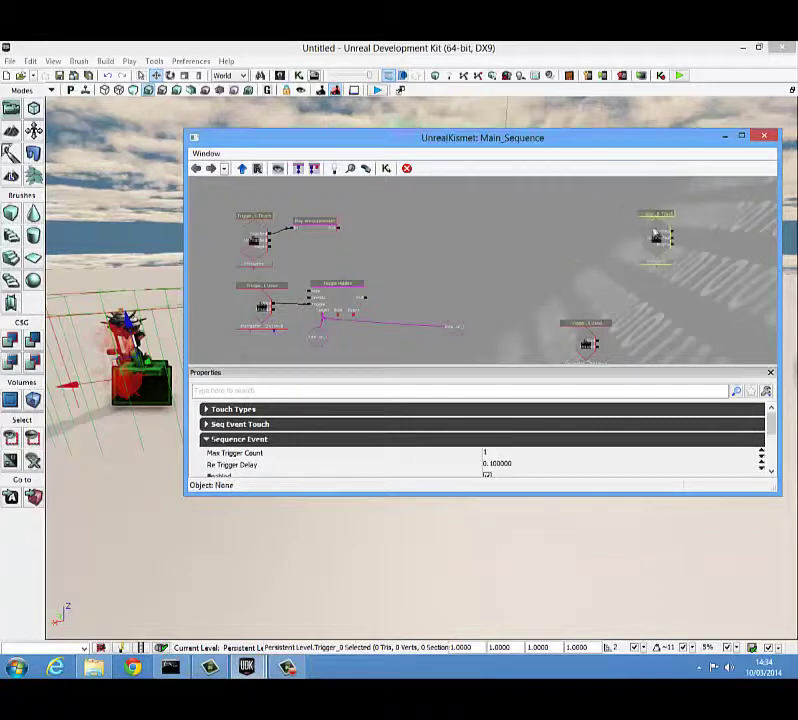
pyautogui.keyDown('ctrl'); pyautogui.moveTo(584, 338); pyautogui.dragTo(519, 199); pyautogui.keyUp('ctrl')
pyautogui.moveTo(540, 239); pyautogui.dragTo(582, 306)
pyautogui.click(487, 423)
pyautogui.click(654, 268)
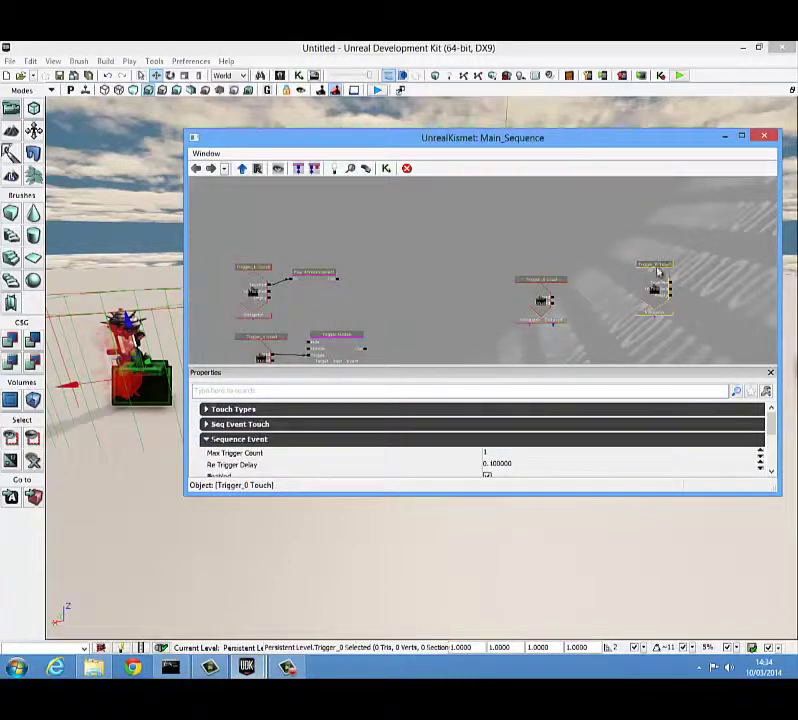
# - Set the Max Trigger Count of the Trigger_0 Touch event to 0
pyautogui.click(490, 455)
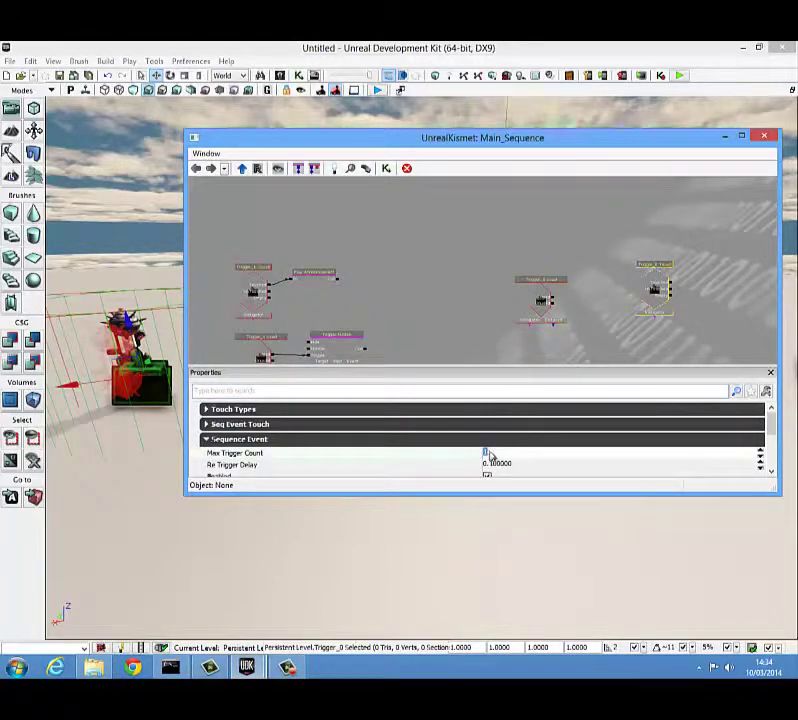
pyautogui.write('0')
# - Disable both Trigger_0 events, Used and Touch, by turning off their Enabled option
pyautogui.moveTo(541, 288); pyautogui.dragTo(521, 275)
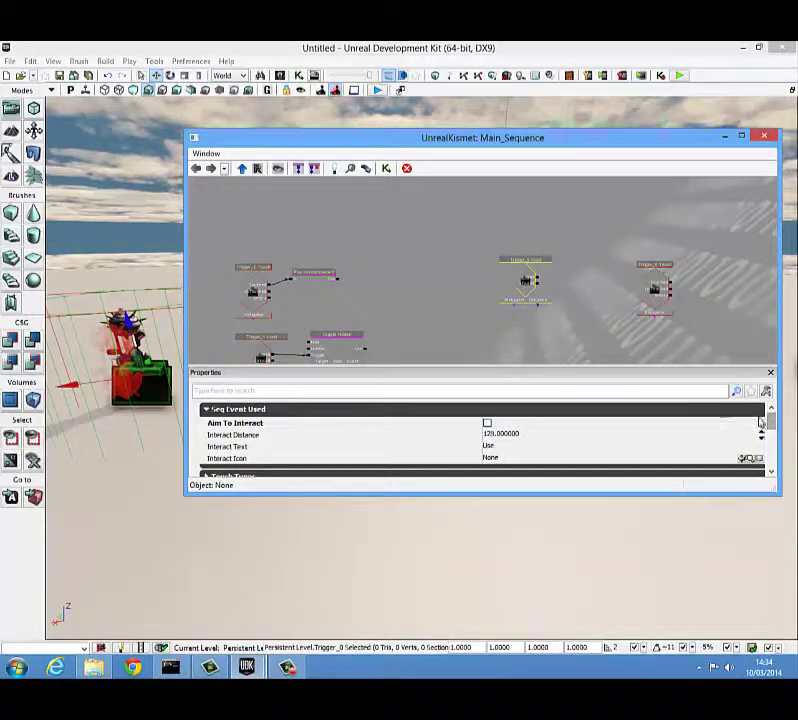
pyautogui.moveTo(771, 413); pyautogui.dragTo(772, 445)
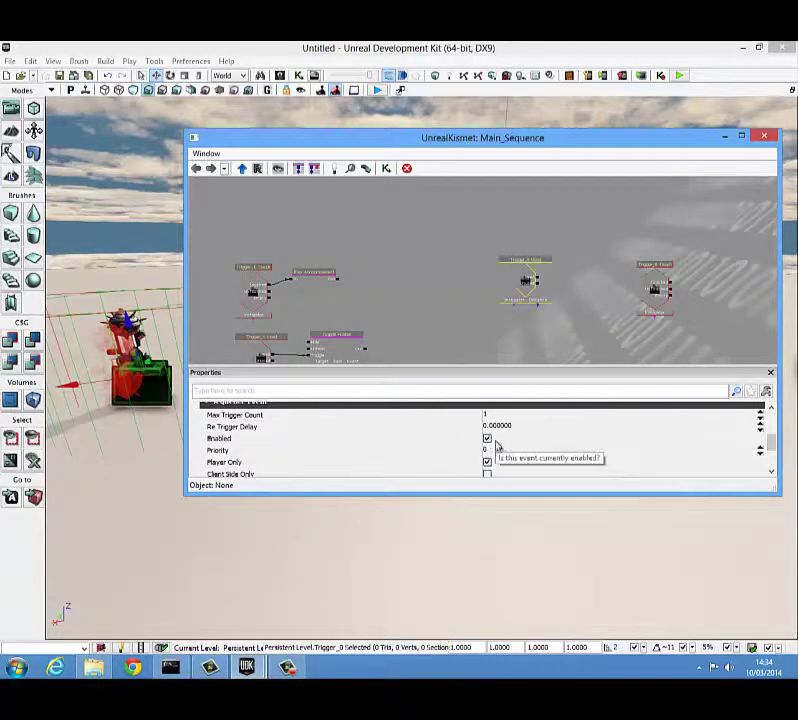
pyautogui.click(487, 438)
pyautogui.click(658, 267)
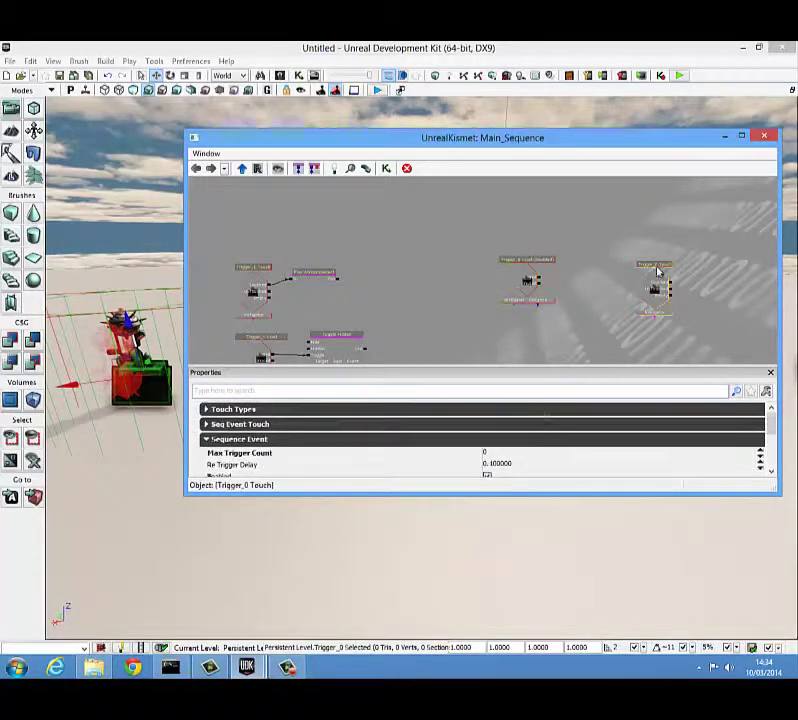
pyautogui.moveTo(772, 425); pyautogui.dragTo(775, 429)
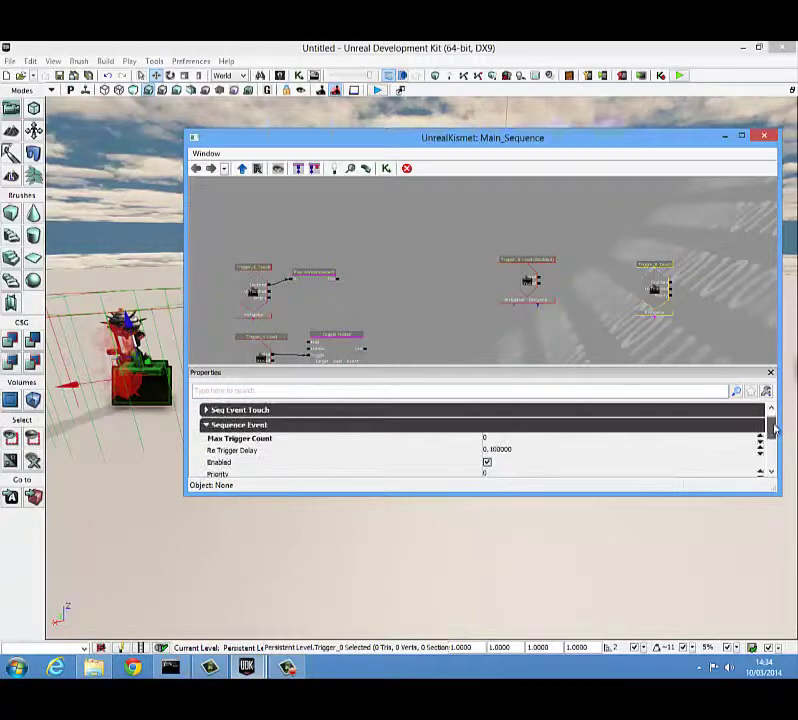
pyautogui.click(487, 462)
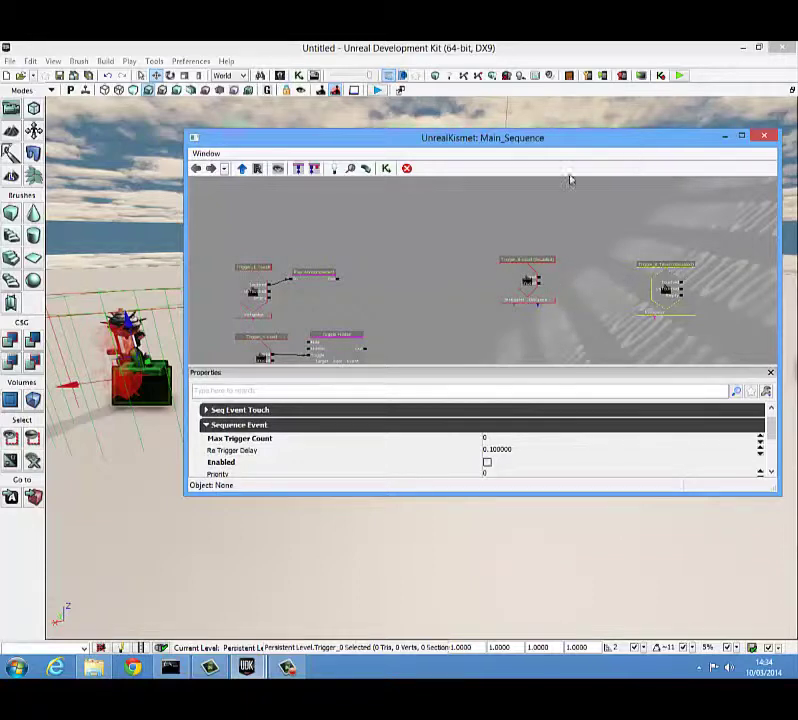
pyautogui.moveTo(504, 276); pyautogui.dragTo(550, 272)
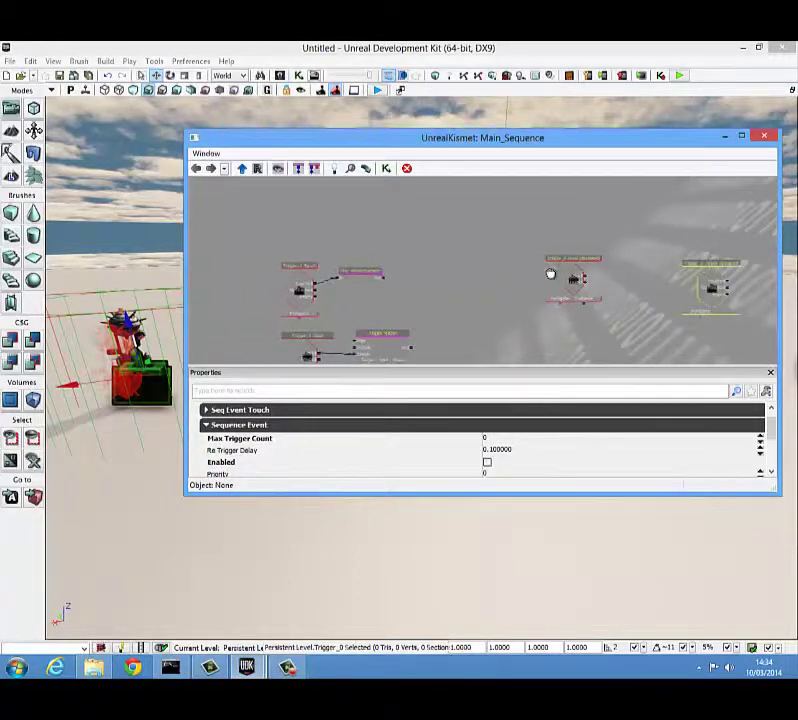
pyautogui.moveTo(378, 272); pyautogui.dragTo(396, 233)
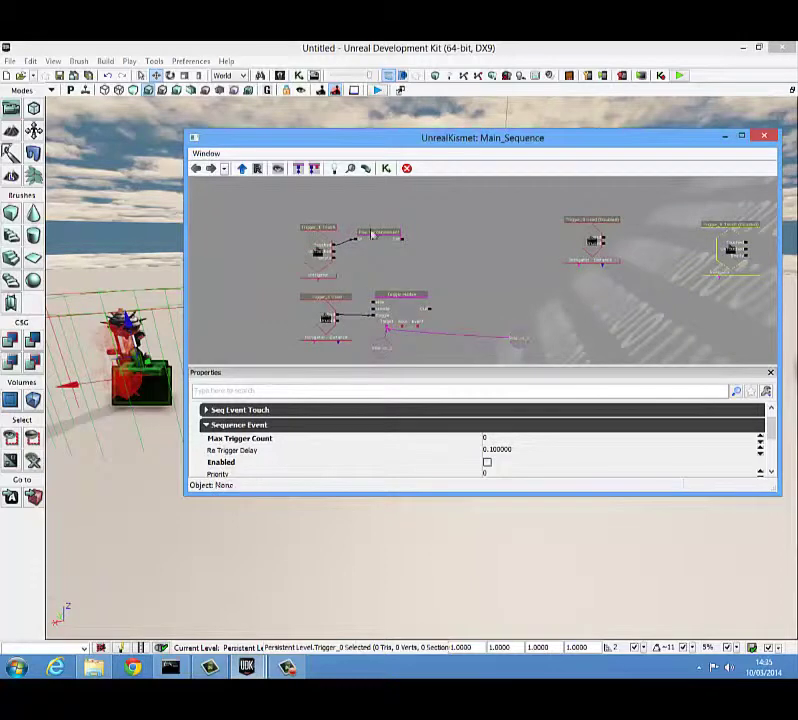
pyautogui.moveTo(488, 271); pyautogui.dragTo(461, 268)
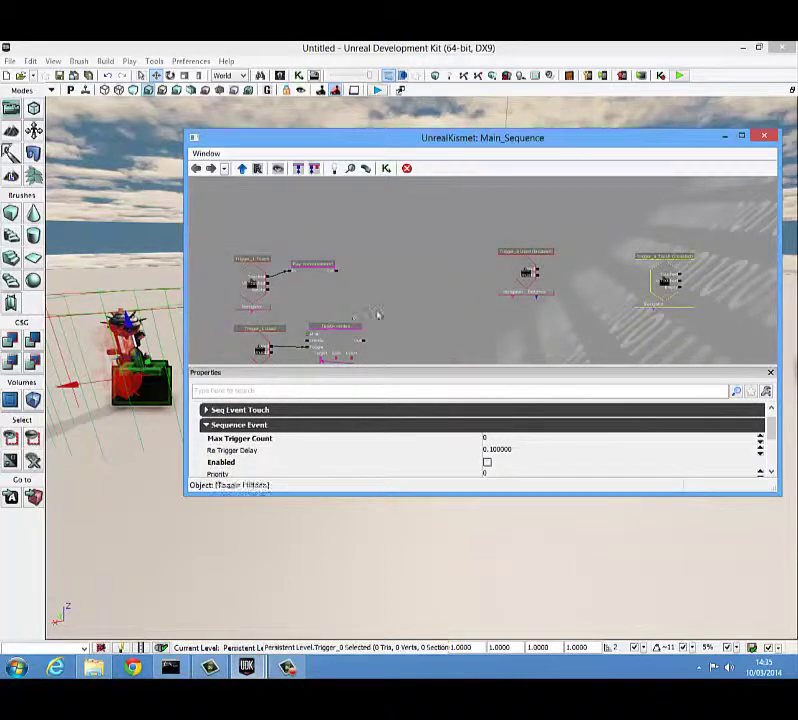
pyautogui.moveTo(564, 237); pyautogui.dragTo(532, 264)
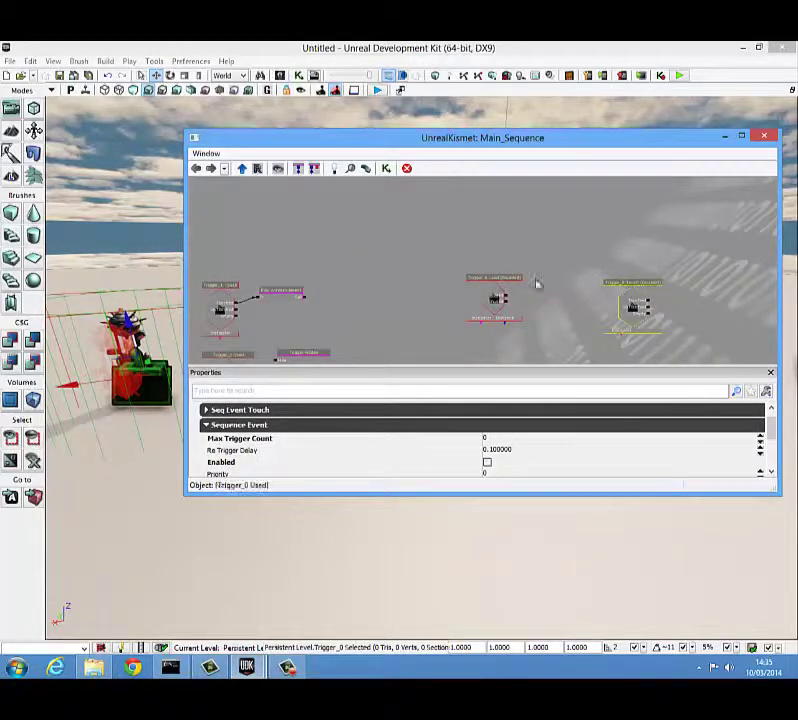
pyautogui.moveTo(393, 295); pyautogui.dragTo(483, 296)
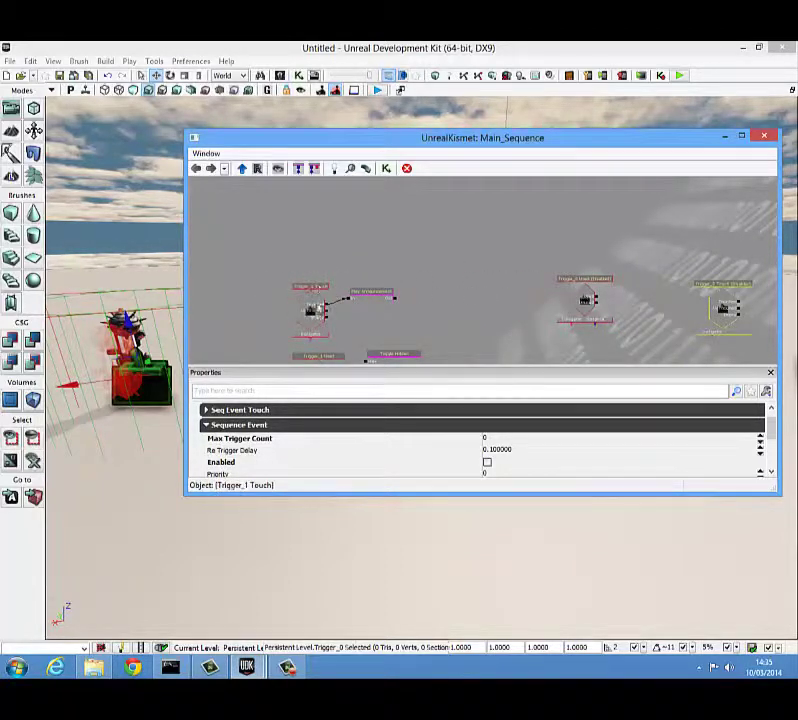
pyautogui.moveTo(98, 345); pyautogui.dragTo(146, 356)
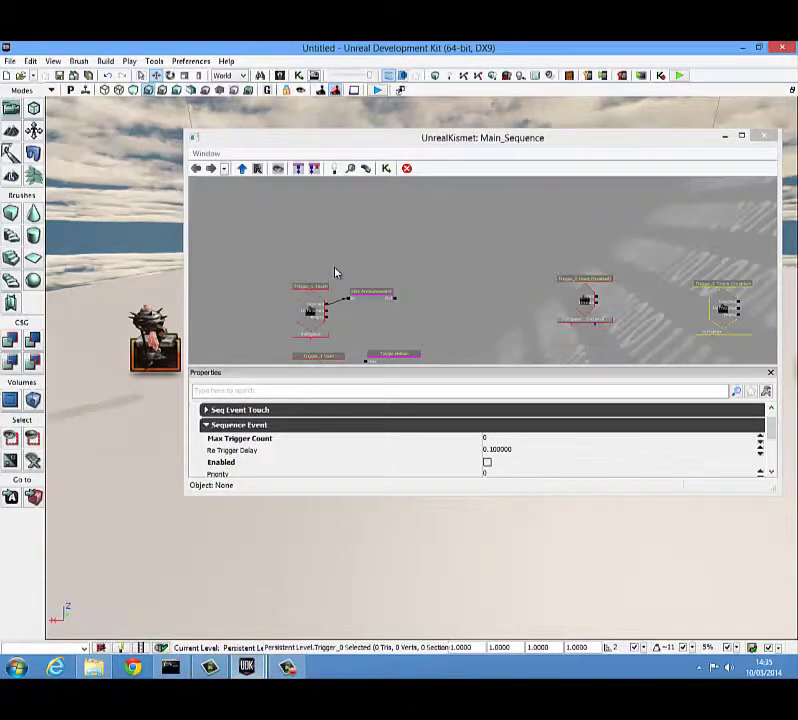
# - Add a Toggle action in Kismet and place it above the Trigger_1 nodes
pyautogui.rightClick(451, 240)
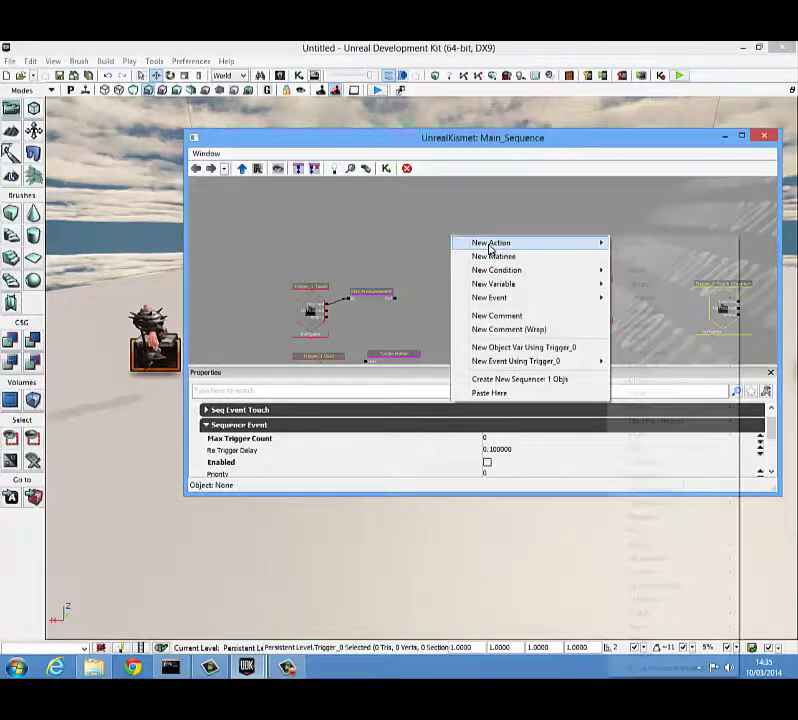
pyautogui.moveTo(491, 245)
pyautogui.moveTo(640, 641)
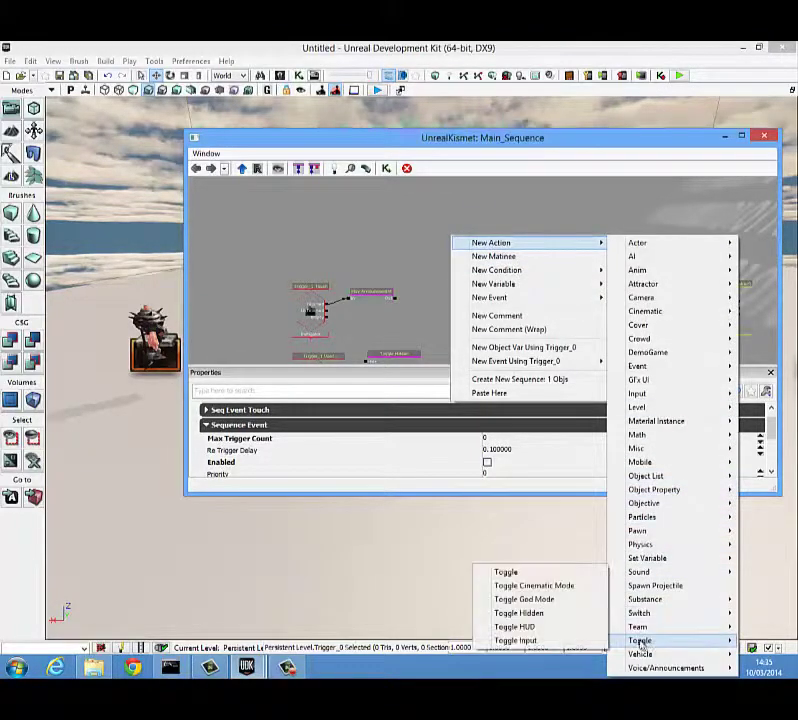
pyautogui.click(520, 572)
pyautogui.moveTo(492, 331); pyautogui.dragTo(440, 262)
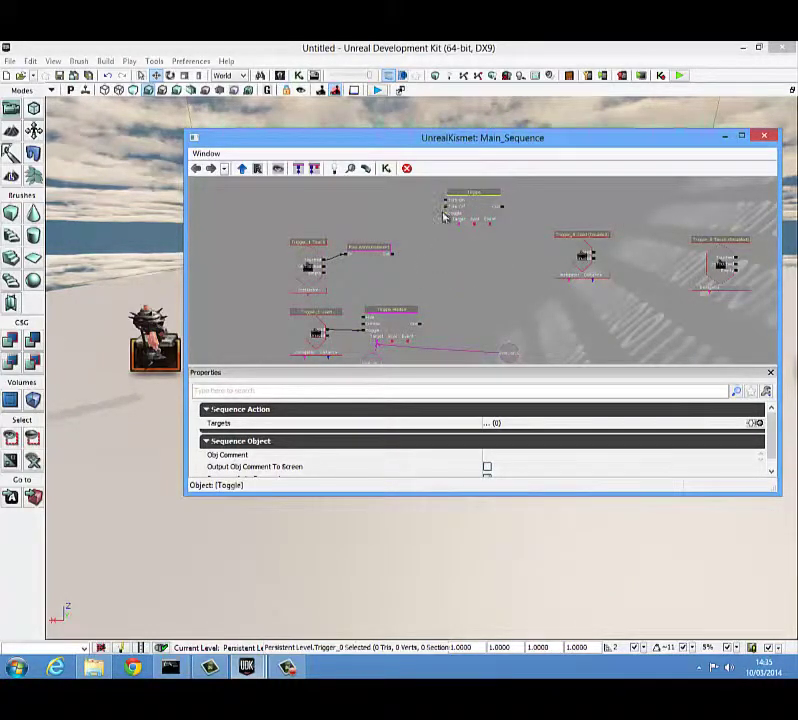
# - Connect the Used output of the Trigger_1 Used event to the Toggle input of the new Toggle action
pyautogui.moveTo(444, 213); pyautogui.dragTo(435, 221)
pyautogui.moveTo(377, 298); pyautogui.dragTo(331, 335)
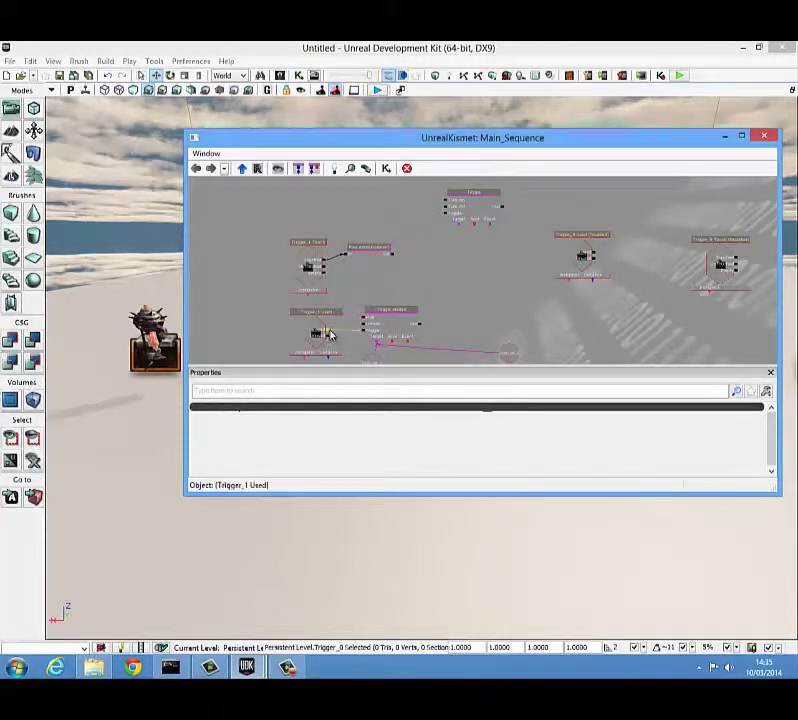
pyautogui.moveTo(443, 221); pyautogui.dragTo(328, 334)
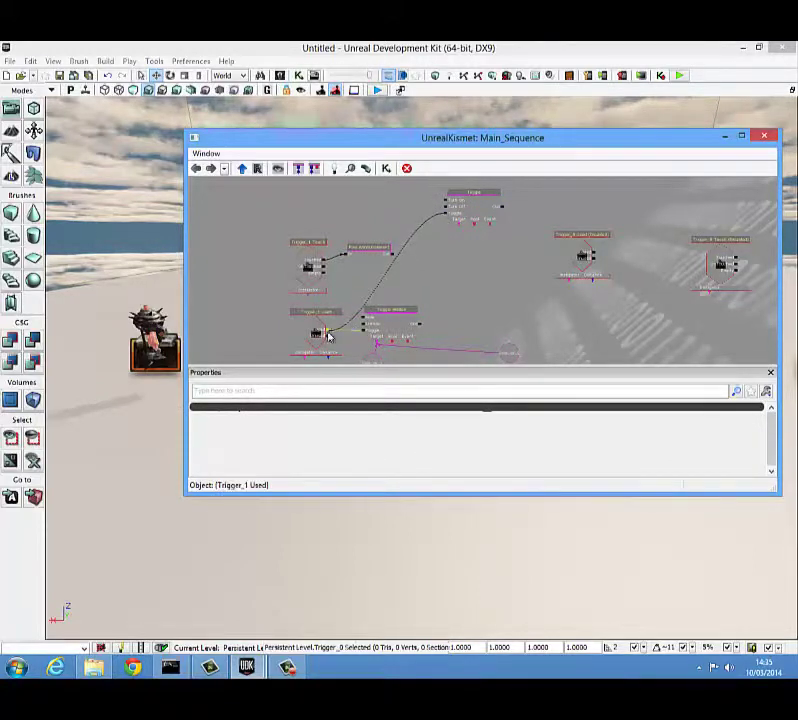
# - Link the Toggle action's Event connector to the Trigger_0 Used, Trigger_0 Touch and Trigger_1 Touch events
pyautogui.click(480, 234)
pyautogui.moveTo(491, 229); pyautogui.dragTo(657, 280)
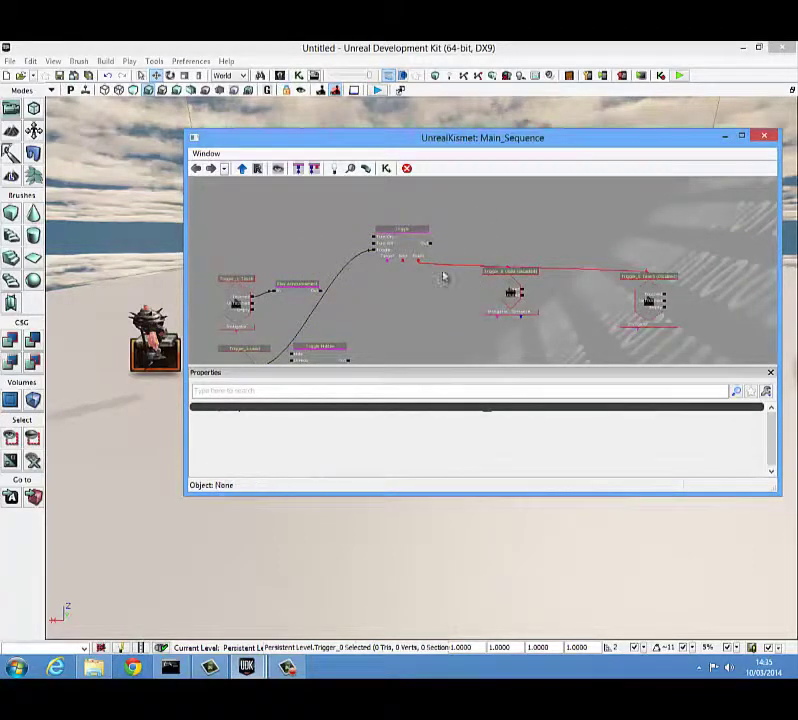
pyautogui.moveTo(411, 234); pyautogui.dragTo(499, 183)
pyautogui.click(445, 210)
pyautogui.click(326, 277)
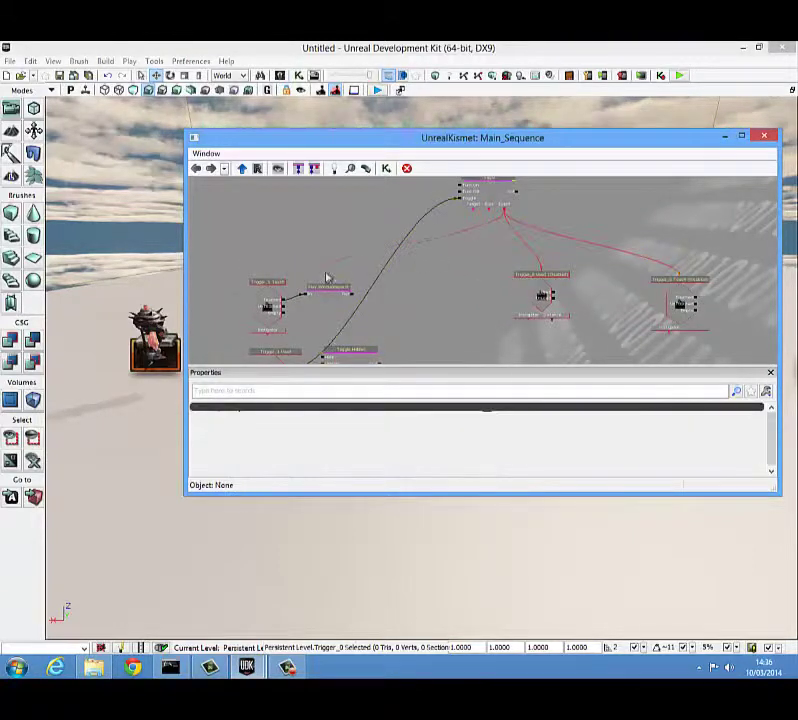
# - Move the object variable farther from the Trigger_1 Toggle Hidden action and the Trigger_0 Used event closer to it, making room for more nodes
pyautogui.moveTo(320, 281); pyautogui.dragTo(389, 249)
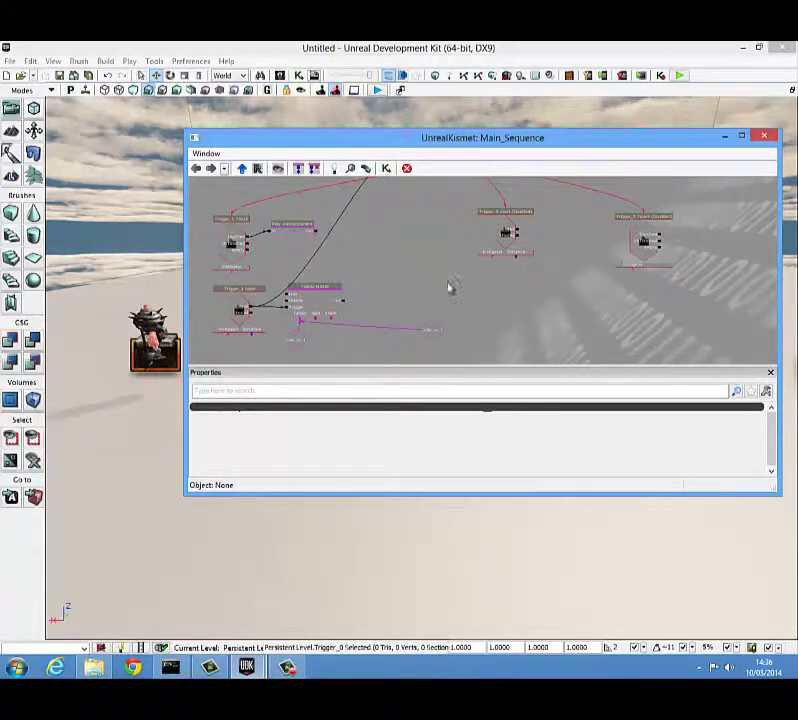
pyautogui.moveTo(440, 330); pyautogui.dragTo(522, 345)
pyautogui.moveTo(494, 210); pyautogui.dragTo(428, 257)
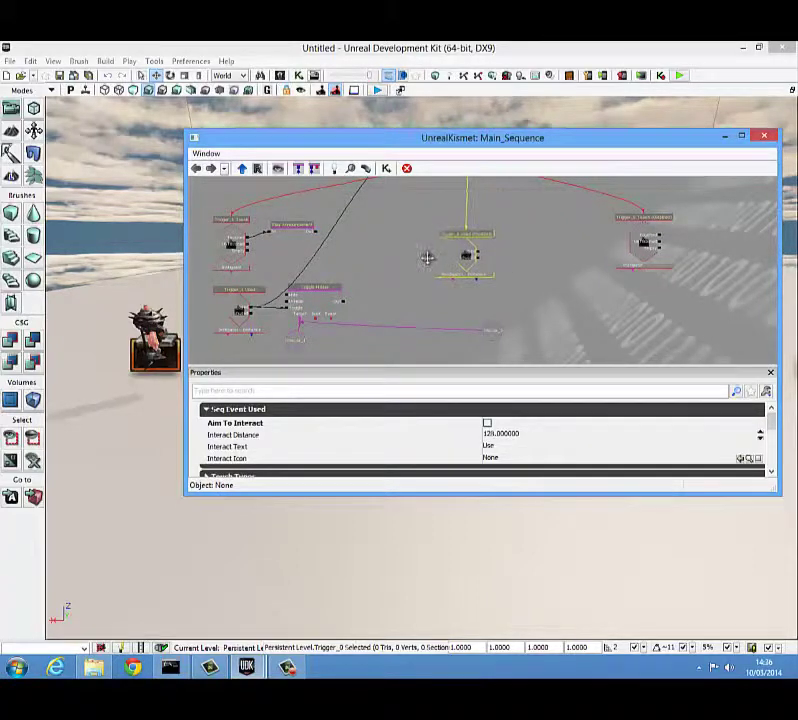
pyautogui.moveTo(533, 269); pyautogui.dragTo(494, 252)
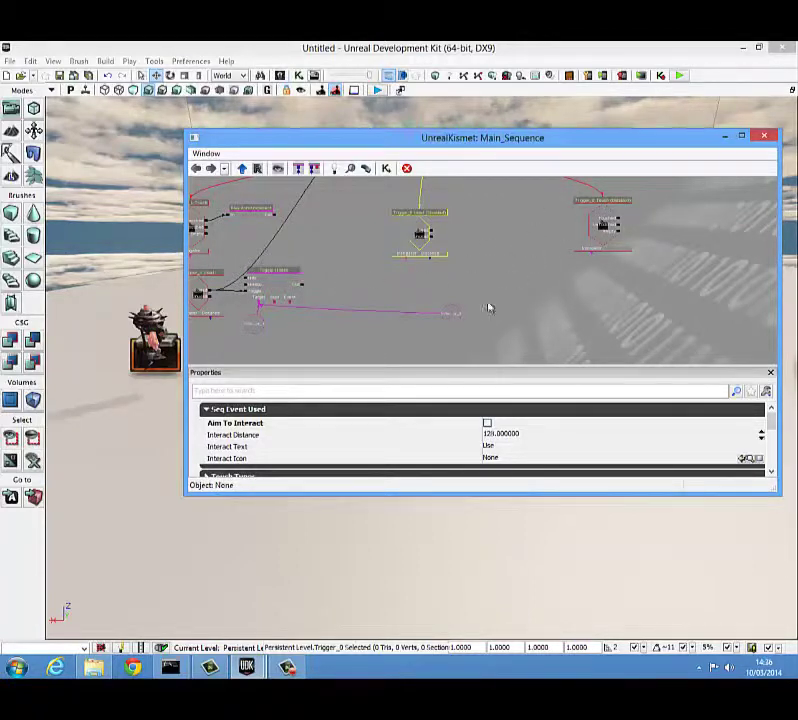
# - Add a Toggle Hidden action and place it beside the Trigger_0 Used event
pyautogui.moveTo(119, 385); pyautogui.dragTo(74, 340)
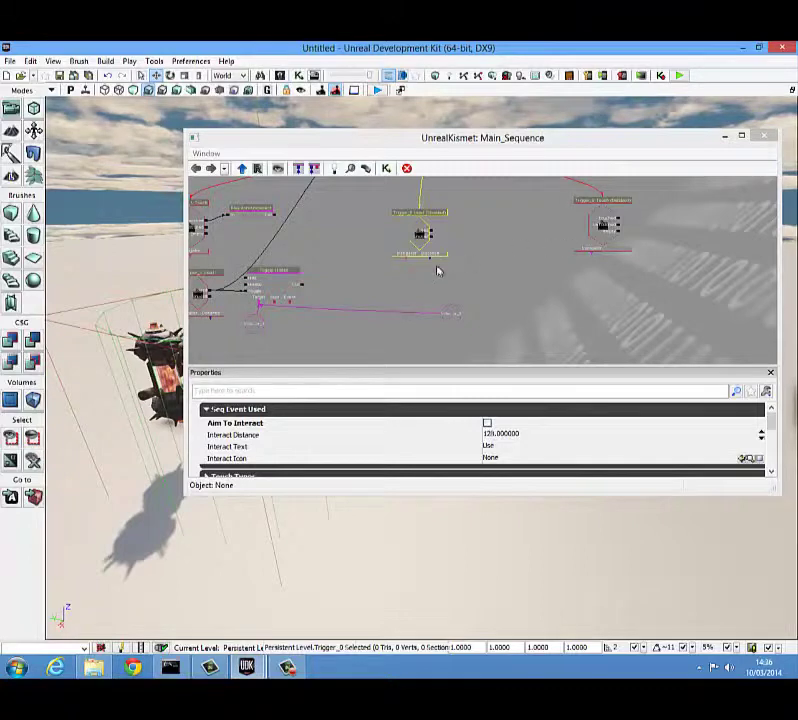
pyautogui.rightClick(490, 226)
pyautogui.moveTo(531, 234)
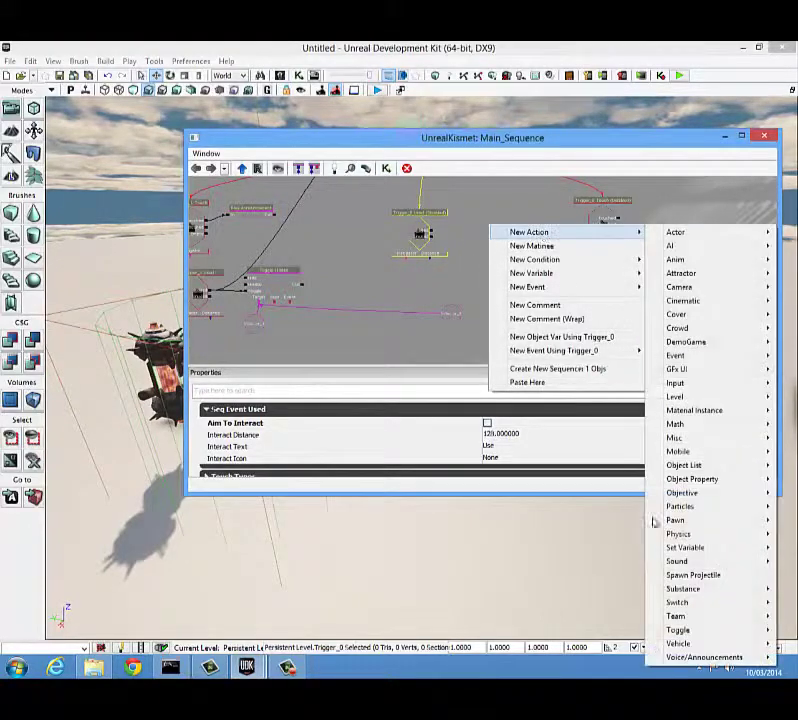
pyautogui.moveTo(679, 630)
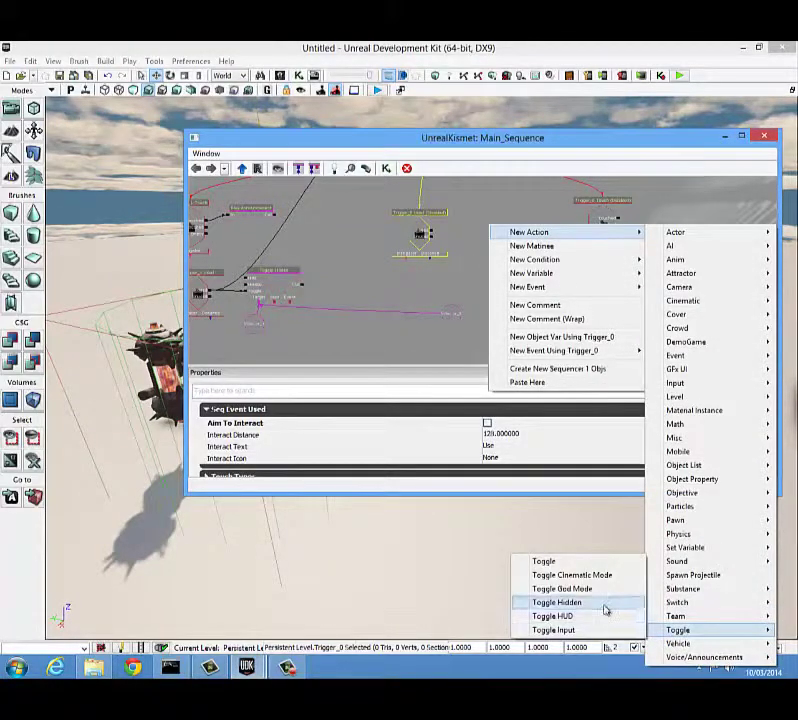
pyautogui.click(604, 603)
pyautogui.keyDown('ctrl'); pyautogui.moveTo(500, 243); pyautogui.dragTo(488, 228); pyautogui.keyUp('ctrl')
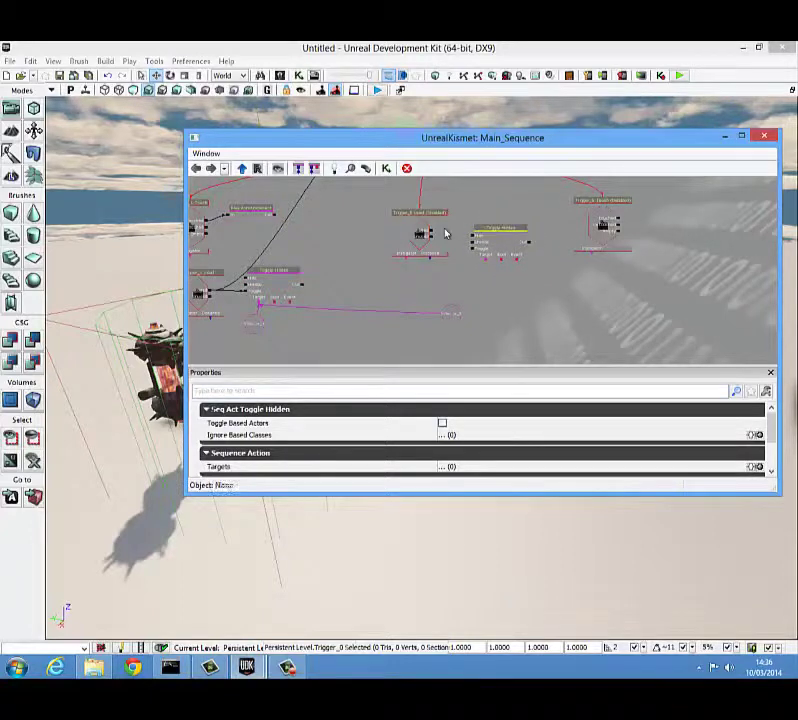
# - Wire Trigger_0 Used to the new Toggle Hidden's Toggle input and link its Target to the distant object variable of the Trigger_1 action
pyautogui.click(440, 236)
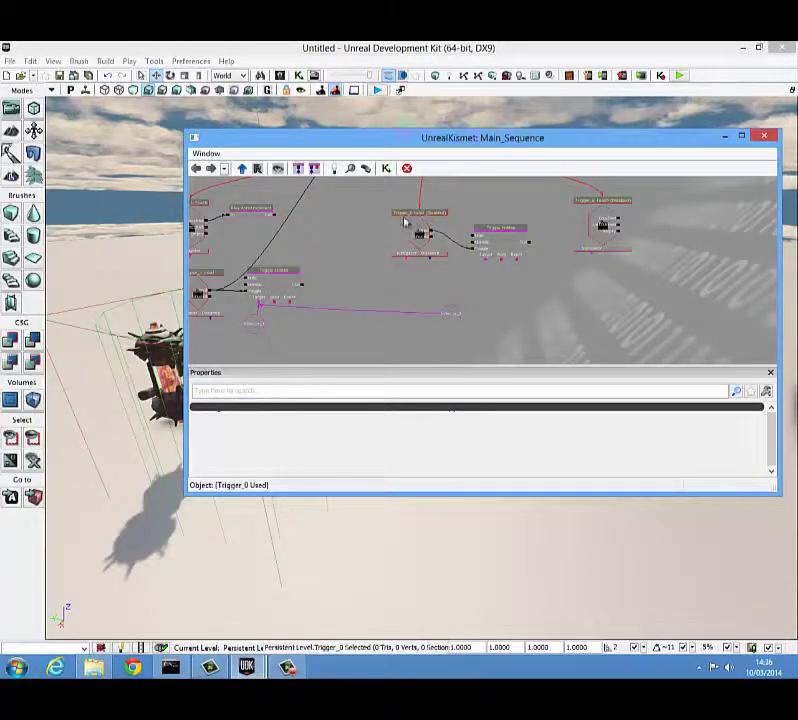
pyautogui.moveTo(174, 465)
pyautogui.mouseDown(button='right')
pyautogui.moveTo(189, 465)
pyautogui.moveTo(182, 465)
pyautogui.mouseUp(button='right')
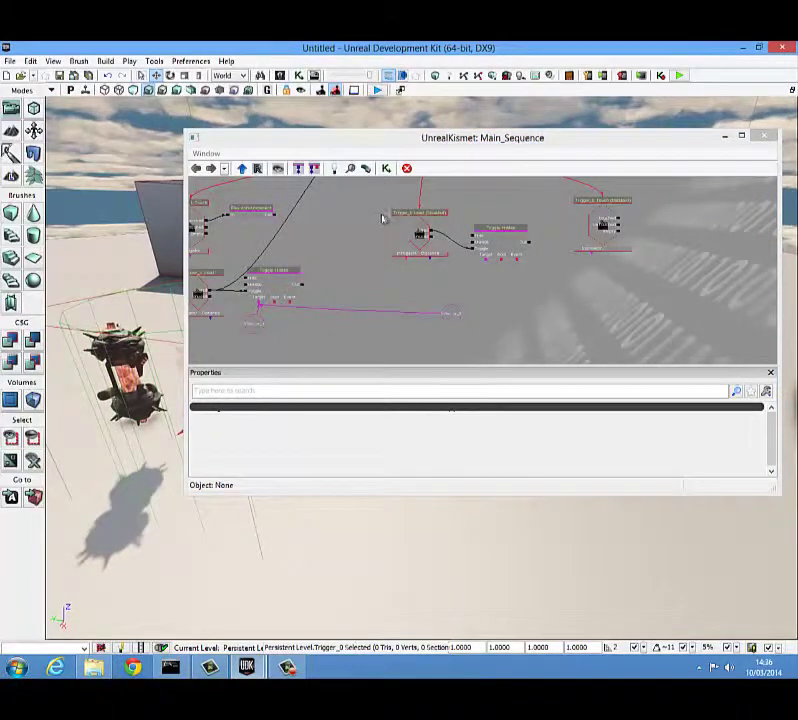
pyautogui.click(486, 272)
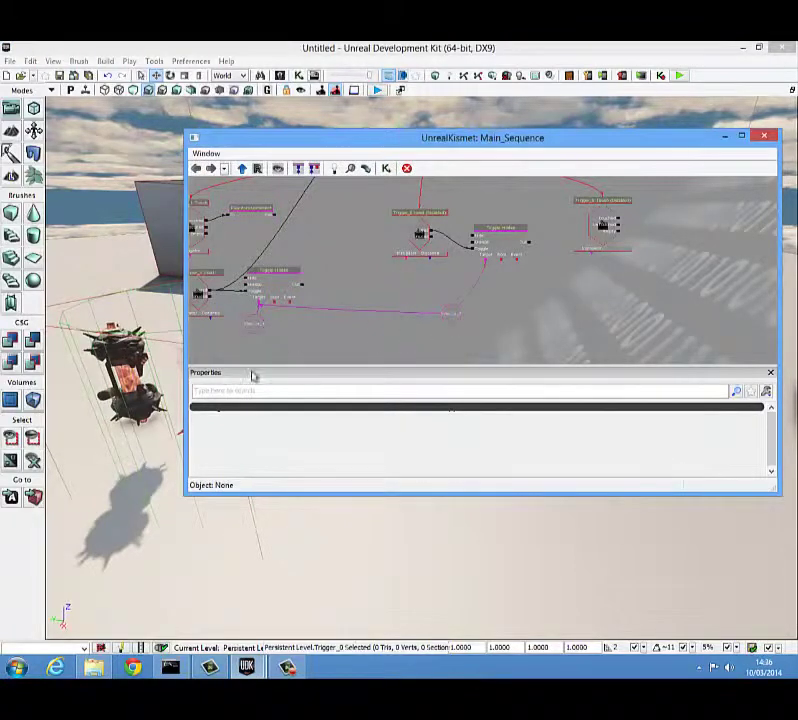
# - Add an object variable for the Berserk mesh InterpActor_0 and link it to the Target of the Trigger_0 Toggle Hidden action
pyautogui.moveTo(186, 390); pyautogui.dragTo(249, 390)
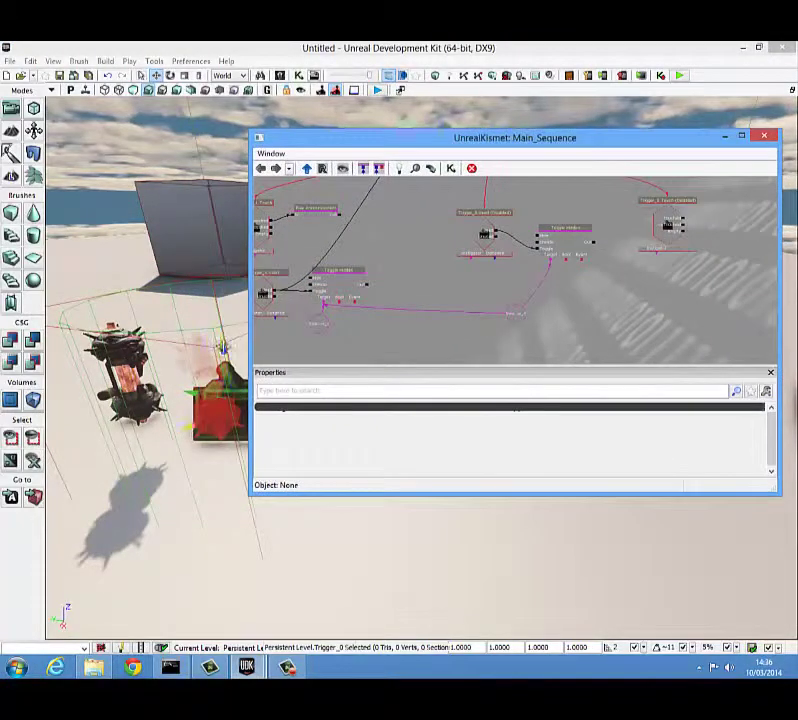
pyautogui.click(122, 372)
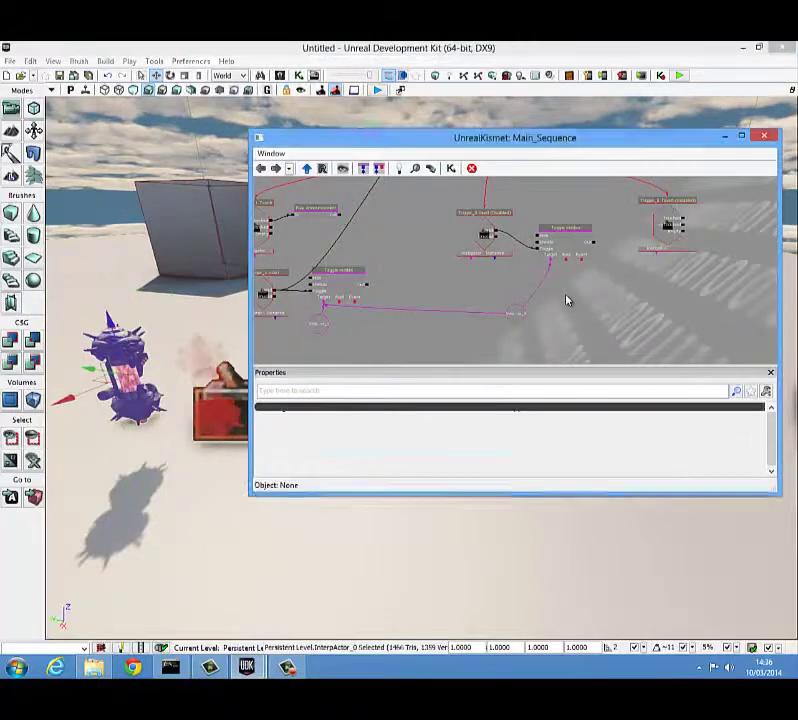
pyautogui.rightClick(567, 283)
pyautogui.click(613, 391)
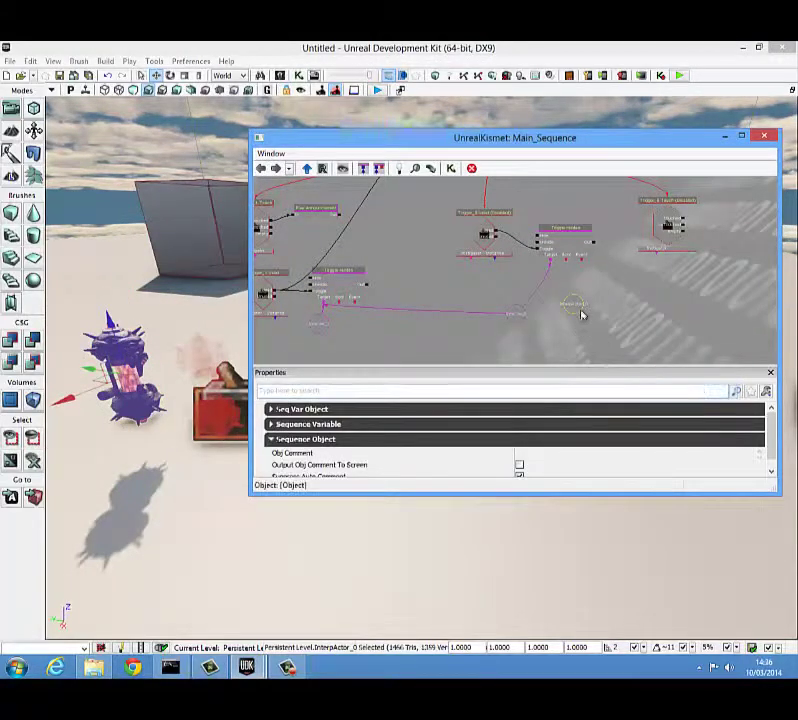
pyautogui.keyDown('ctrl'); pyautogui.moveTo(579, 298); pyautogui.dragTo(560, 271); pyautogui.keyUp('ctrl')
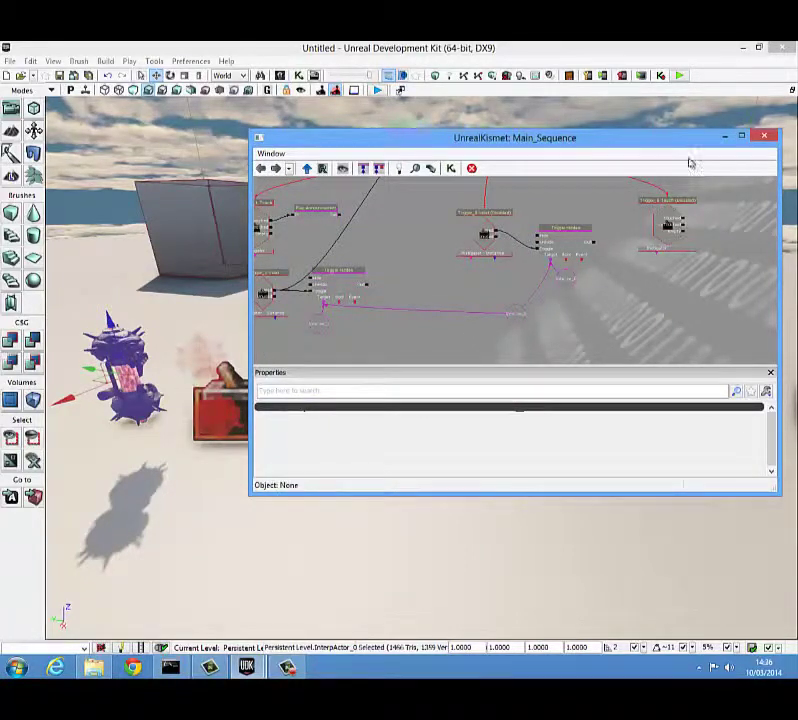
# - Play-test the level, approaching both Berserk pickups to check their visibility, and end the preview
pyautogui.click(679, 75)
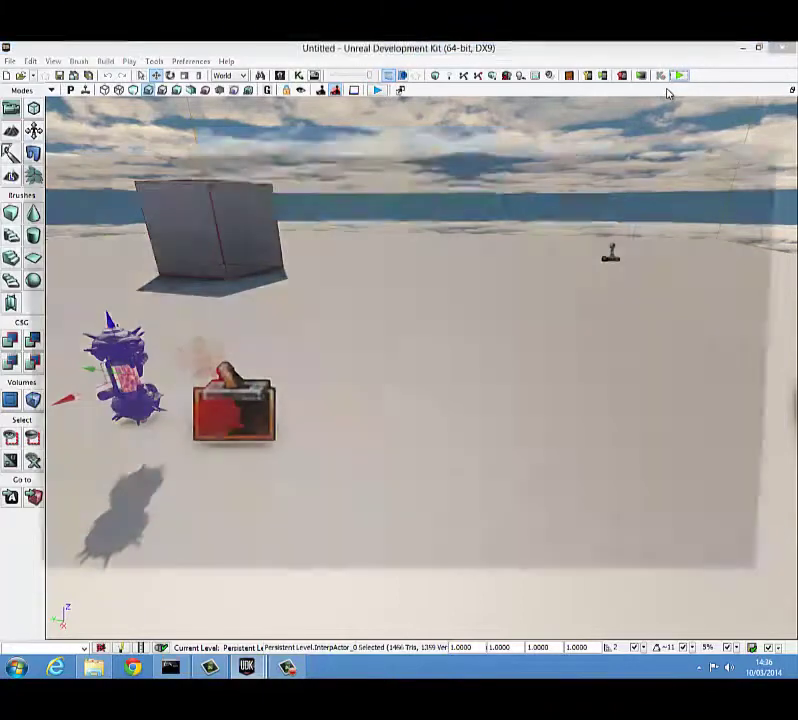
pyautogui.press('w')
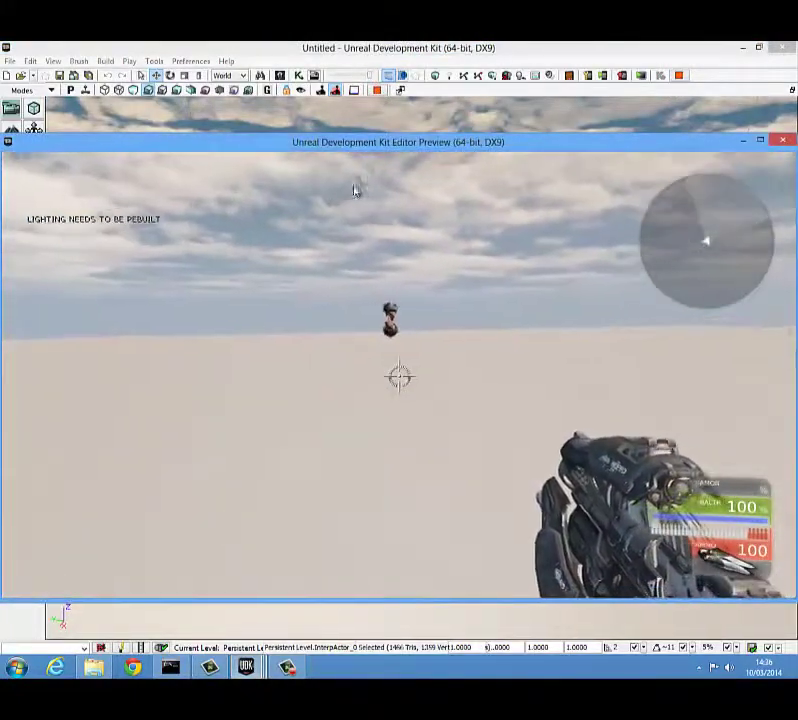
pyautogui.press('w')
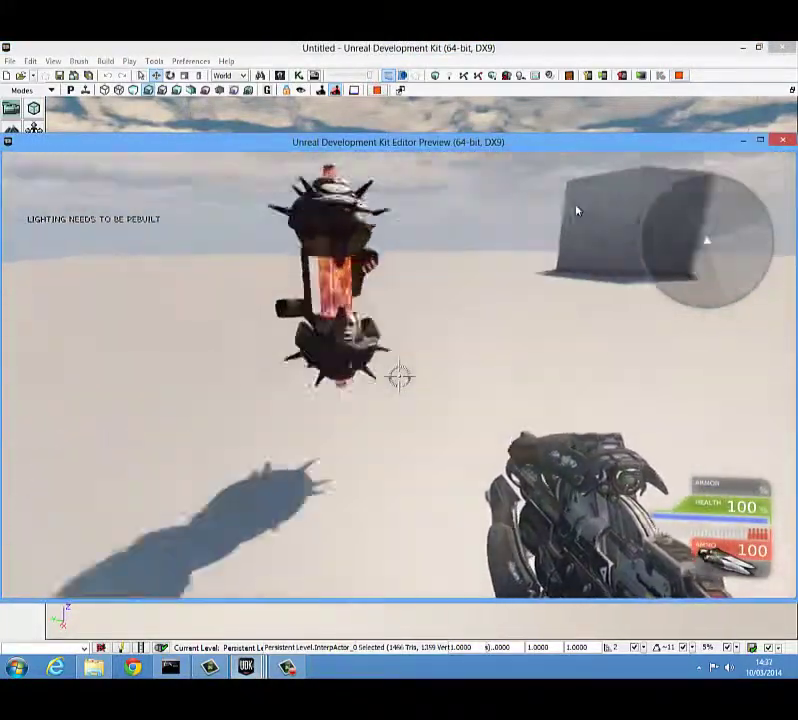
pyautogui.press('s')
pyautogui.press('d')
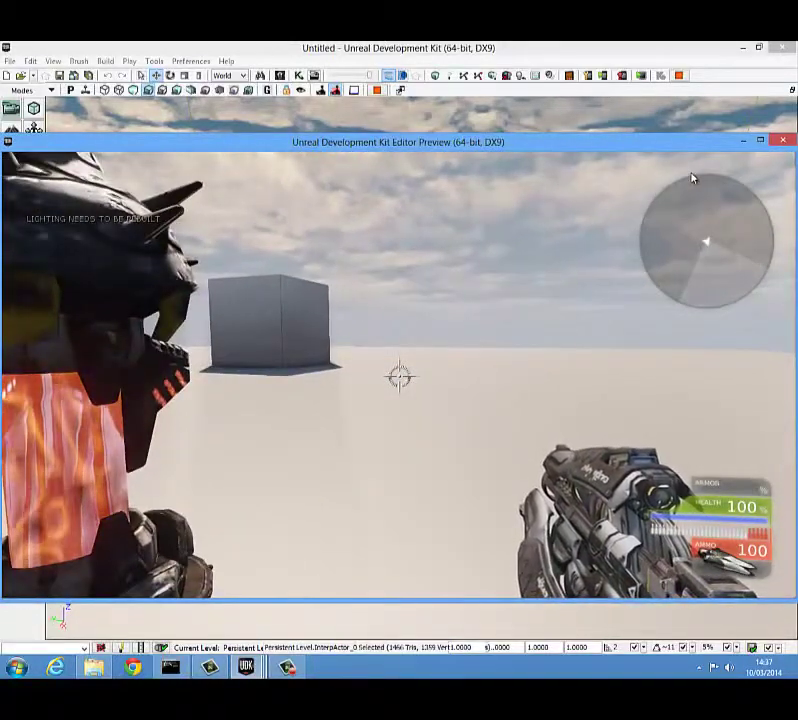
pyautogui.moveTo(597, 173)
pyautogui.press('w')
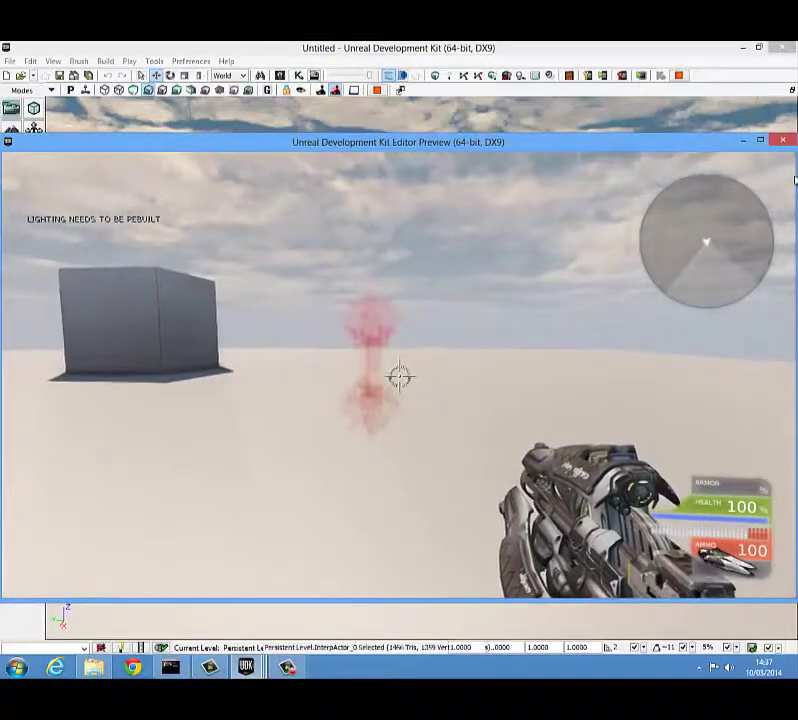
pyautogui.press('w')
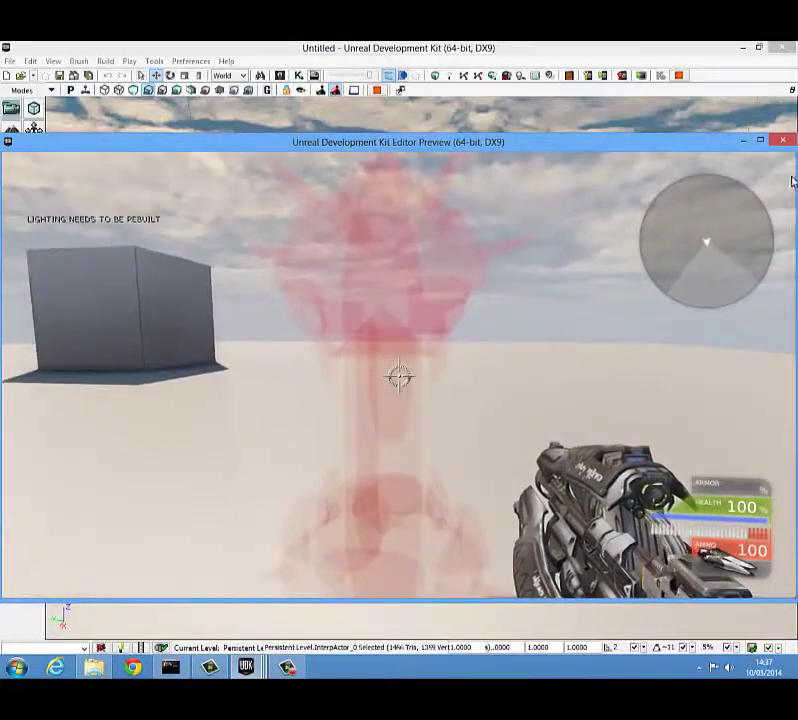
pyautogui.press('d')
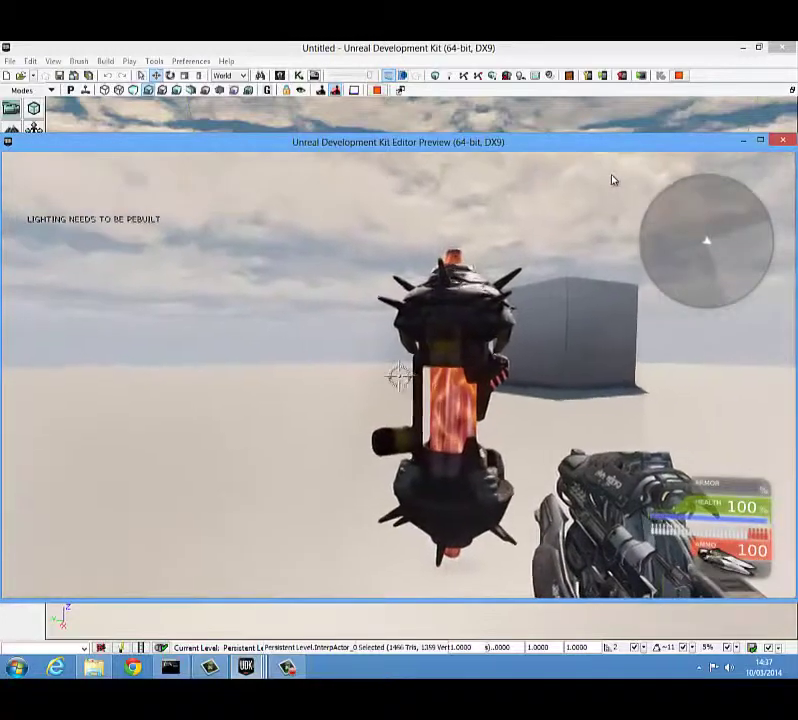
pyautogui.press('Escape')
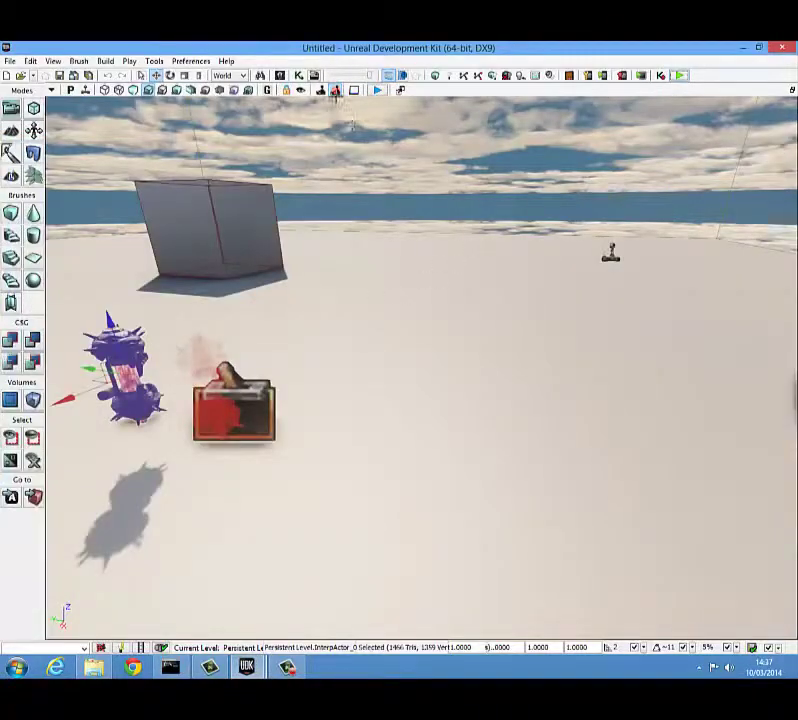
# - Open the Door_Keys_Finished.udk map without saving the untitled level
pyautogui.moveTo(234, 230); pyautogui.dragTo(80, 247, button='right')
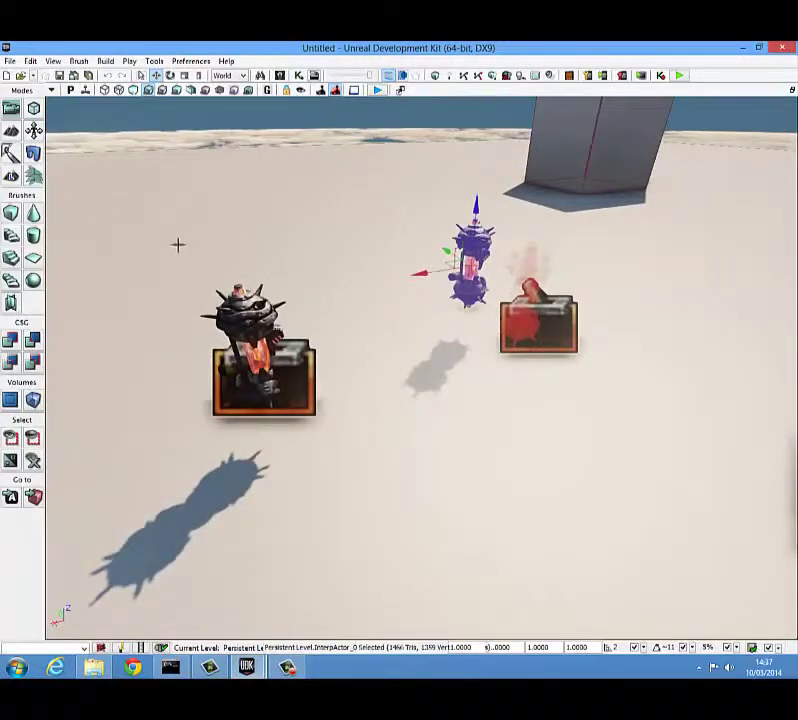
pyautogui.click(12, 61)
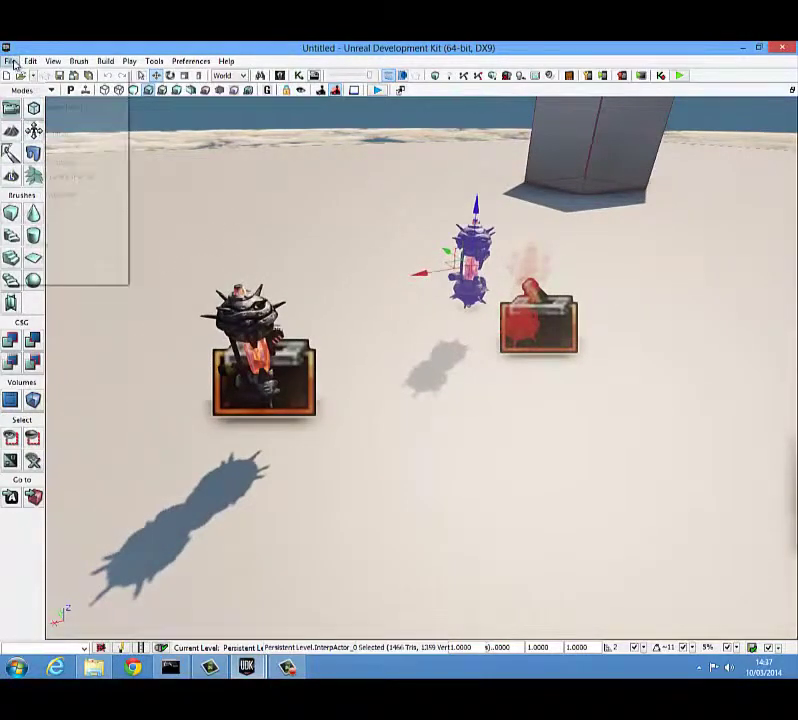
pyautogui.click(32, 89)
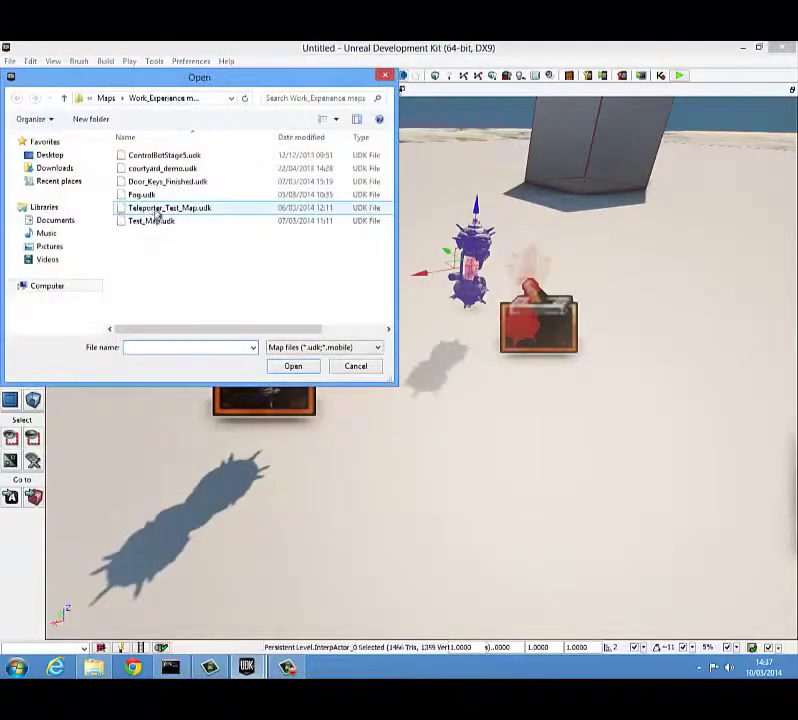
pyautogui.click(306, 368)
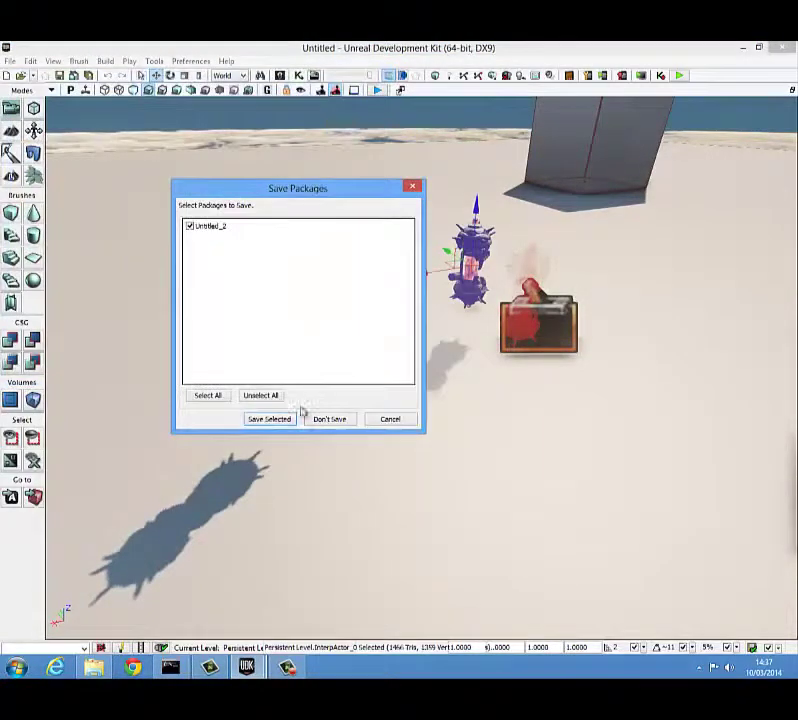
pyautogui.click(329, 420)
# - Look around the level to examine the door, the key pedestals and their triggers
pyautogui.moveTo(347, 337); pyautogui.dragTo(462, 399, button='right')
pyautogui.press('w')
pyautogui.press('w')
pyautogui.press('d')
pyautogui.press('a')
pyautogui.press('a')
pyautogui.press('w')
pyautogui.moveTo(462, 399); pyautogui.dragTo(404, 381)
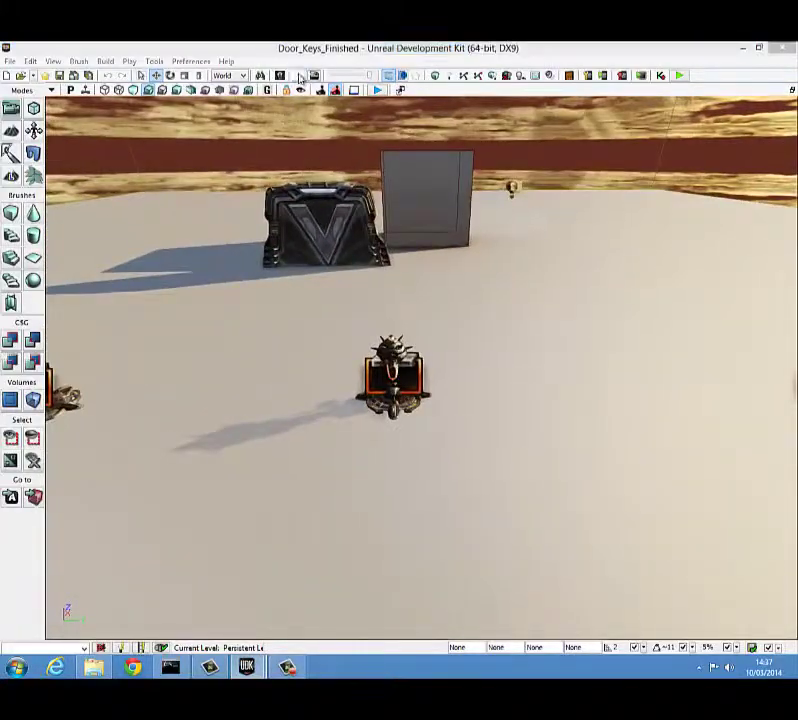
# - Open Kismet and delete the unlinked-output Toggle Hidden action in Key_2 that is driven by Key_1's Toggle Hidden
pyautogui.click(298, 75)
pyautogui.moveTo(366, 241); pyautogui.dragTo(355, 203)
pyautogui.moveTo(426, 221); pyautogui.dragTo(474, 232)
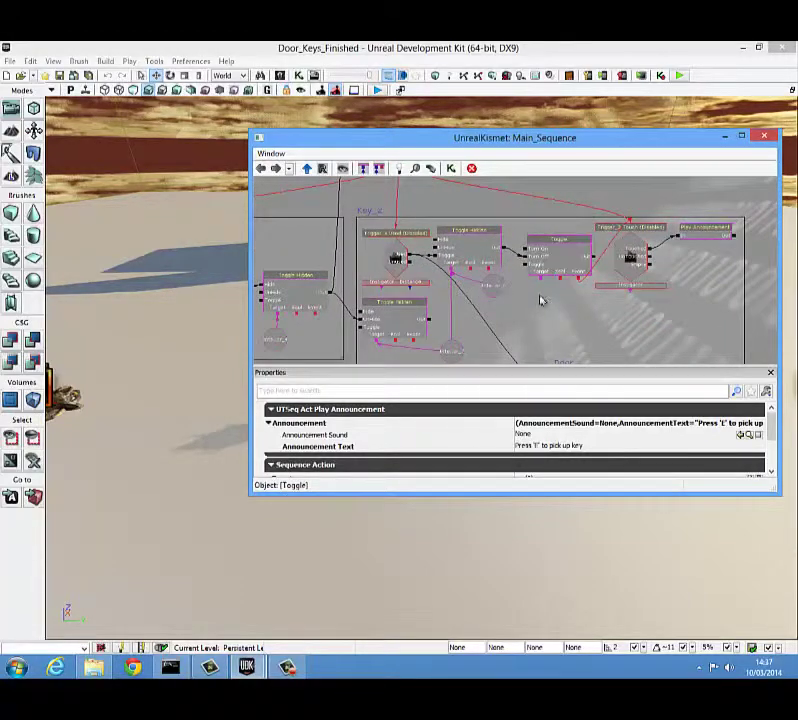
pyautogui.moveTo(540, 300); pyautogui.dragTo(447, 291)
pyautogui.moveTo(519, 285); pyautogui.dragTo(574, 278)
pyautogui.click(463, 257)
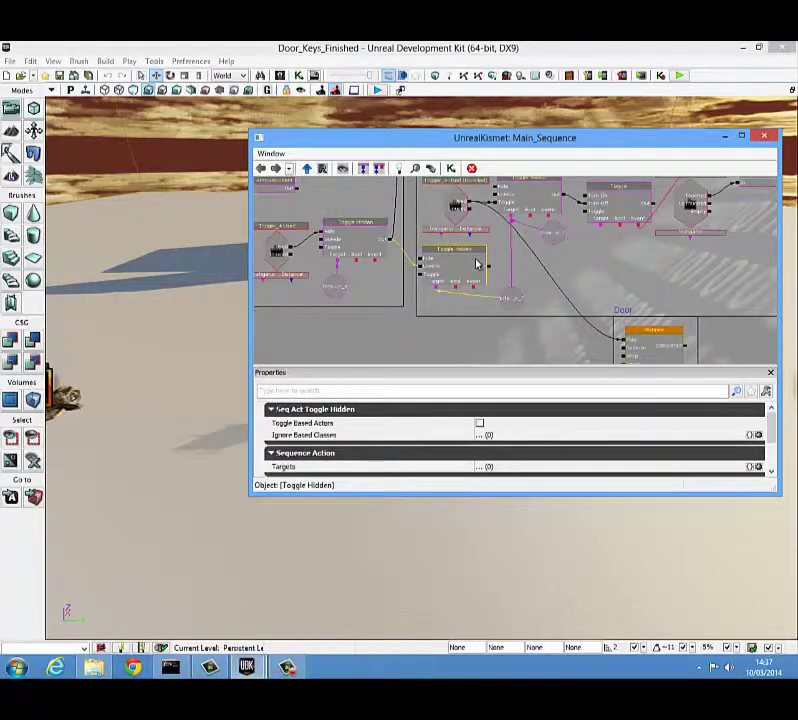
pyautogui.press('Delete')
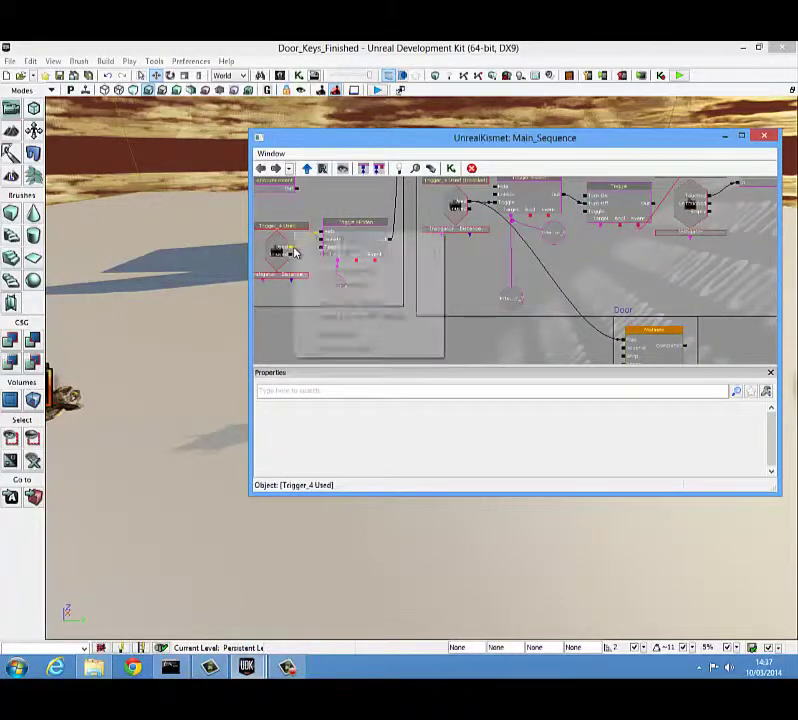
# - Rewire the Trigger_4 Used event in Key_1 to the Toggle input of its Toggle Hidden action
pyautogui.moveTo(320, 252); pyautogui.dragTo(418, 297)
pyautogui.moveTo(236, 312); pyautogui.dragTo(188, 344, button='right')
pyautogui.moveTo(229, 318); pyautogui.dragTo(211, 370, button='right')
pyautogui.click(211, 372)
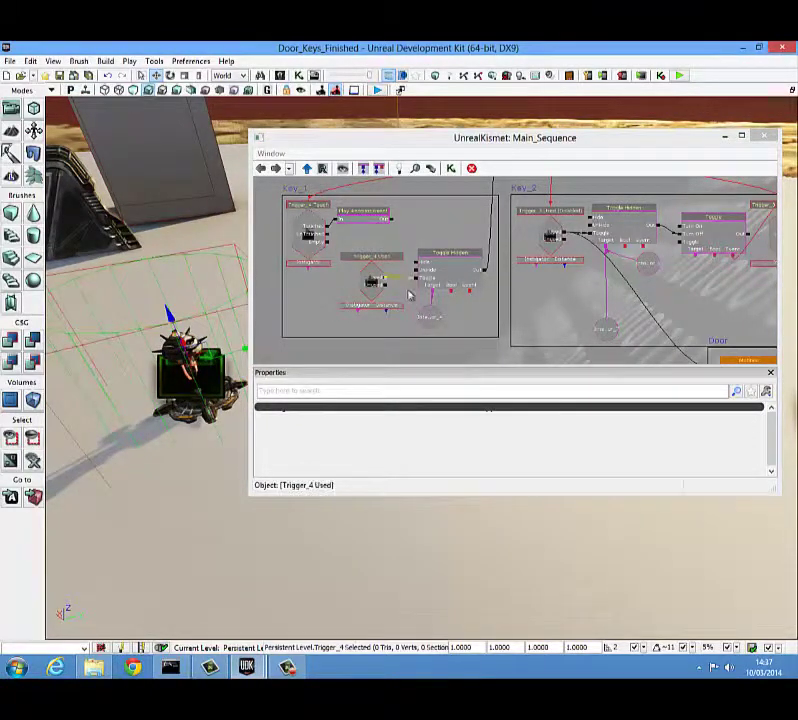
pyautogui.click(380, 279)
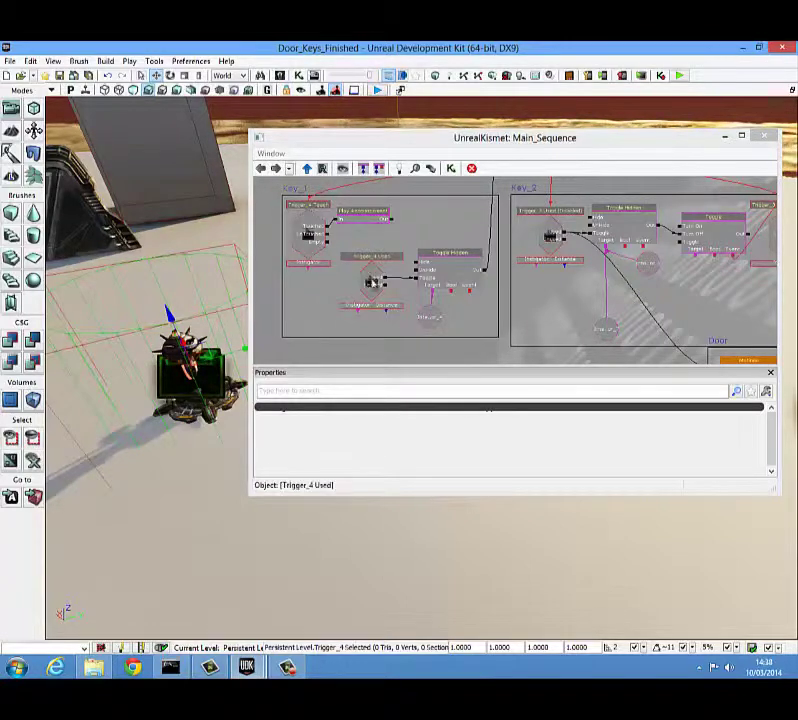
# - Link the Target of Key_1's Toggle Hidden action to the InterpActor_7 object variable in Key_2
pyautogui.moveTo(497, 312); pyautogui.dragTo(463, 301)
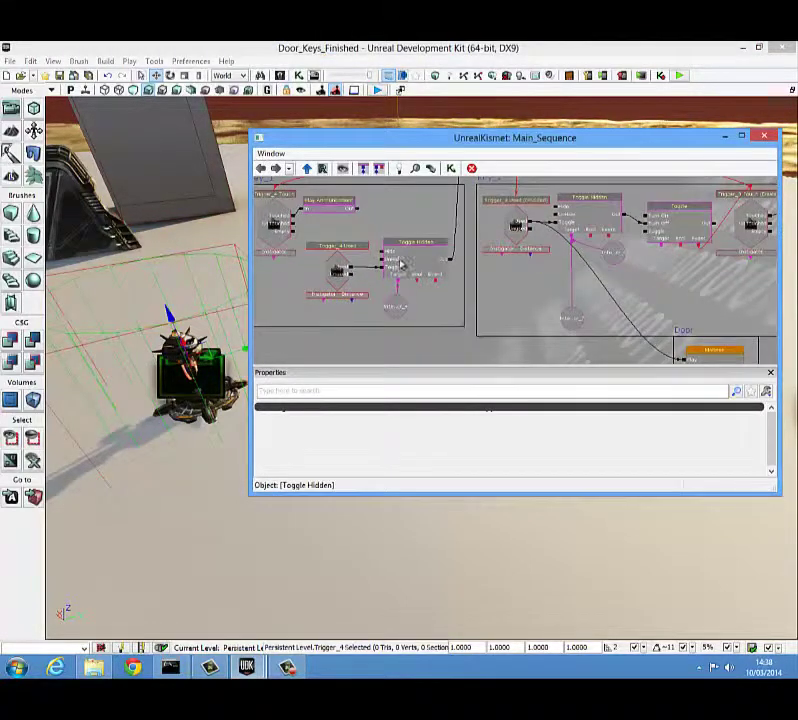
pyautogui.click(180, 355)
pyautogui.moveTo(417, 305); pyautogui.dragTo(400, 365)
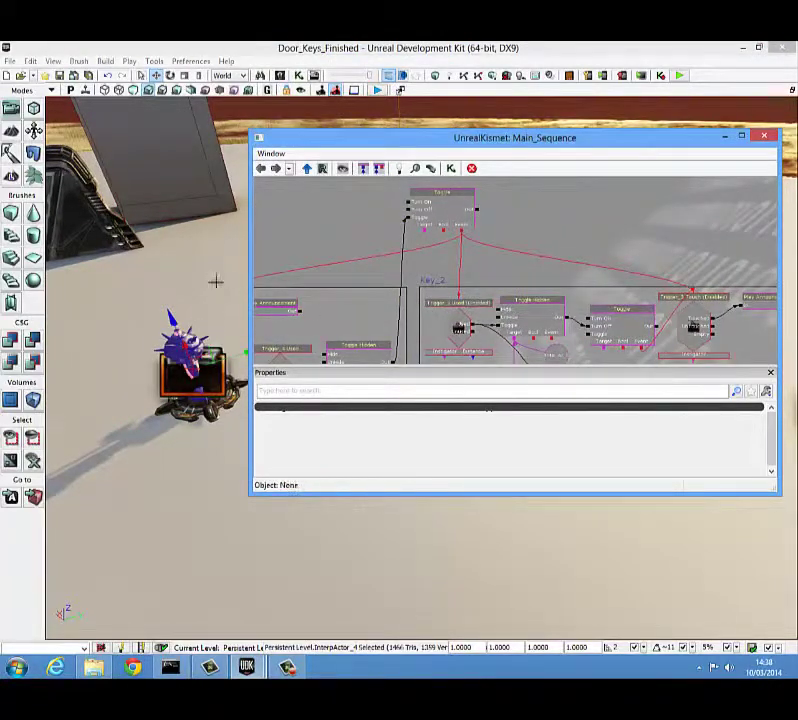
pyautogui.moveTo(216, 281); pyautogui.dragTo(203, 277)
pyautogui.click(722, 291)
pyautogui.moveTo(138, 274); pyautogui.dragTo(96, 282, button='right')
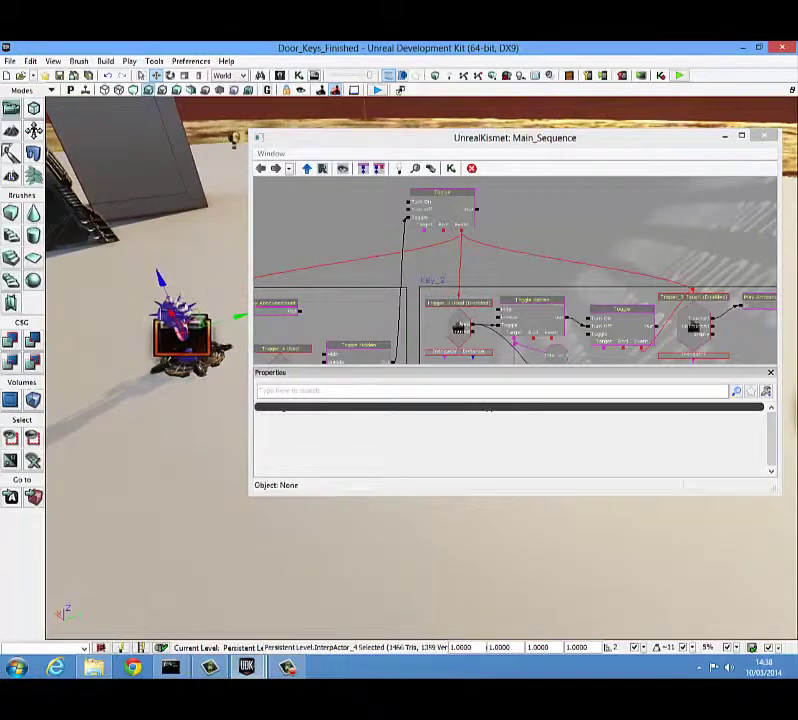
pyautogui.moveTo(374, 297); pyautogui.dragTo(348, 234)
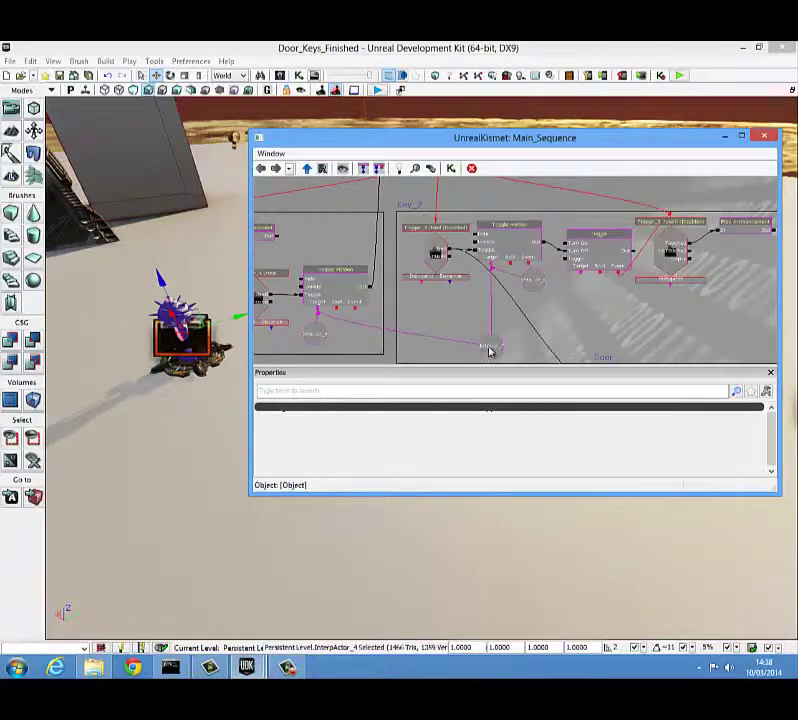
# - Select the second key mesh, InterpActor_7, in the level and examine how the Toggle action connects to the trigger events
pyautogui.moveTo(132, 342); pyautogui.dragTo(56, 344, button='right')
pyautogui.click(112, 288)
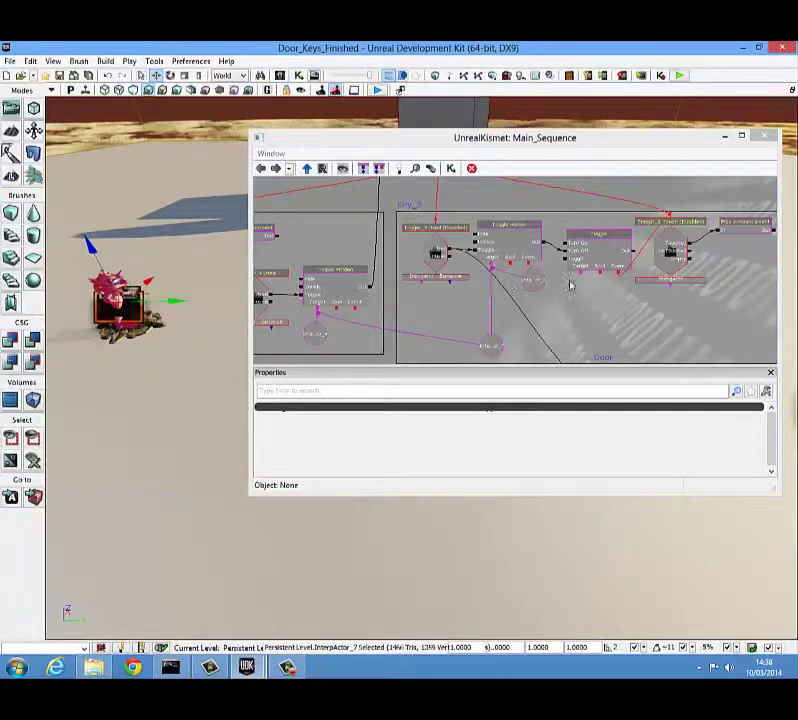
pyautogui.moveTo(476, 268); pyautogui.dragTo(490, 342)
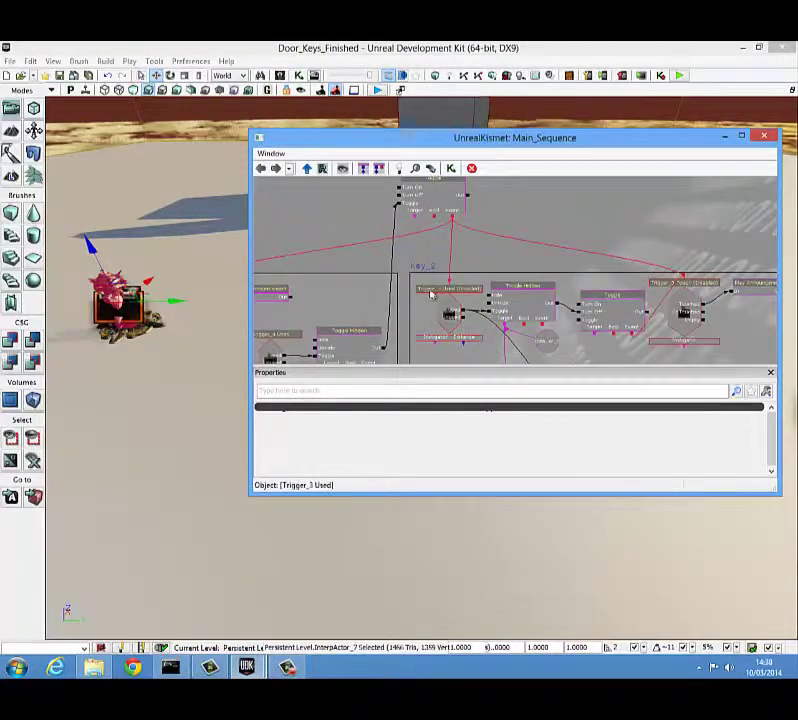
pyautogui.moveTo(92, 317); pyautogui.dragTo(73, 320, button='right')
pyautogui.moveTo(73, 320); pyautogui.dragTo(60, 326)
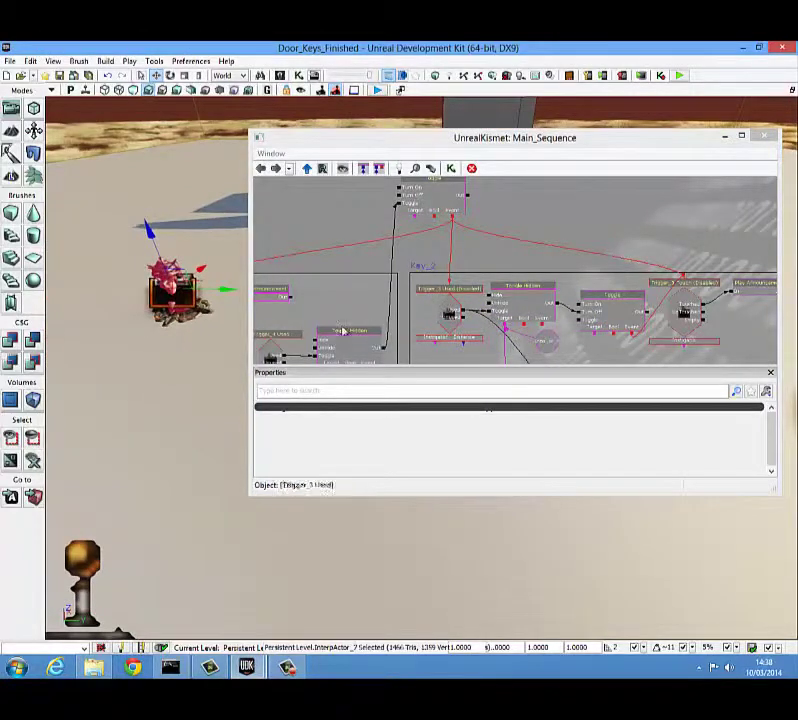
# - Review the Key_2 group's object variable, its link to the door Matinee and the Trigger_3 Touch announcement settings
pyautogui.moveTo(521, 341); pyautogui.dragTo(513, 276)
pyautogui.click(506, 334)
pyautogui.moveTo(506, 334); pyautogui.dragTo(449, 262)
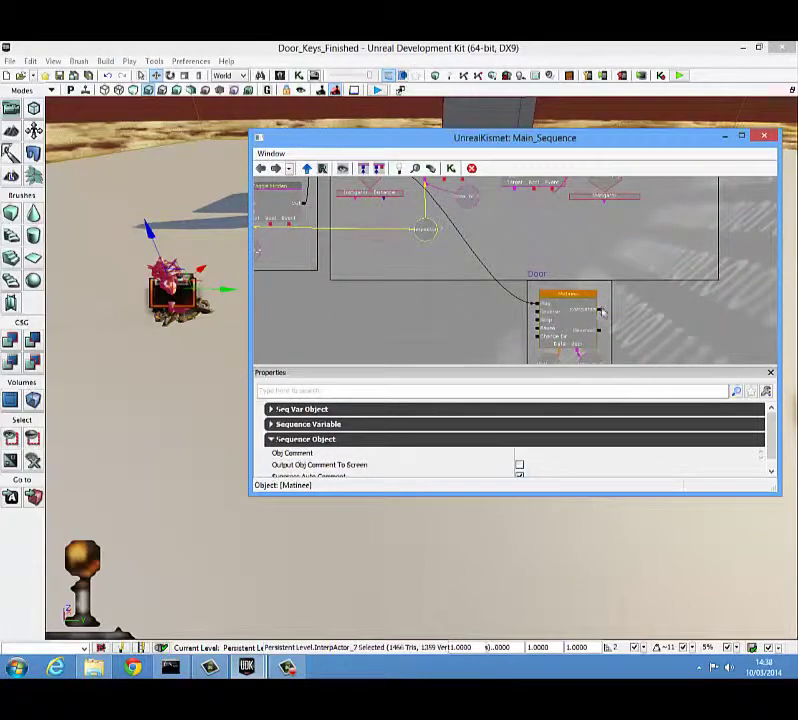
pyautogui.moveTo(586, 254); pyautogui.dragTo(537, 331)
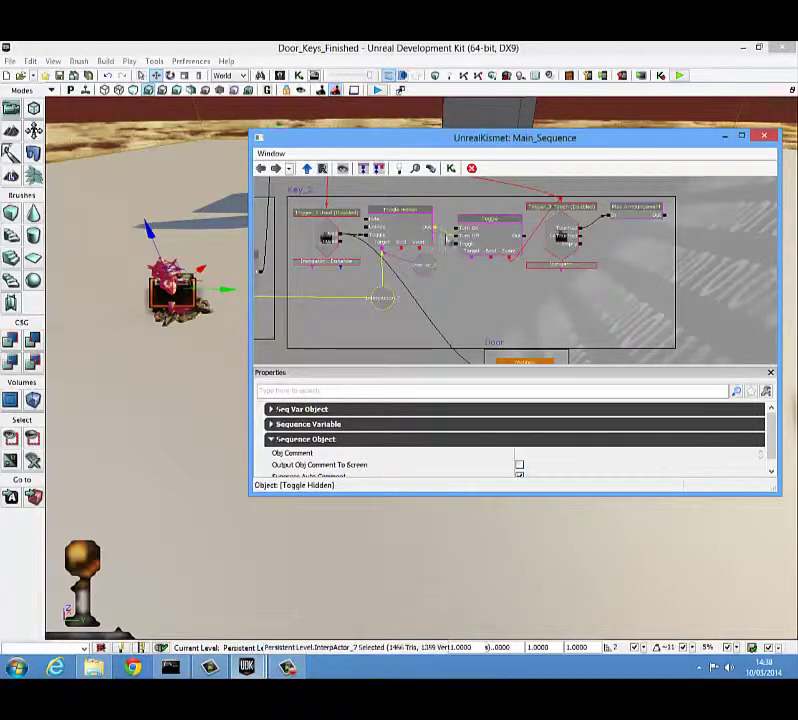
pyautogui.moveTo(554, 219); pyautogui.dragTo(567, 222)
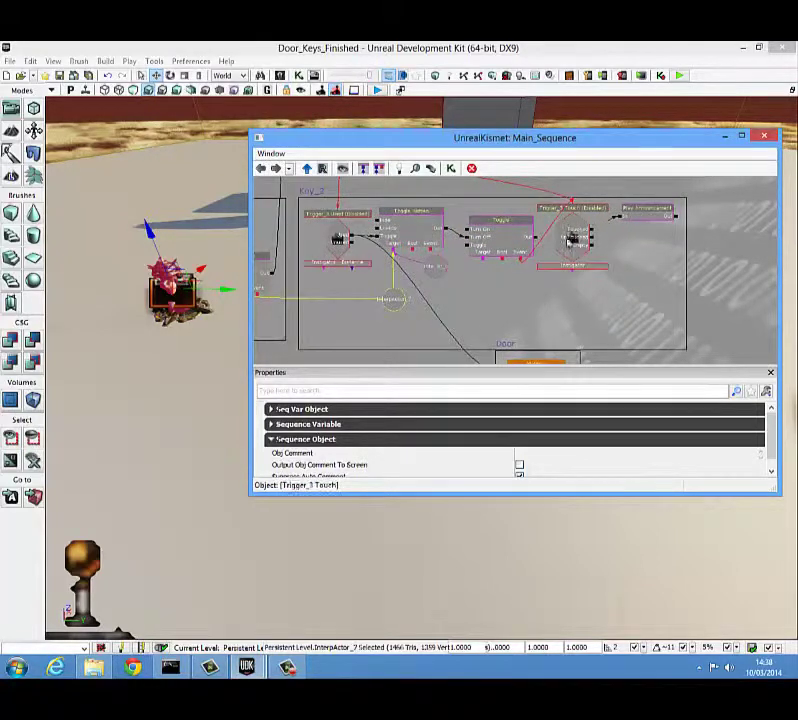
pyautogui.click(630, 217)
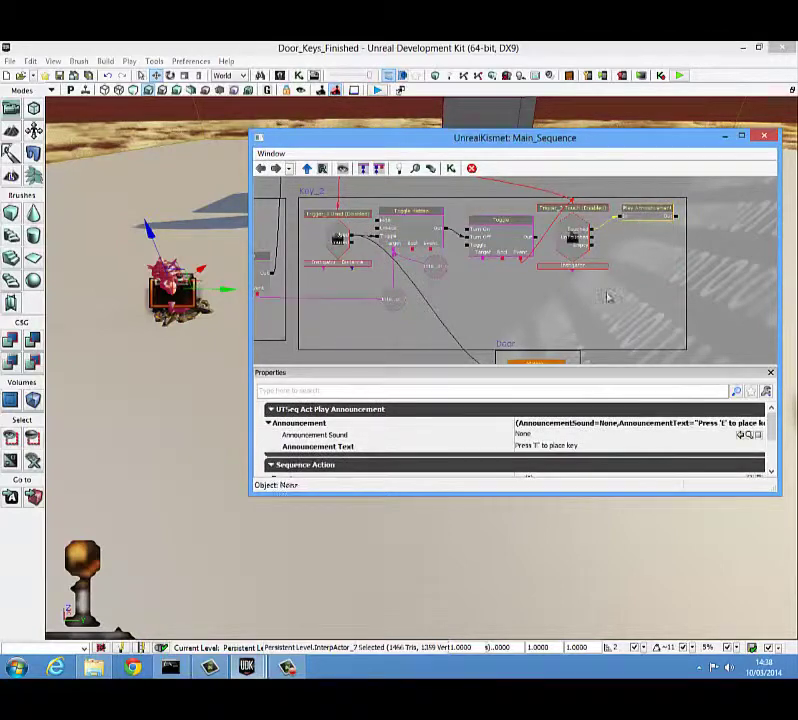
pyautogui.moveTo(515, 320); pyautogui.dragTo(716, 370)
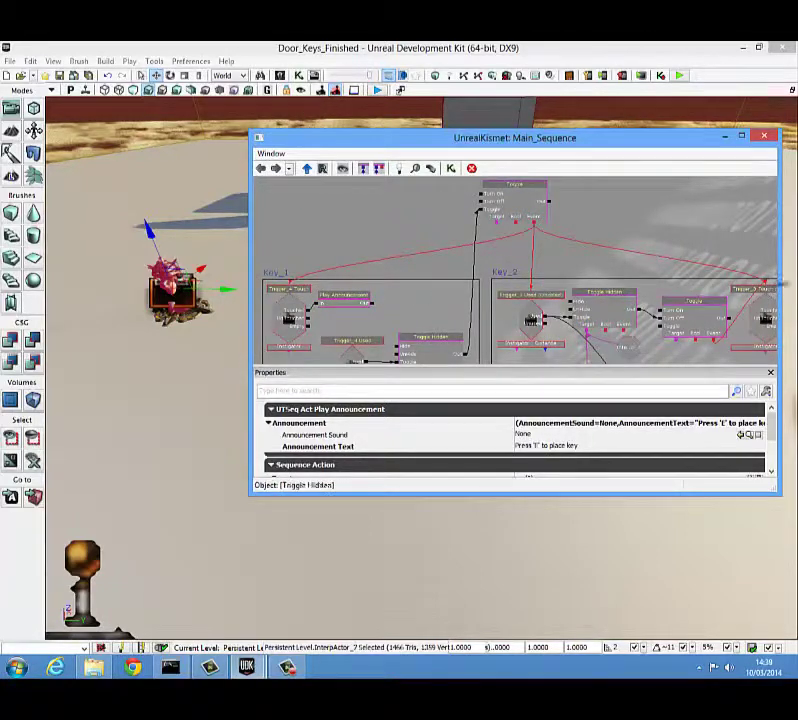
# - Examine the wiring from Trigger_3 Used to the door Matinee's Play input and close Kismet
pyautogui.moveTo(716, 284); pyautogui.dragTo(706, 229)
pyautogui.moveTo(497, 347); pyautogui.dragTo(330, 205)
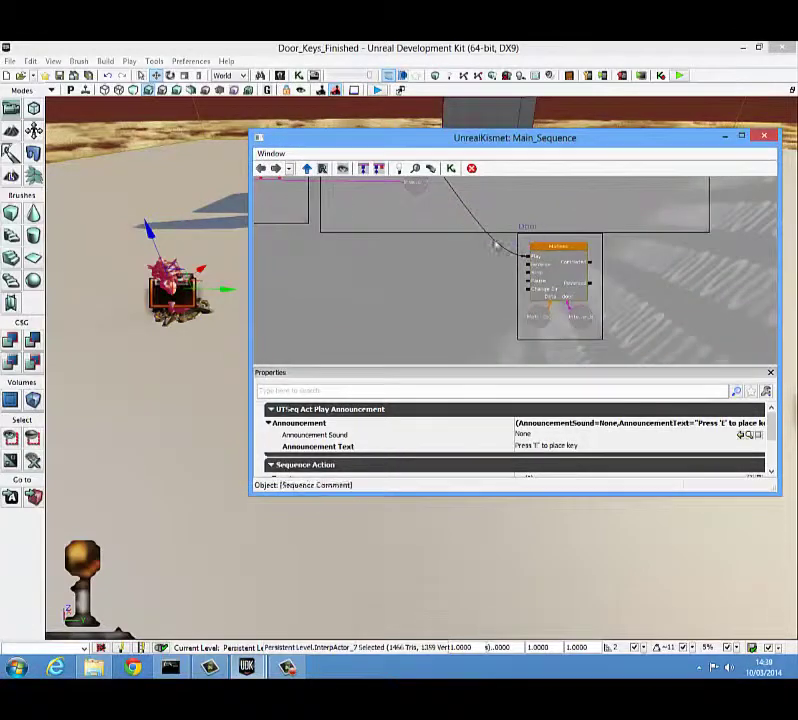
pyautogui.moveTo(431, 141); pyautogui.dragTo(430, 264)
pyautogui.moveTo(487, 247); pyautogui.dragTo(470, 205)
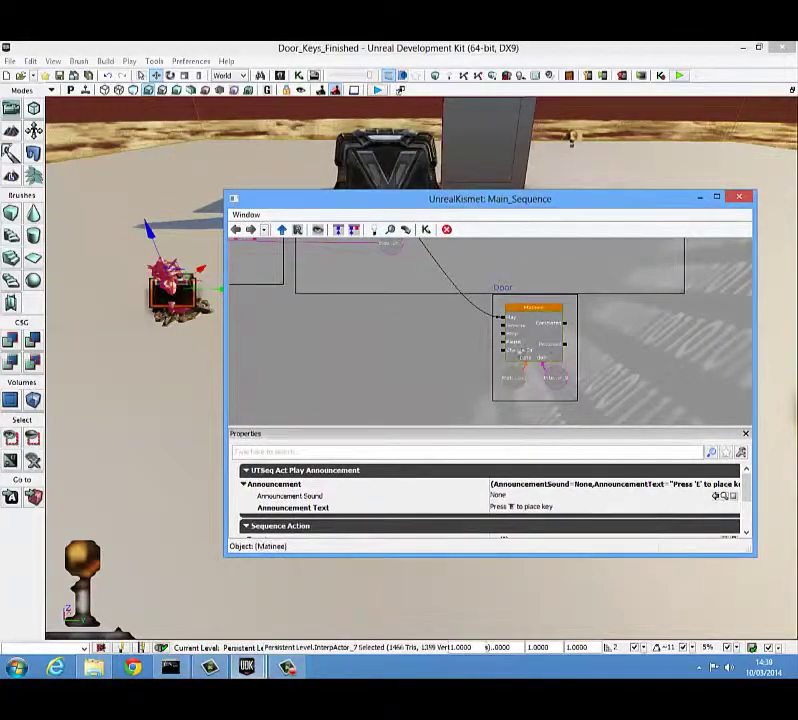
pyautogui.moveTo(461, 325); pyautogui.dragTo(449, 388)
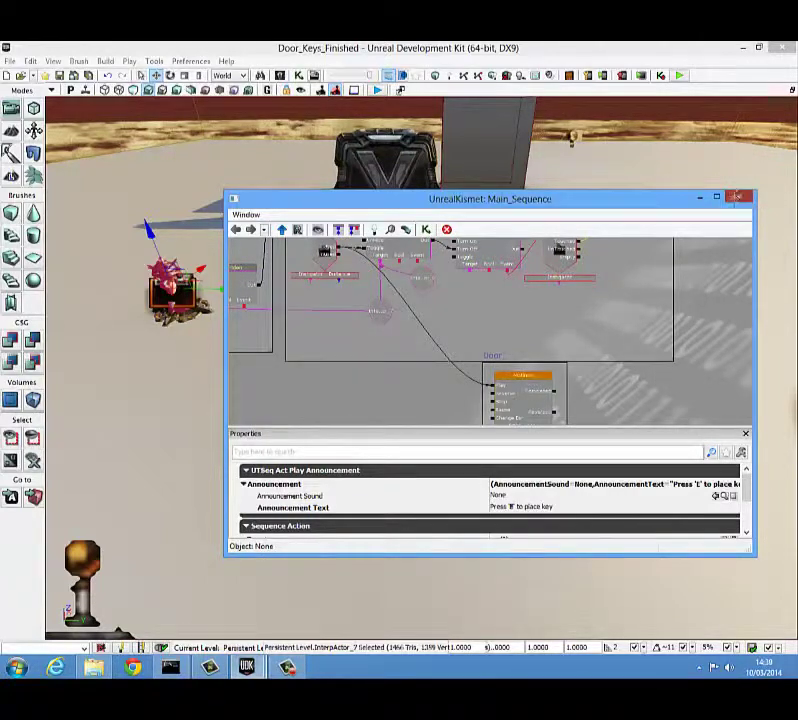
pyautogui.click(737, 196)
# - Play-test the level by picking up the key and placing it on the other pedestal to open the door
pyautogui.click(680, 76)
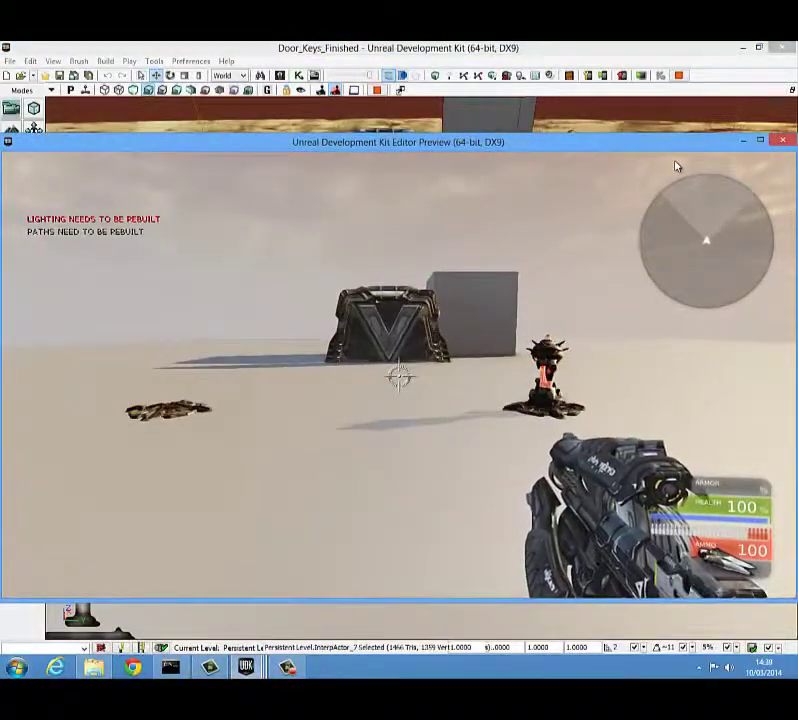
pyautogui.press('w')
pyautogui.press('d')
pyautogui.press('w')
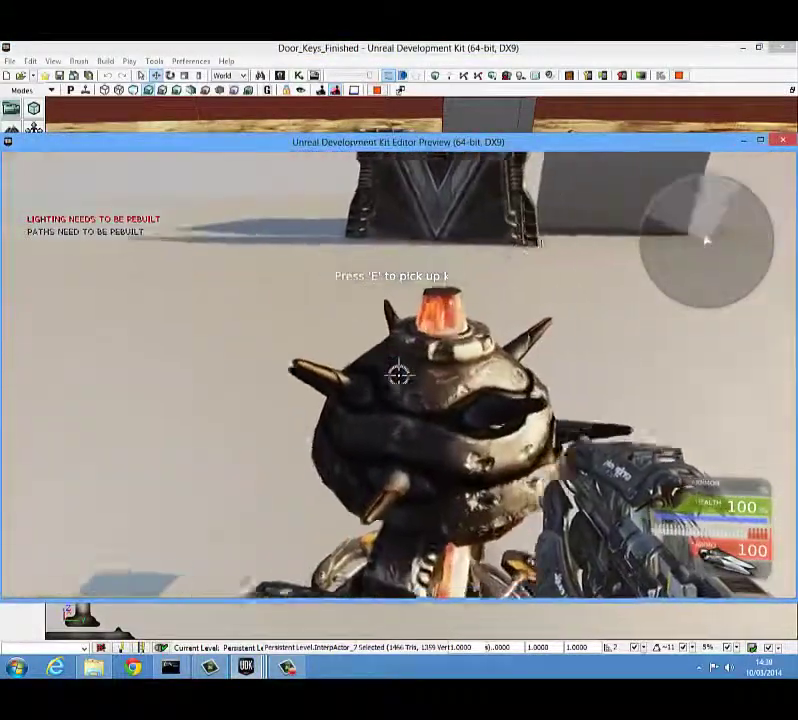
pyautogui.press('e')
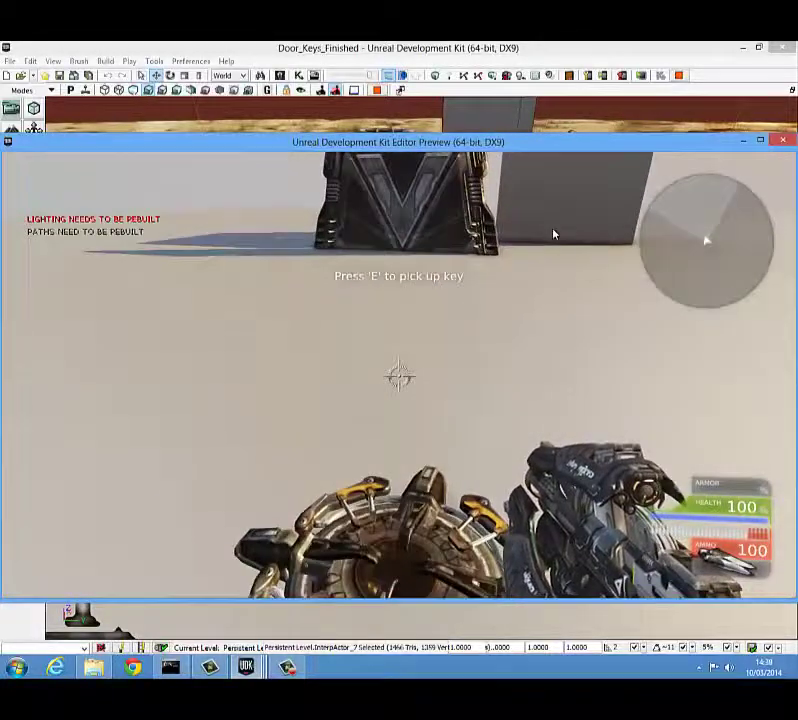
pyautogui.press('w')
pyautogui.press('a')
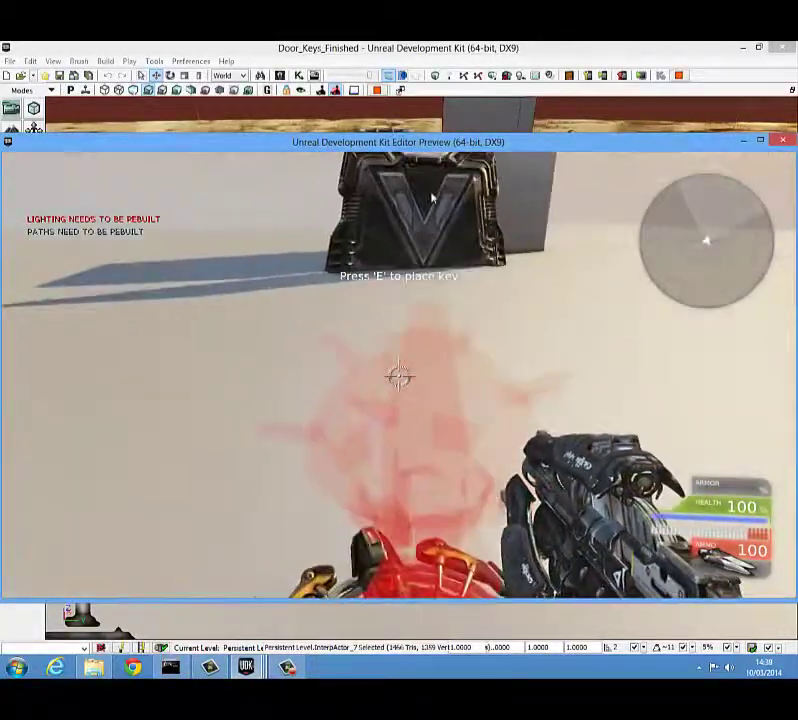
pyautogui.press('e')
pyautogui.press('e')
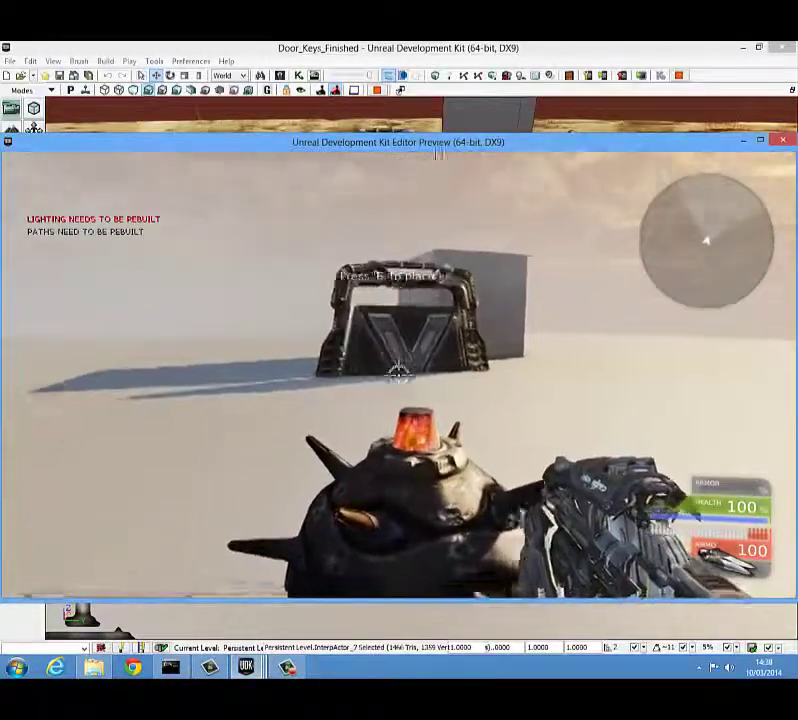